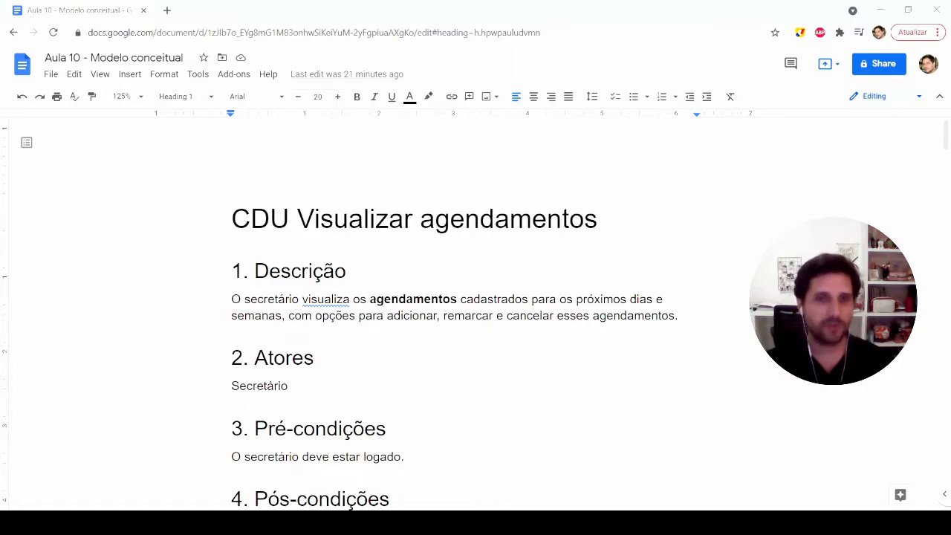
# Step: Review the use case "CDU Visualizar agendamentos" section by section, from its title and description through Fluxo Principal to Regras de Negócio
pyautogui.moveTo(233, 217); pyautogui.dragTo(617, 227)
pyautogui.click(616, 227)
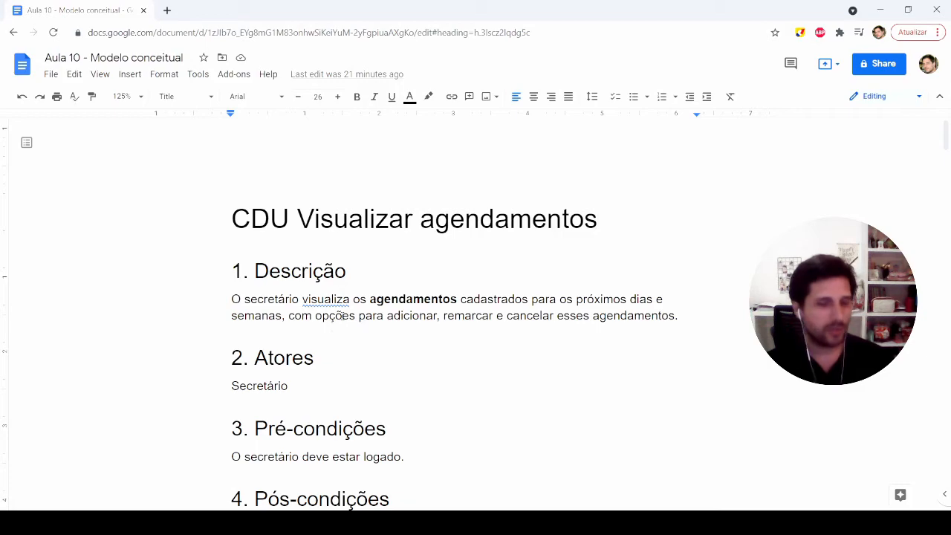
pyautogui.scroll(-4, 348, 316)
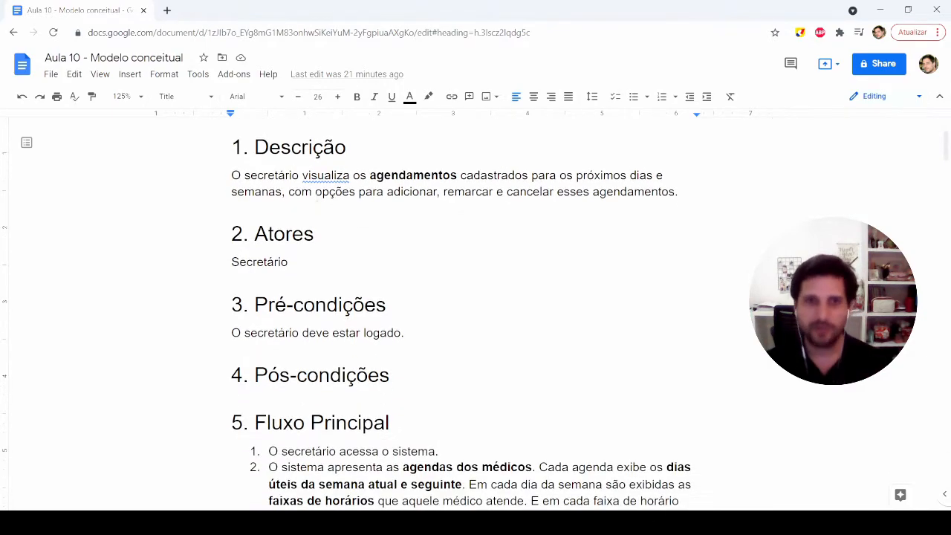
pyautogui.click(299, 209)
pyautogui.click(300, 251)
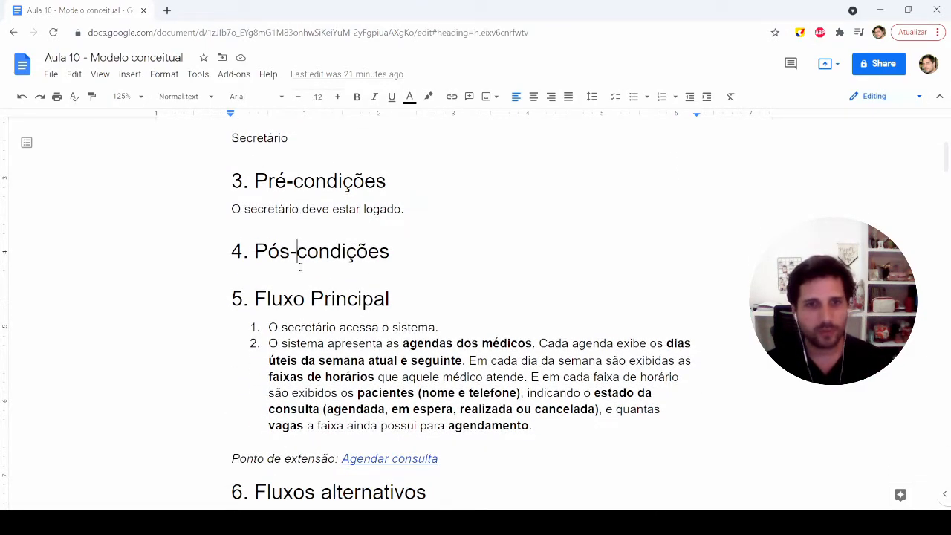
pyautogui.click(272, 299)
pyautogui.click(284, 275)
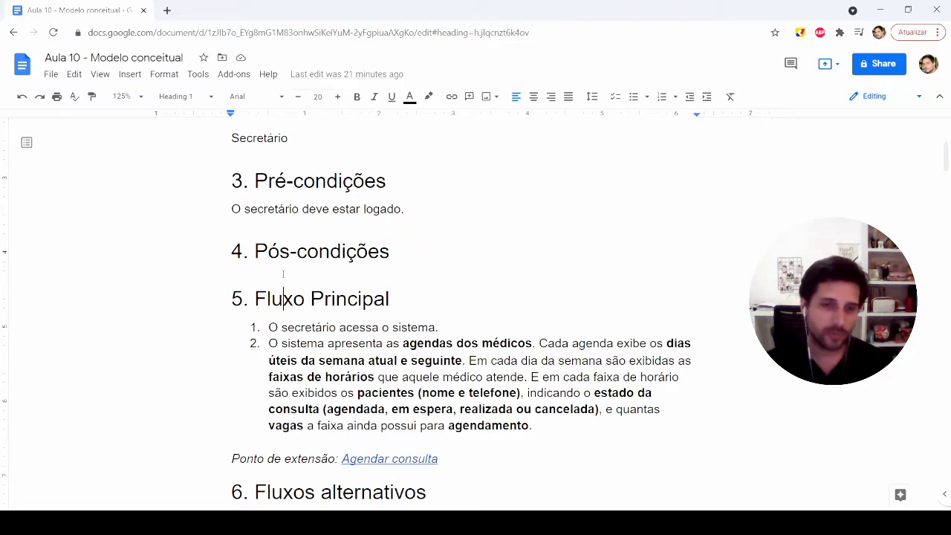
pyautogui.scroll(-1, 283, 275)
pyautogui.moveTo(269, 265); pyautogui.dragTo(532, 363)
pyautogui.scroll(-4, 389, 238)
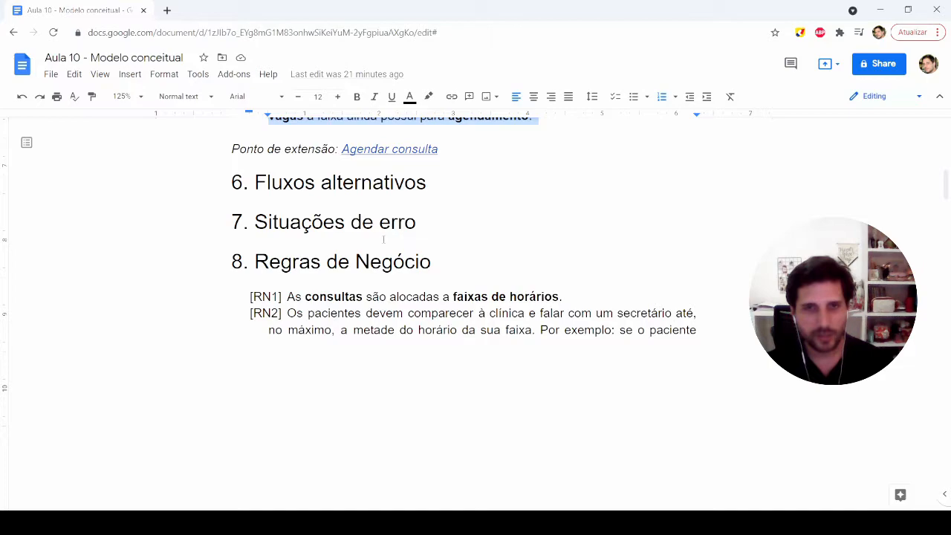
pyautogui.click(301, 186)
pyautogui.click(310, 262)
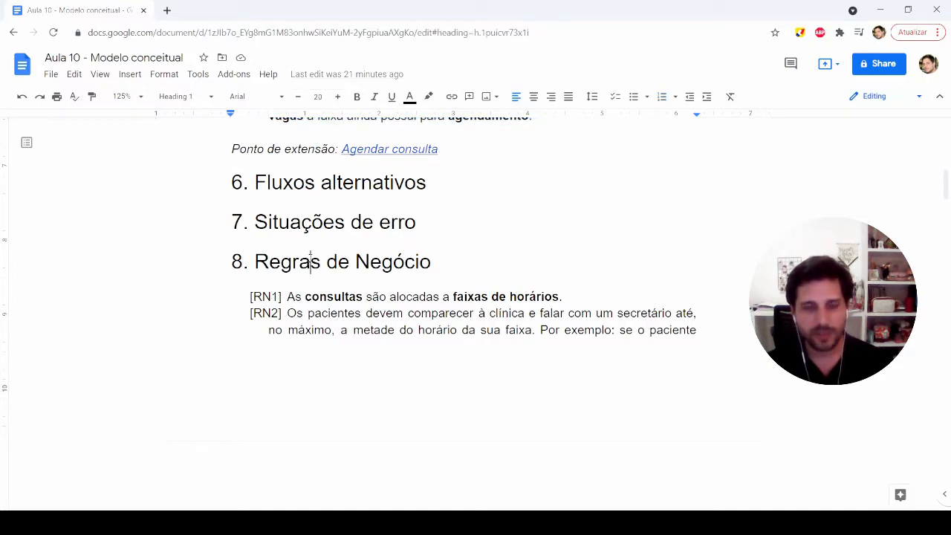
pyautogui.scroll(-4, 367, 317)
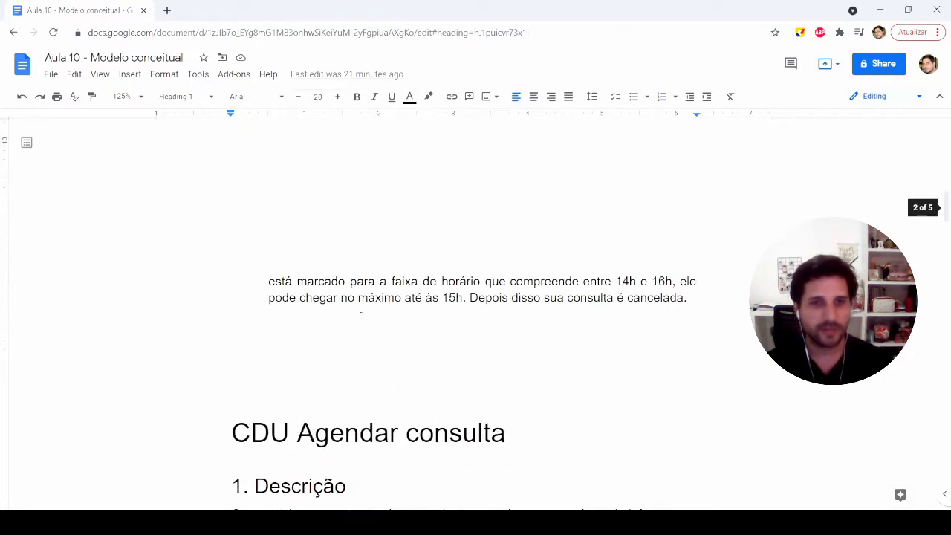
# Step: Reread the description of "CDU Visualizar agendamentos" and check the "Agendar consulta" extension point under its Fluxo Principal
pyautogui.scroll(15, 359, 315)
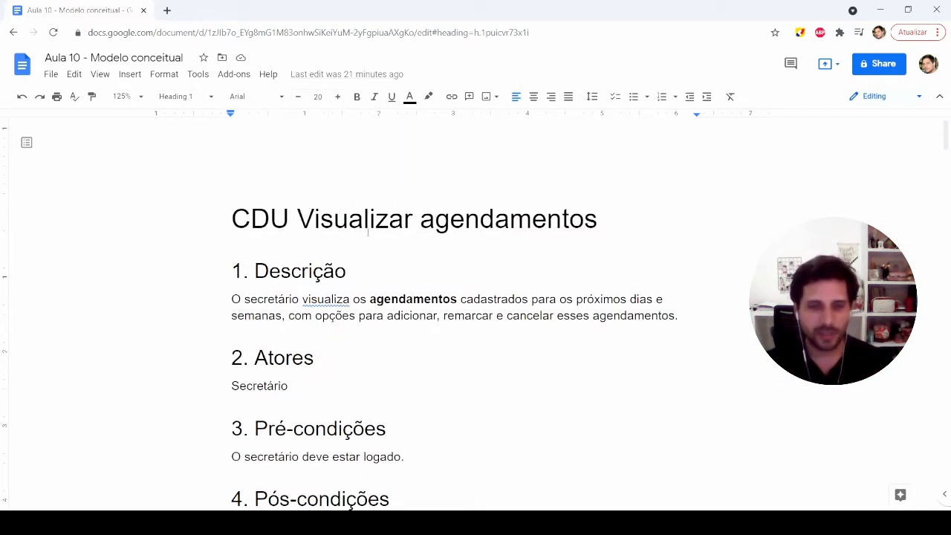
pyautogui.moveTo(285, 299); pyautogui.dragTo(450, 298)
pyautogui.click(545, 299)
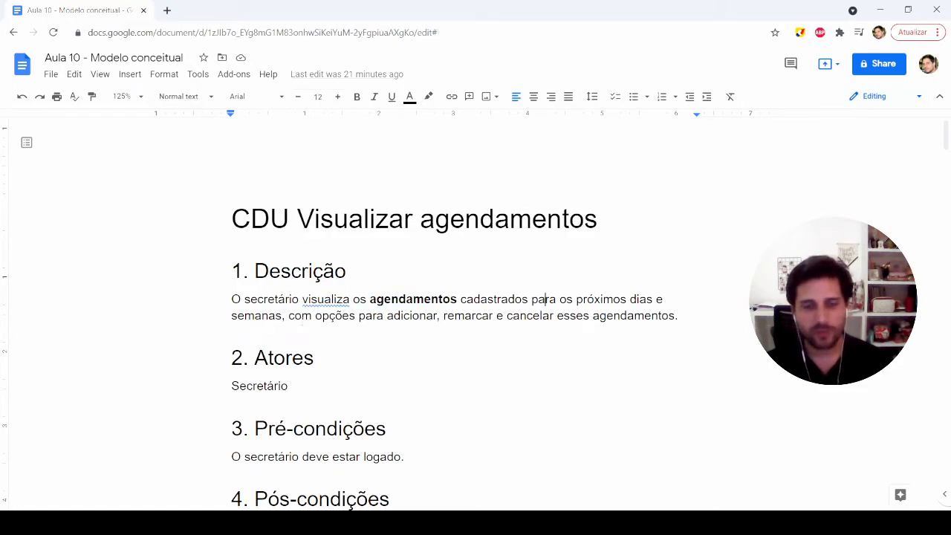
pyautogui.click(262, 316)
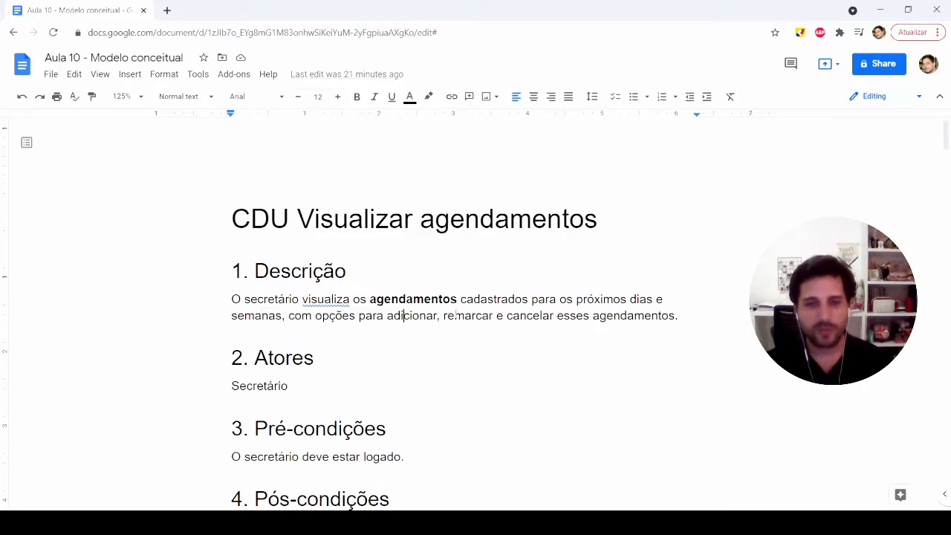
pyautogui.click(466, 315)
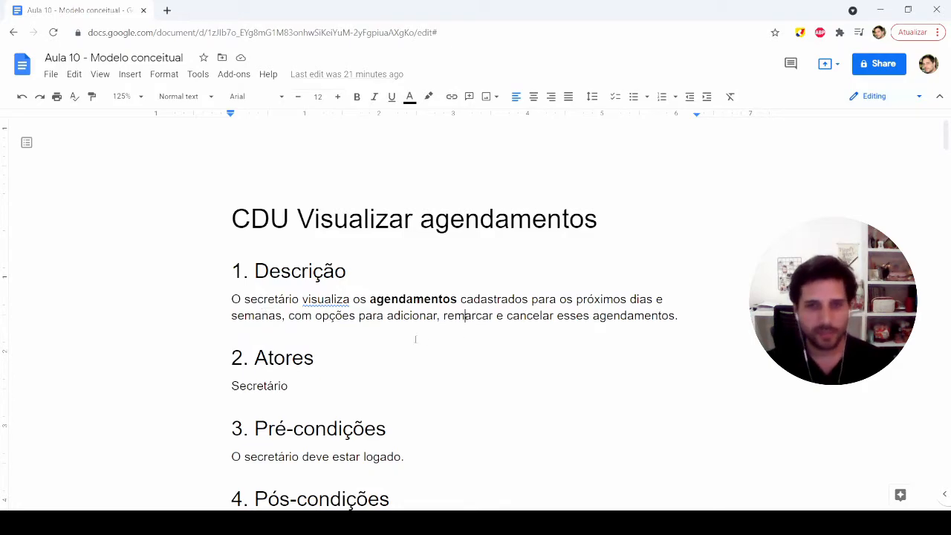
pyautogui.scroll(-5, 427, 342)
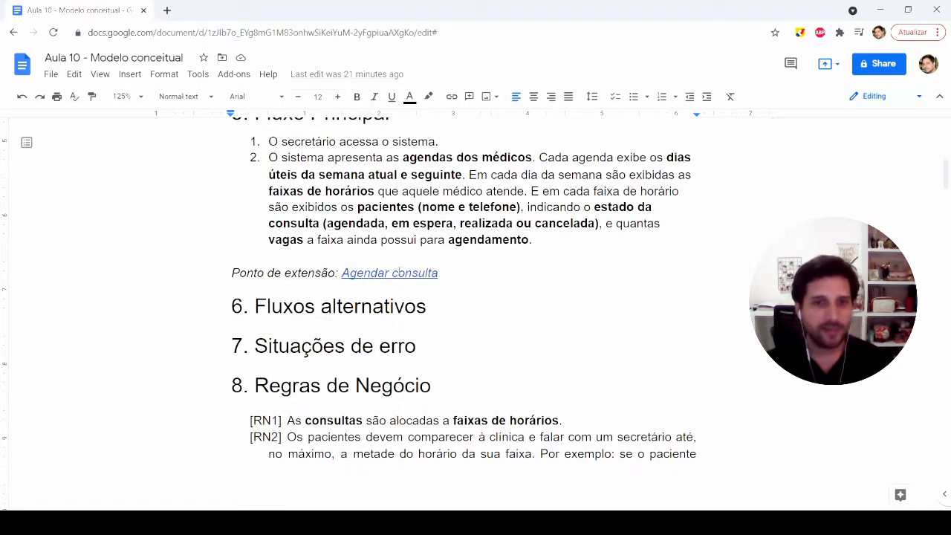
pyautogui.click(392, 273)
pyautogui.click(391, 292)
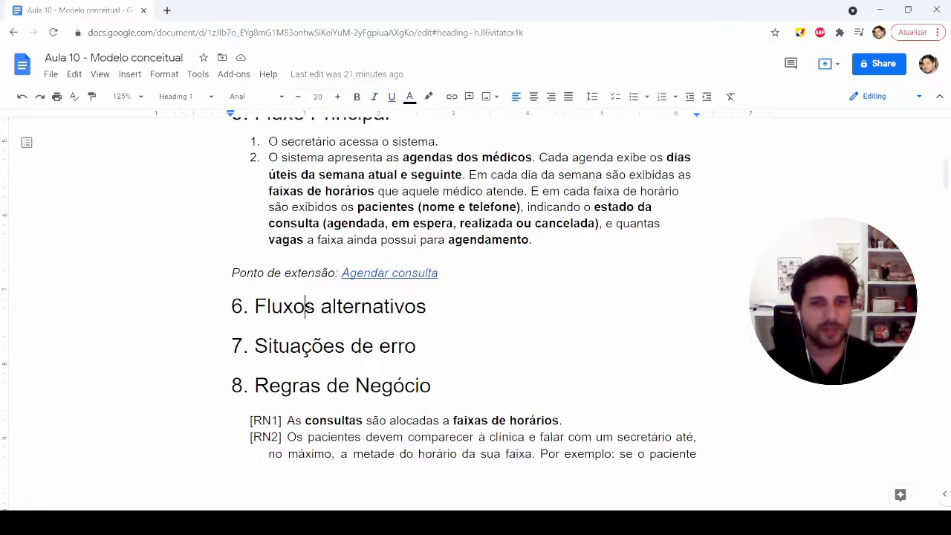
# Step: Review the use case "CDU Agendar consulta", covering its description, Pós-condições, Fluxo Principal and Regras de Negócio
pyautogui.moveTo(297, 249); pyautogui.dragTo(511, 247)
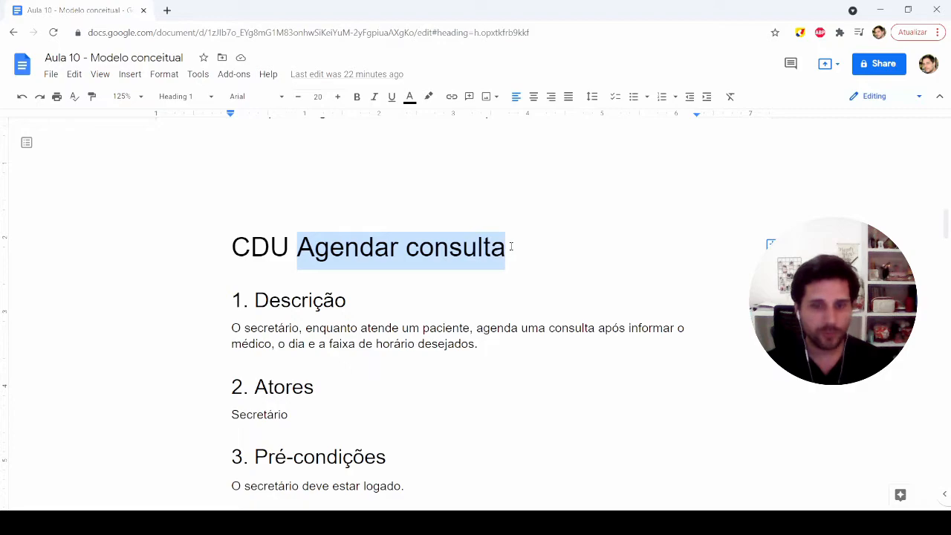
pyautogui.click(350, 300)
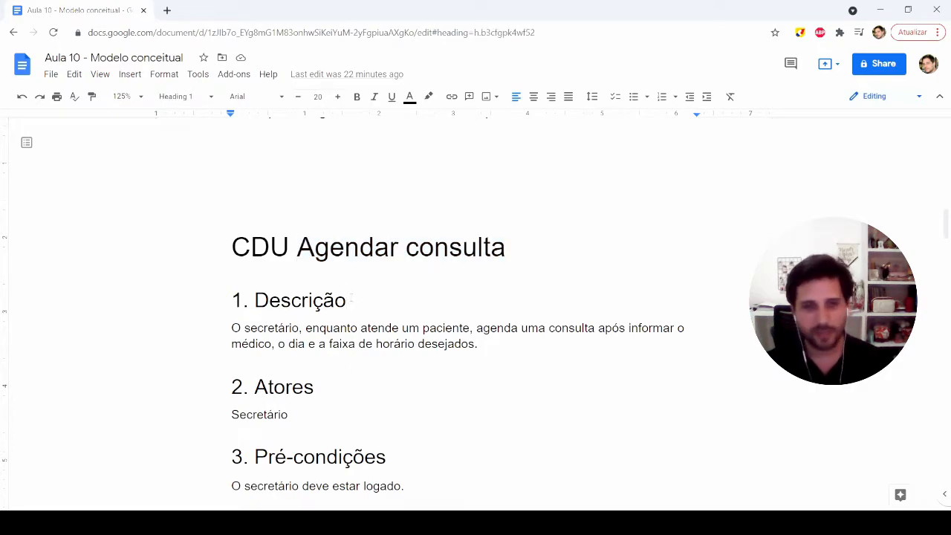
pyautogui.scroll(-1, 351, 299)
pyautogui.click(258, 266)
pyautogui.click(385, 266)
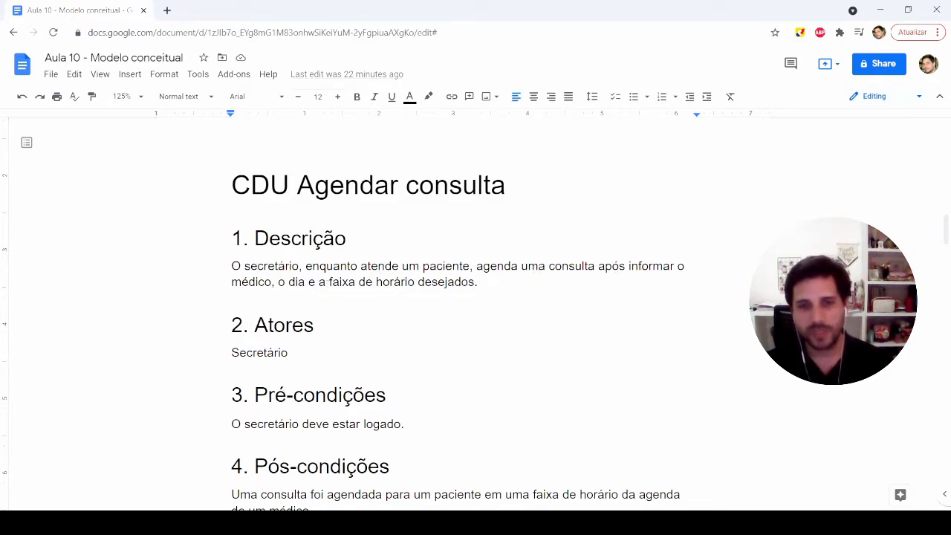
pyautogui.scroll(-3, 316, 282)
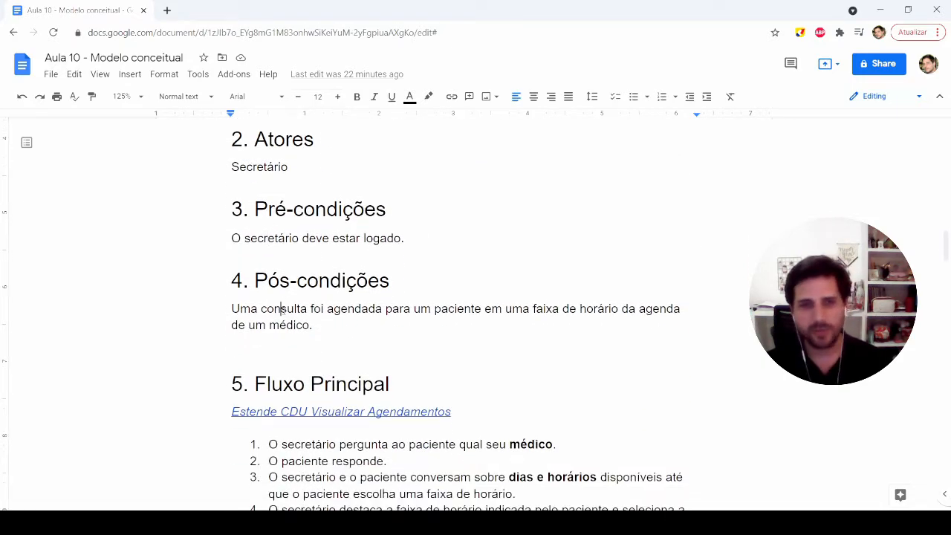
pyautogui.scroll(-5, 286, 290)
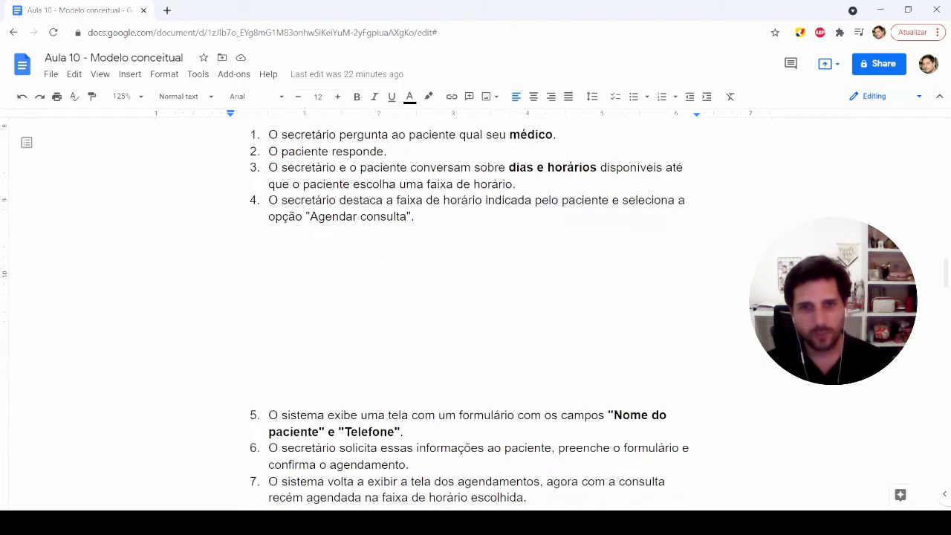
pyautogui.scroll(-5, 286, 277)
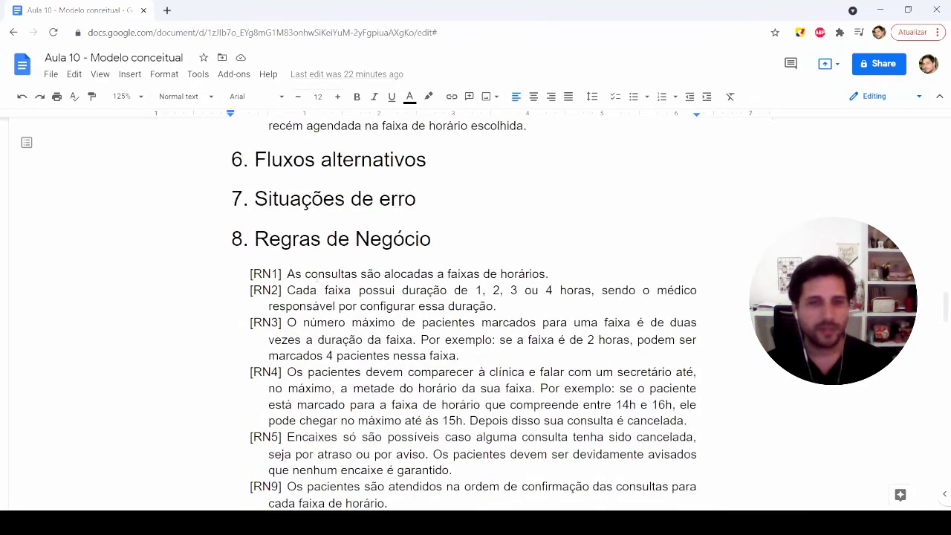
pyautogui.scroll(-1, 335, 306)
pyautogui.moveTo(287, 212); pyautogui.dragTo(396, 392)
# Step: Examine the "Tela Agendamentos" mockup with its doctors' schedules and the "Tela Novo Agendamento" form mockup
pyautogui.scroll(-10, 334, 288)
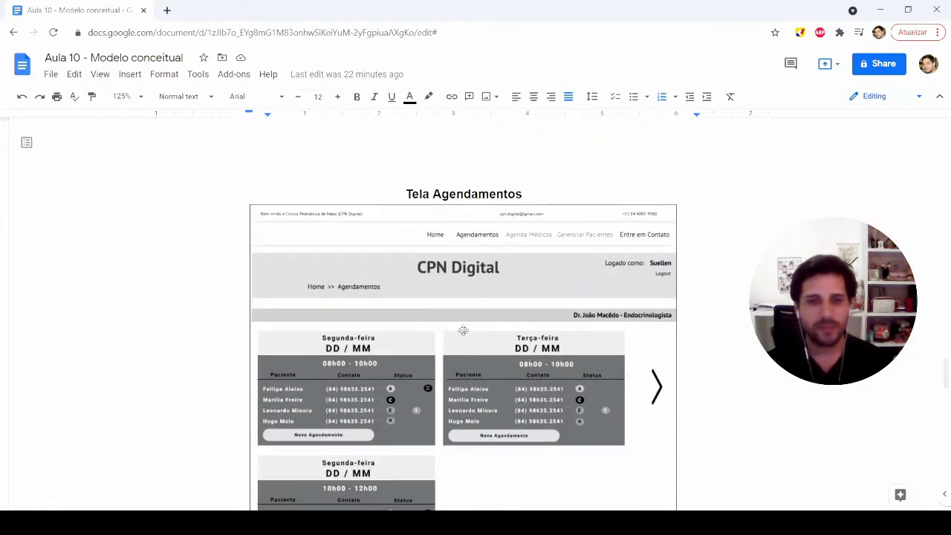
pyautogui.click(463, 324)
pyautogui.scroll(-2, 465, 323)
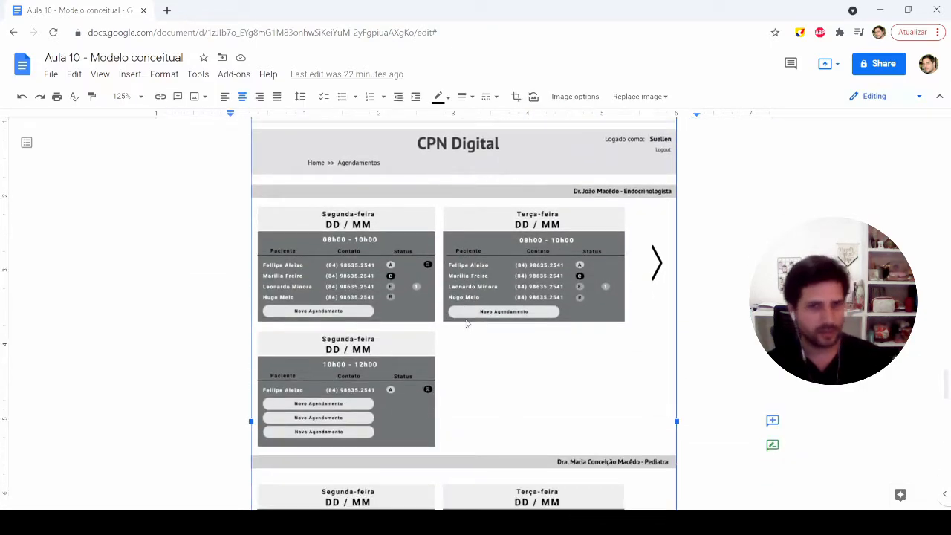
pyautogui.scroll(-1, 465, 323)
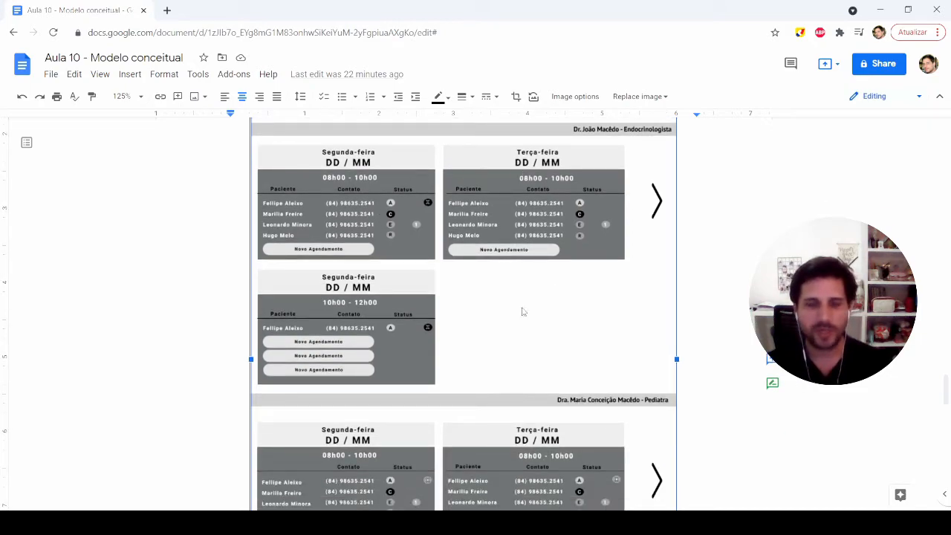
pyautogui.scroll(1, 435, 318)
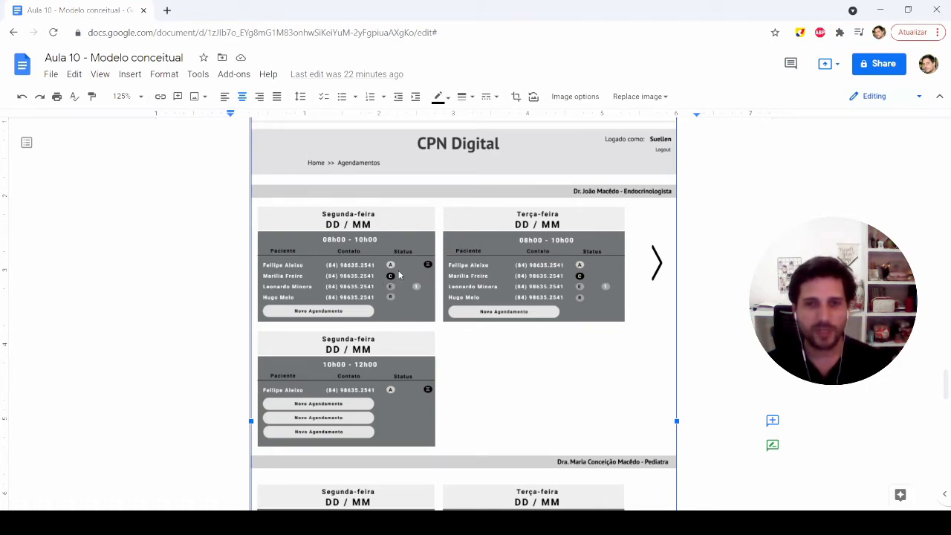
pyautogui.click(710, 296)
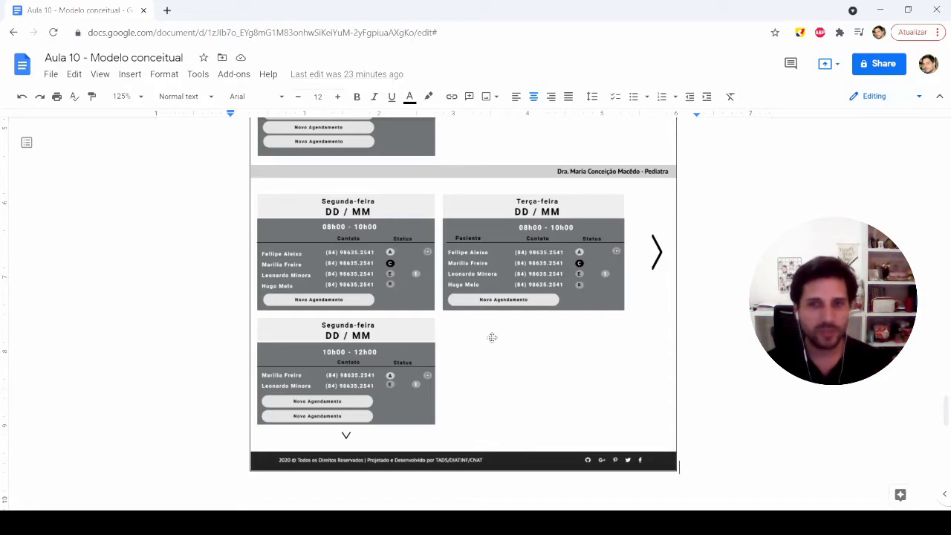
pyautogui.scroll(1, 493, 341)
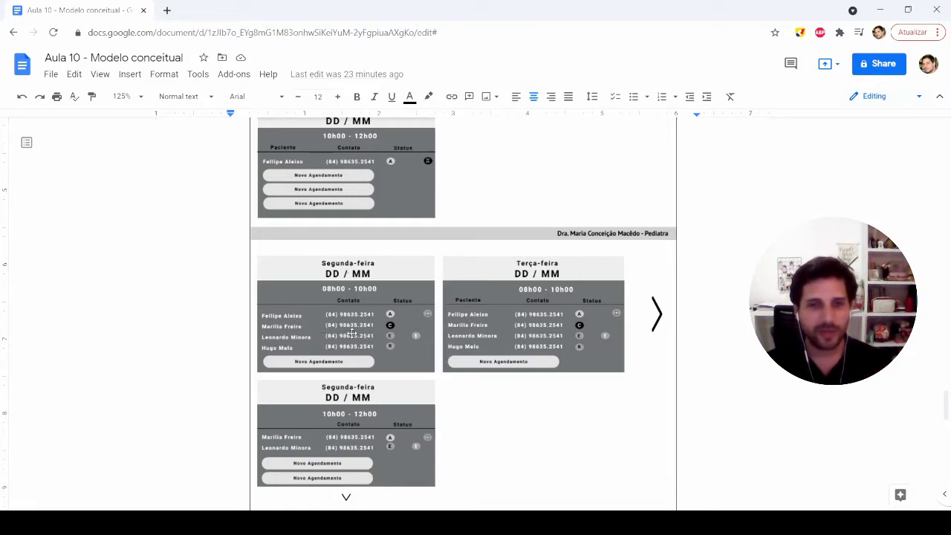
pyautogui.scroll(2, 444, 296)
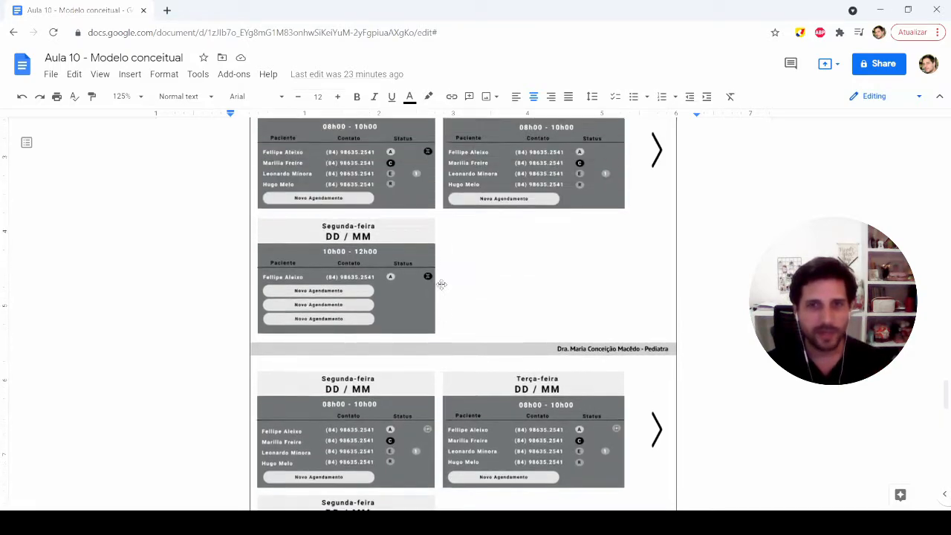
pyautogui.scroll(3, 444, 295)
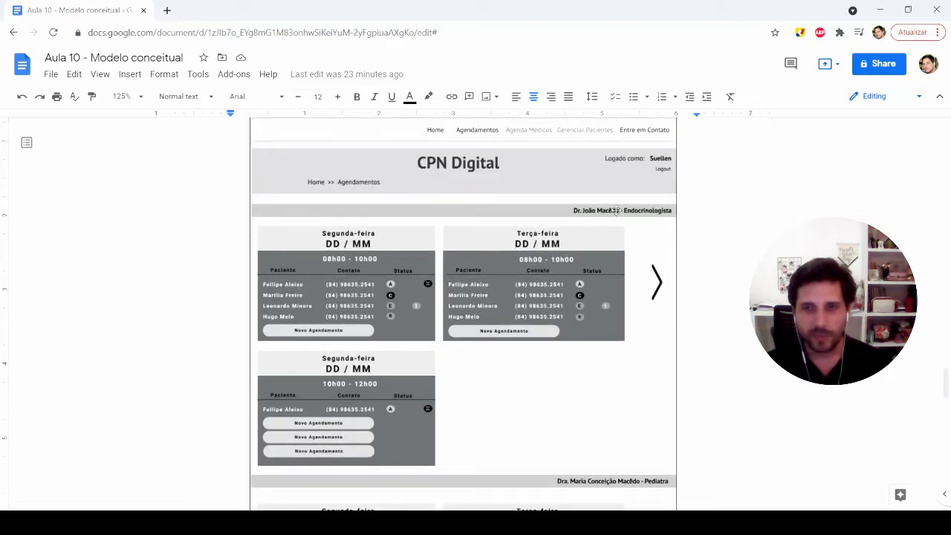
pyautogui.scroll(-6, 593, 210)
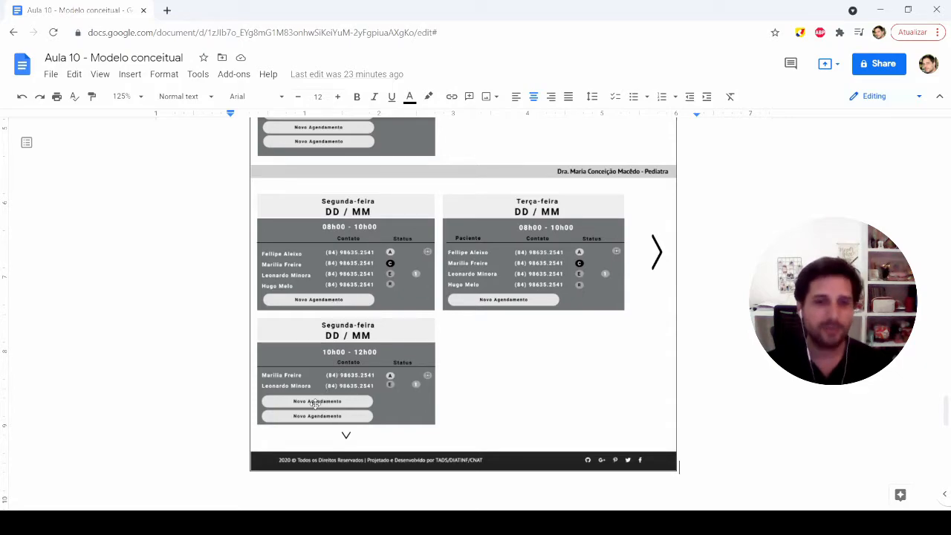
pyautogui.scroll(-5, 319, 402)
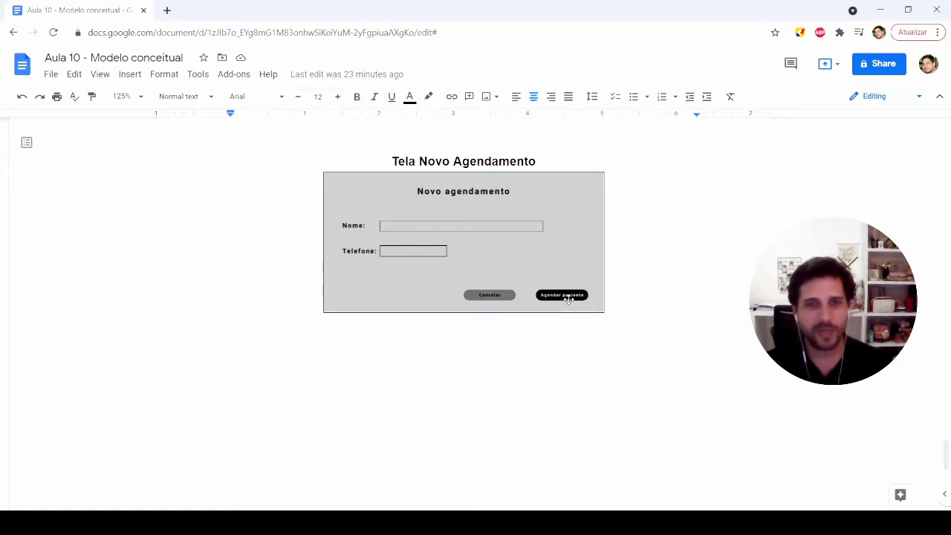
pyautogui.scroll(10, 565, 298)
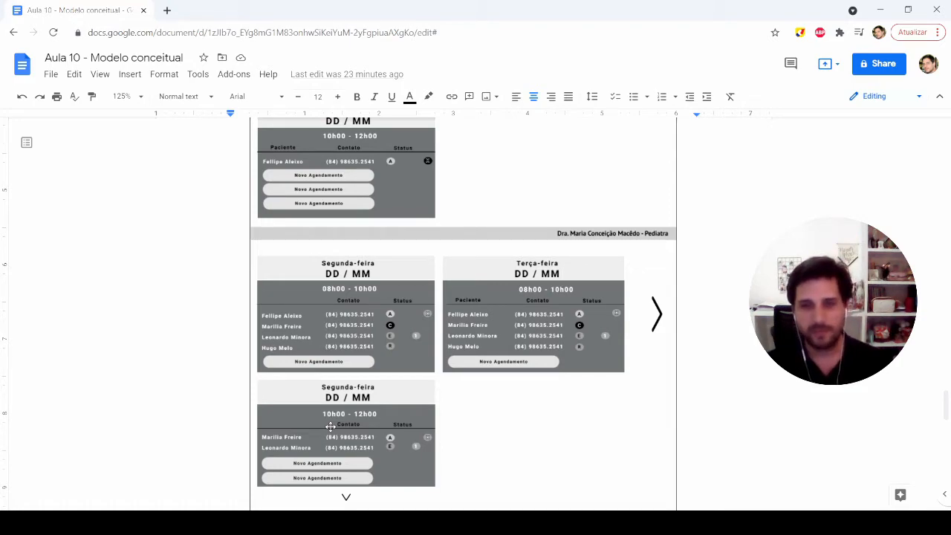
pyautogui.hotkey('alt', 'Tab')
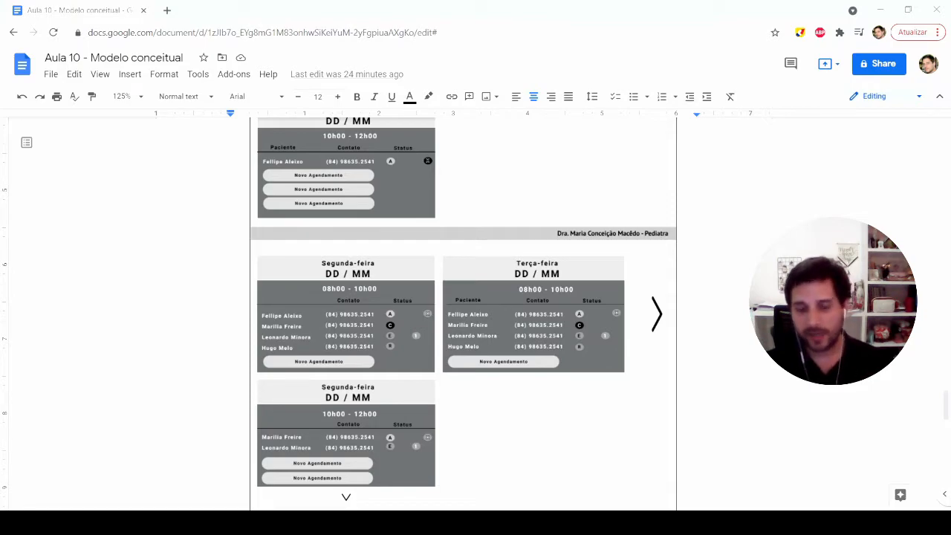
# Step: Return to the description of "CDU Visualizar agendamentos" and select the bold word "agendamentos"
pyautogui.scroll(15, 463, 312)
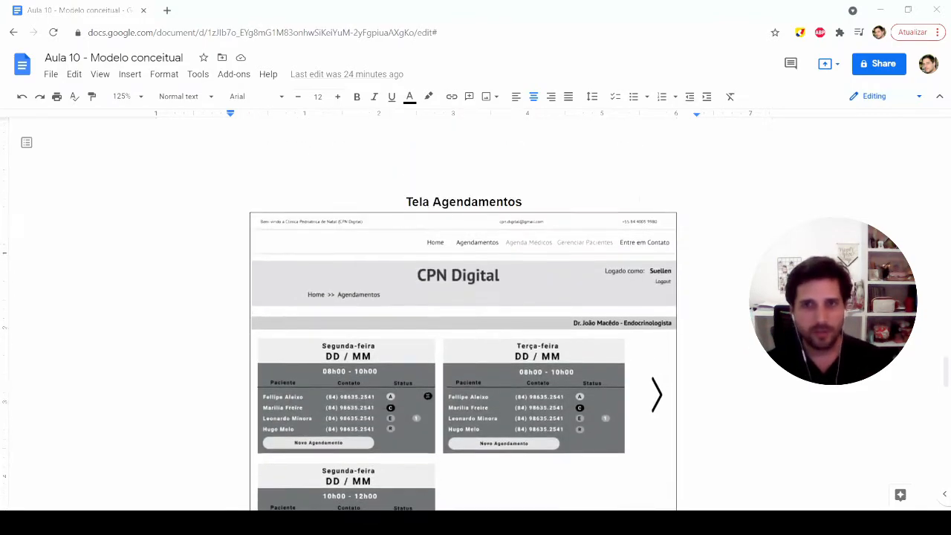
pyautogui.scroll(20, 463, 312)
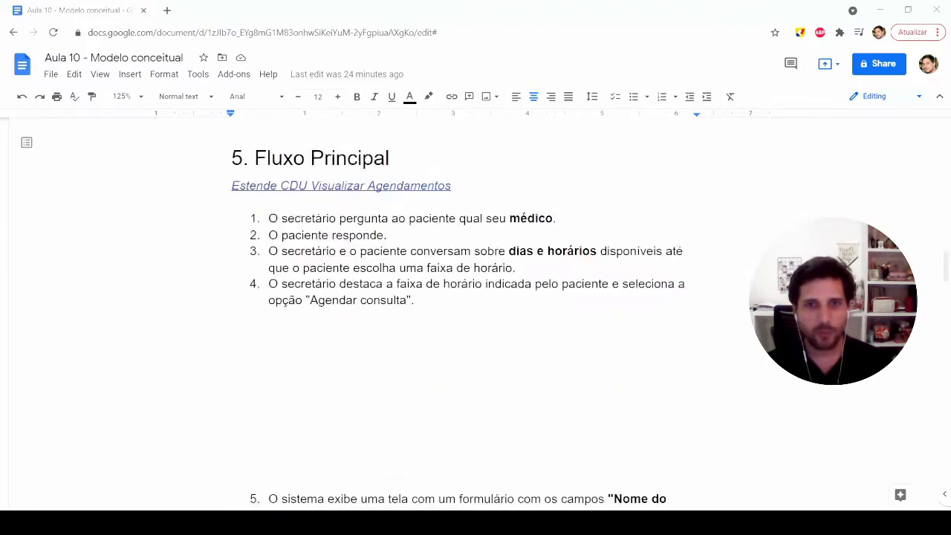
pyautogui.scroll(5, 463, 312)
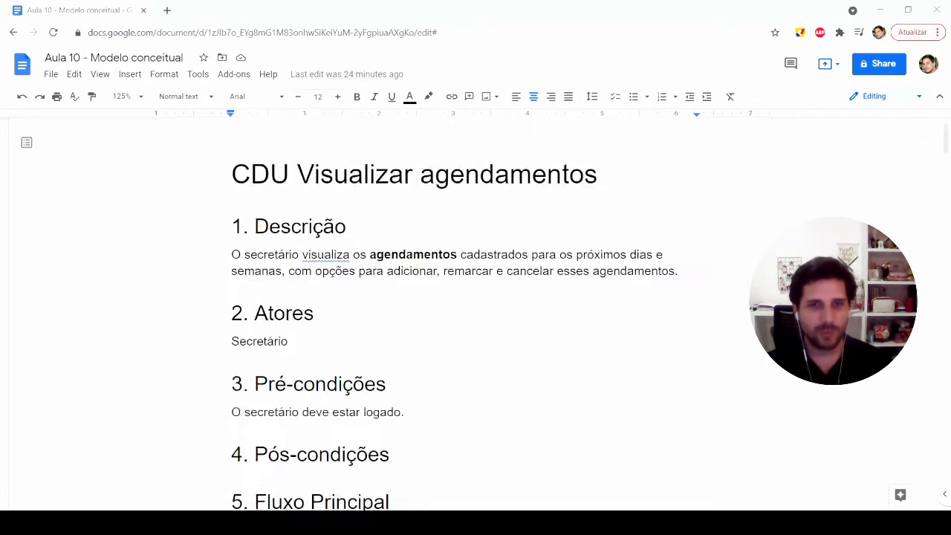
pyautogui.doubleClick(414, 256)
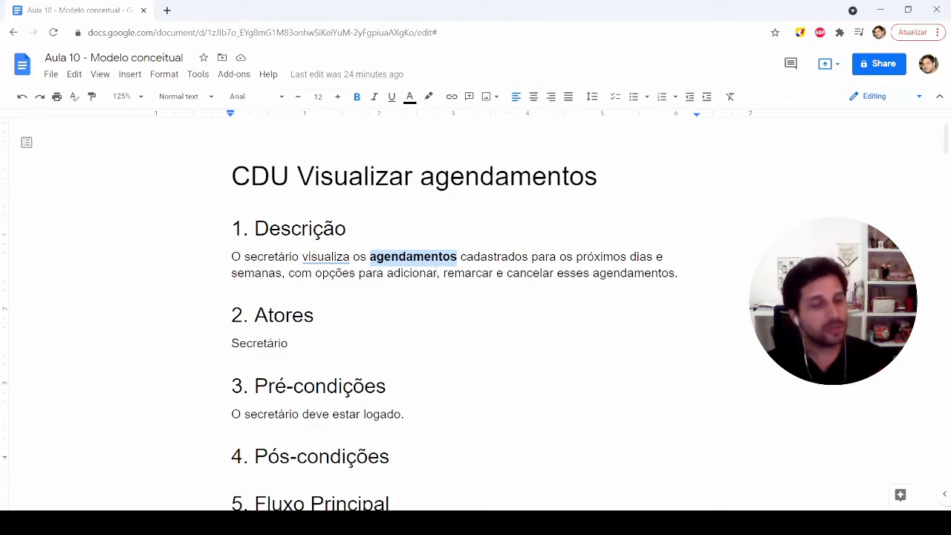
# Step: Reread the title and description of "CDU Visualizar agendamentos", highlighting the candidate concepts "agendamentos" and "secretário"
pyautogui.click(438, 273)
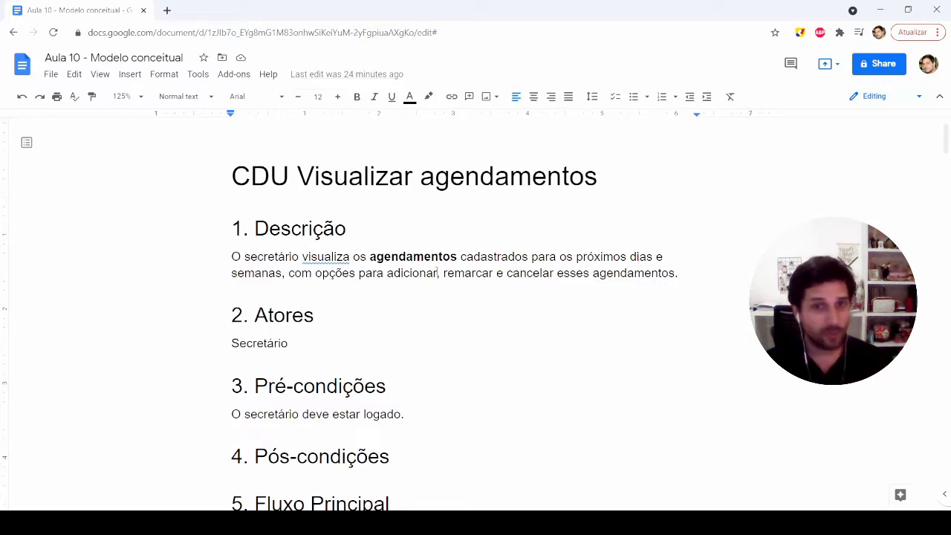
pyautogui.moveTo(370, 257); pyautogui.dragTo(413, 256)
pyautogui.moveTo(421, 177); pyautogui.dragTo(584, 179)
pyautogui.click(496, 274)
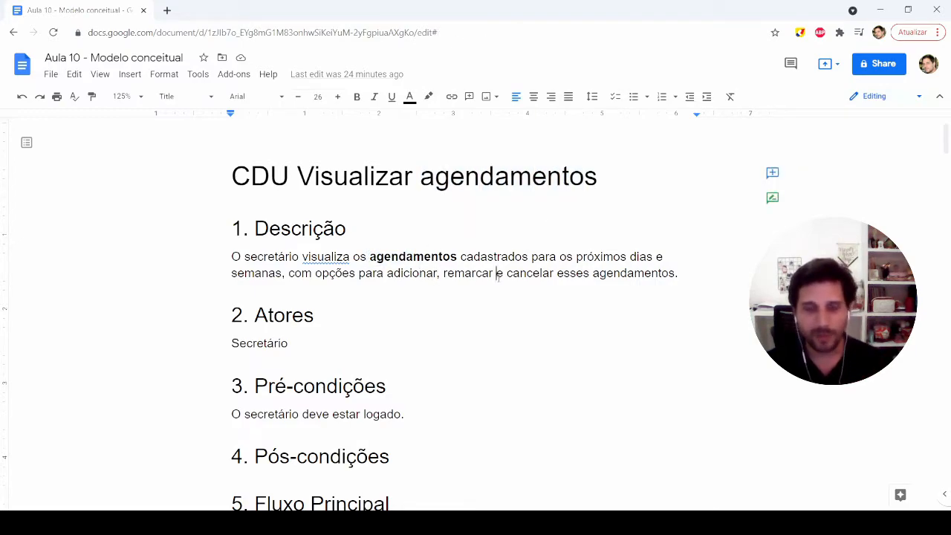
pyautogui.moveTo(370, 257); pyautogui.dragTo(458, 256)
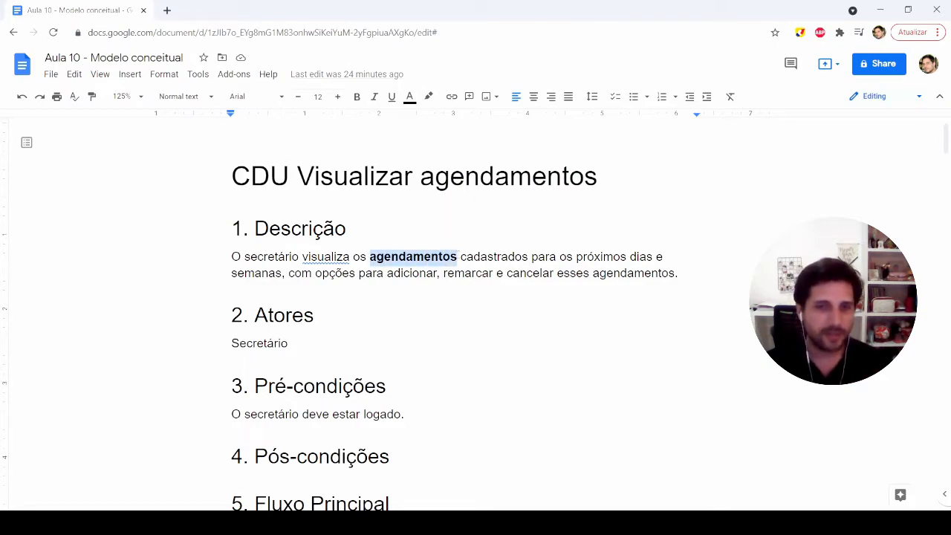
pyautogui.click(391, 256)
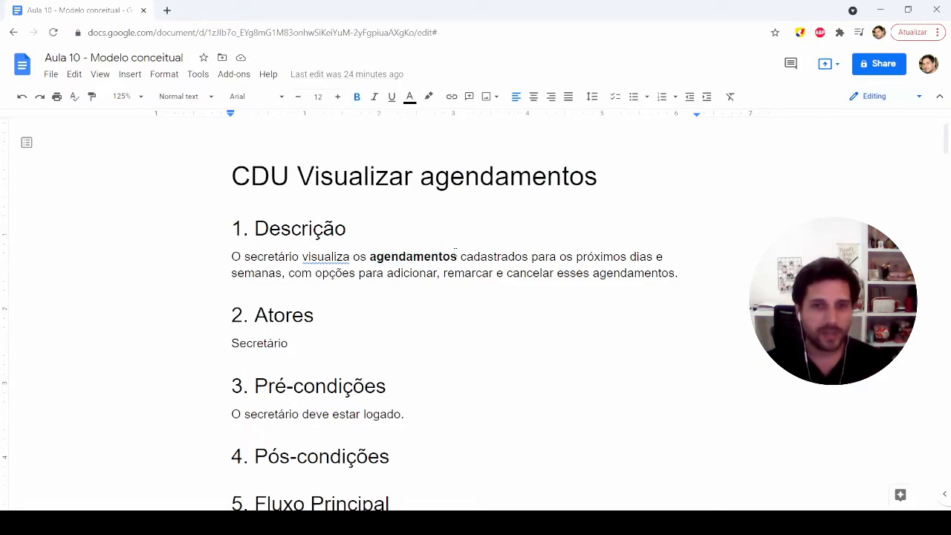
pyautogui.doubleClick(268, 256)
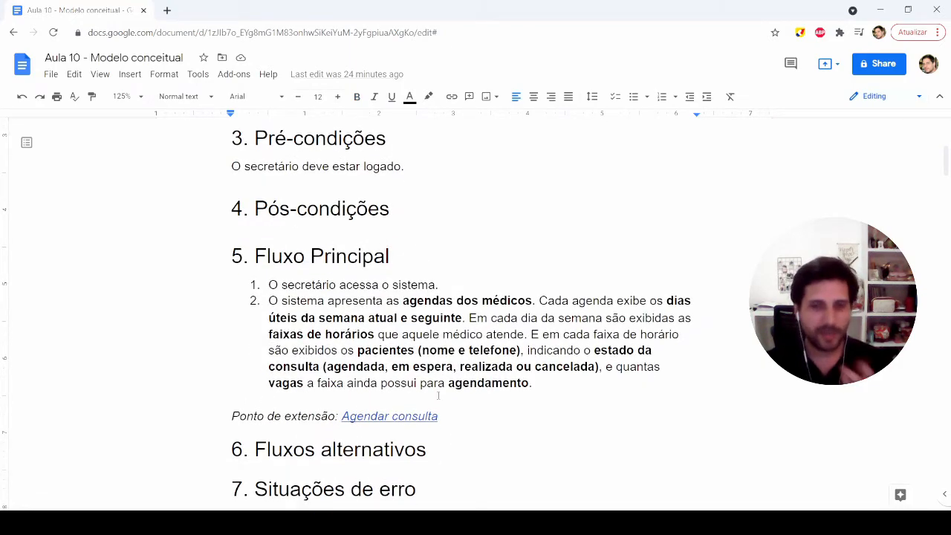
# Step: Go through the bold concepts in item 2 of its Fluxo Principal, from "agendas dos médicos" to "vagas" and "agendamento"
pyautogui.moveTo(402, 302); pyautogui.dragTo(529, 301)
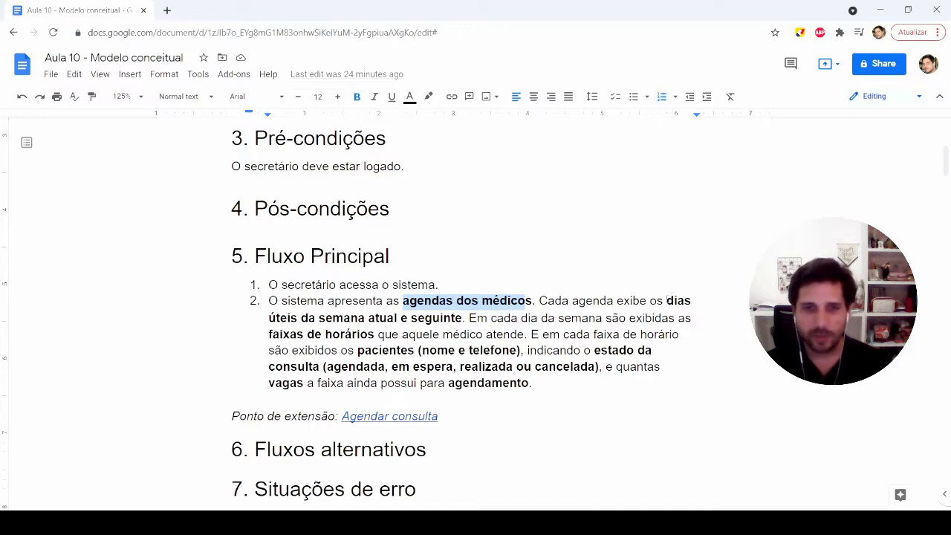
pyautogui.moveTo(464, 318); pyautogui.dragTo(335, 318)
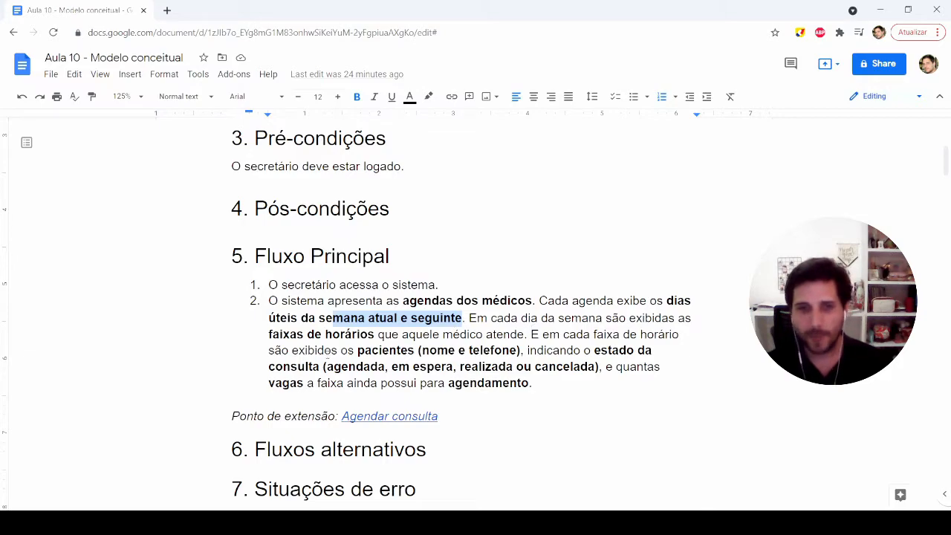
pyautogui.moveTo(268, 336); pyautogui.dragTo(408, 350)
pyautogui.click(438, 351)
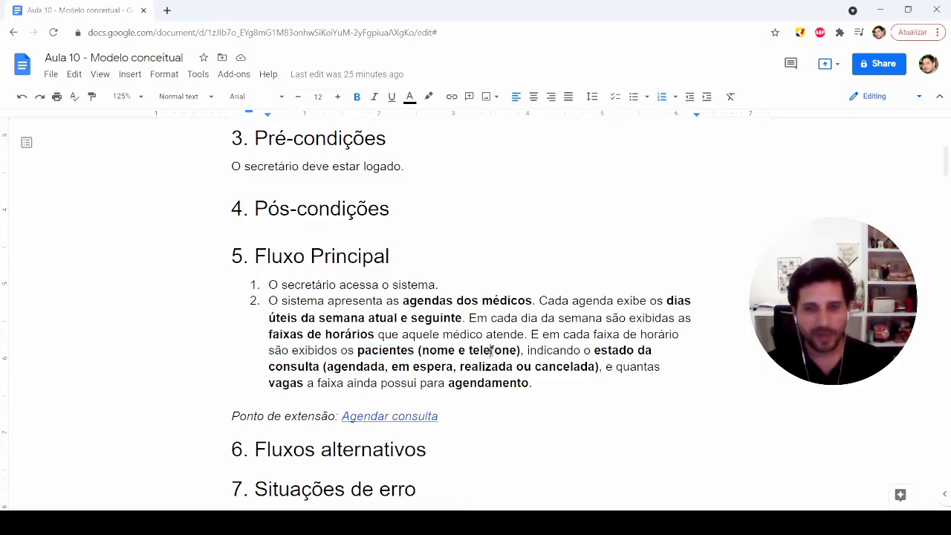
pyautogui.moveTo(594, 350); pyautogui.dragTo(653, 350)
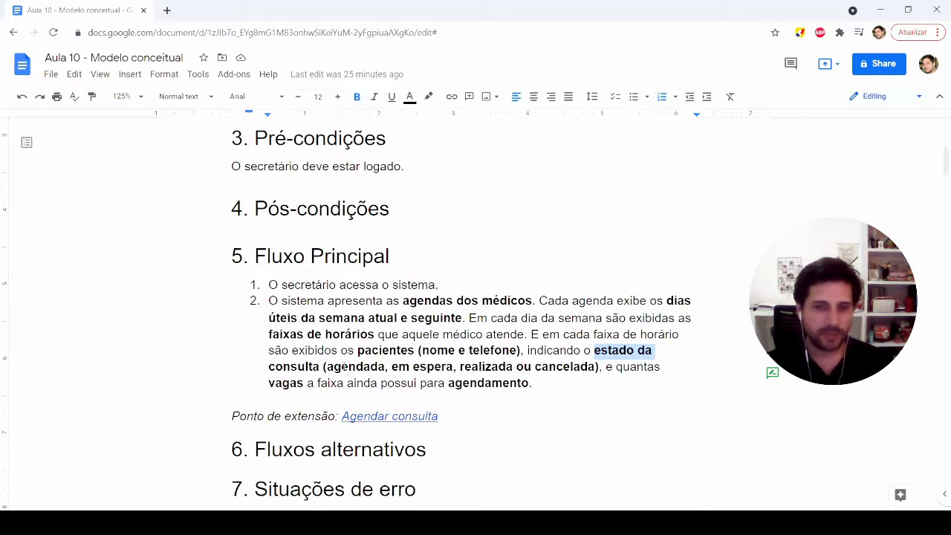
pyautogui.click(348, 367)
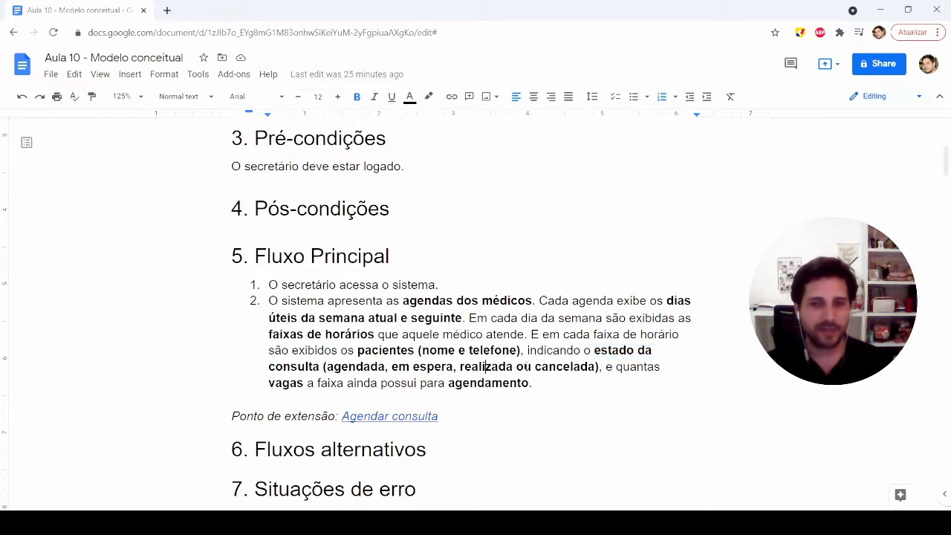
pyautogui.click(572, 367)
pyautogui.moveTo(269, 383); pyautogui.dragTo(289, 383)
pyautogui.moveTo(449, 384); pyautogui.dragTo(508, 384)
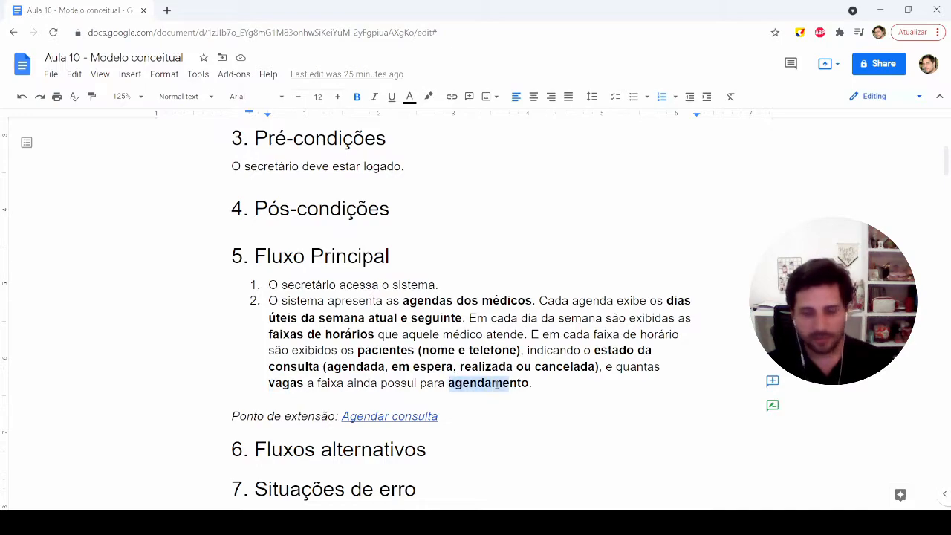
# Step: Review rules RN1 and RN2 under Regras de Negócio, highlighting "consultas" and "faixas de horários"
pyautogui.scroll(-1, 386, 390)
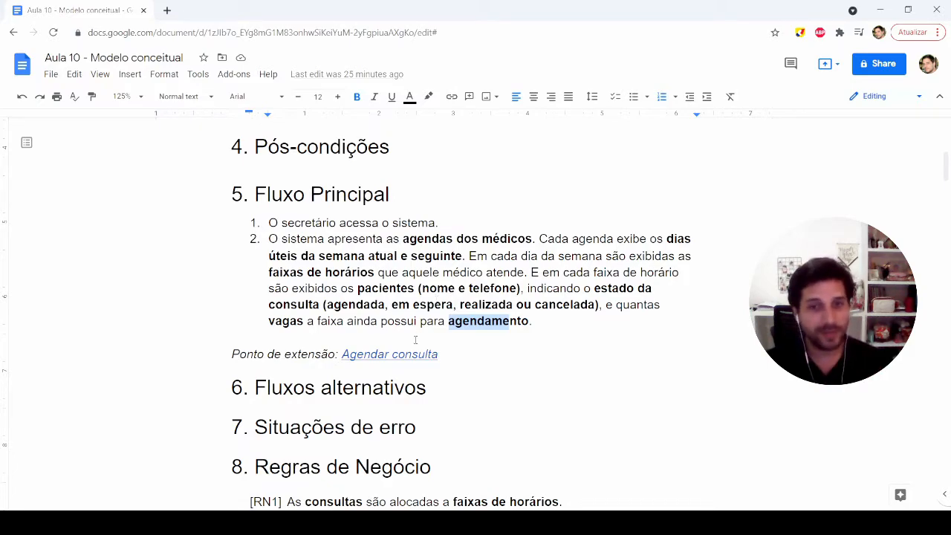
pyautogui.scroll(-3, 423, 374)
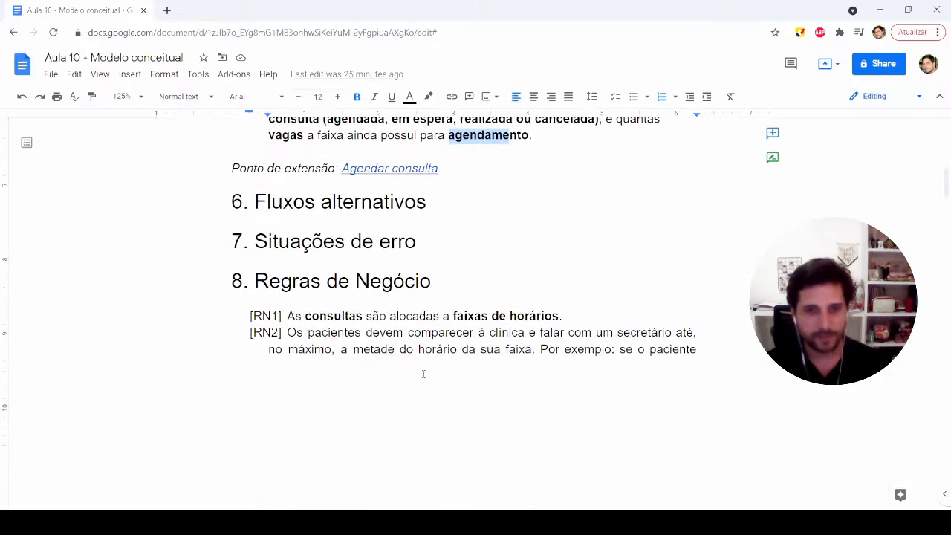
pyautogui.moveTo(305, 253); pyautogui.dragTo(363, 254)
pyautogui.click(392, 306)
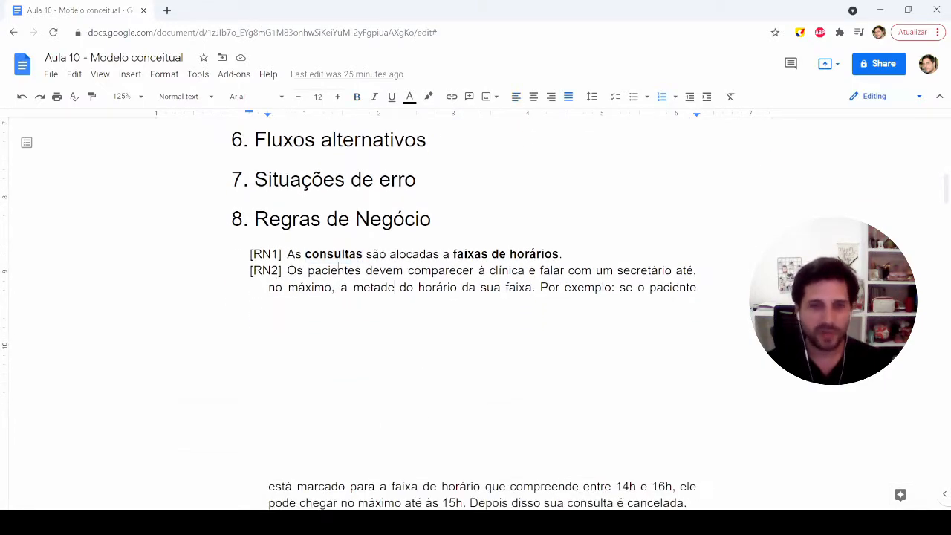
pyautogui.doubleClick(327, 254)
pyautogui.moveTo(454, 253); pyautogui.dragTo(554, 254)
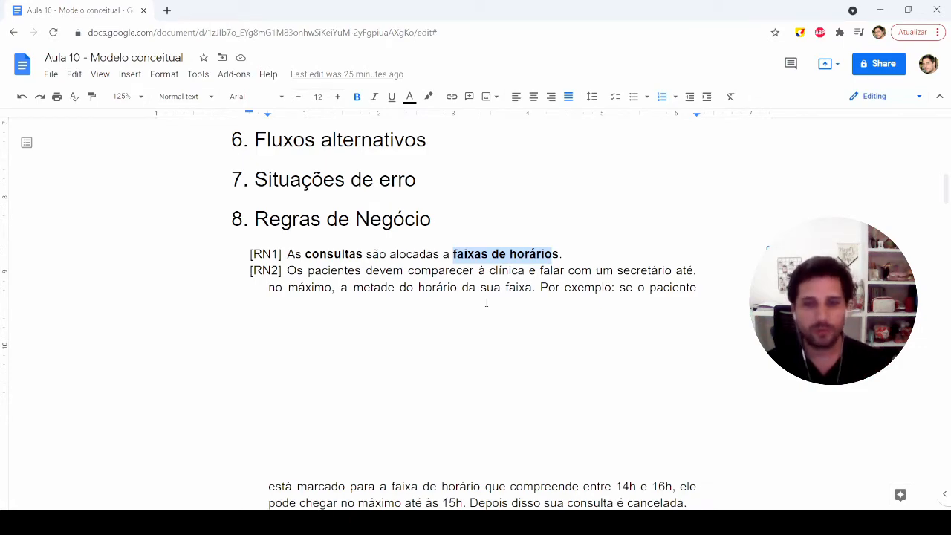
pyautogui.scroll(-3, 487, 302)
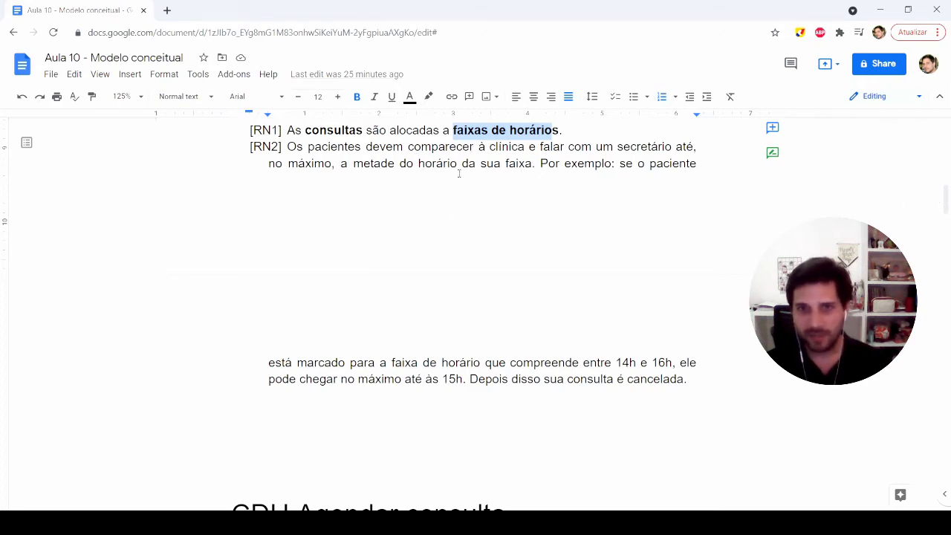
pyautogui.click(456, 148)
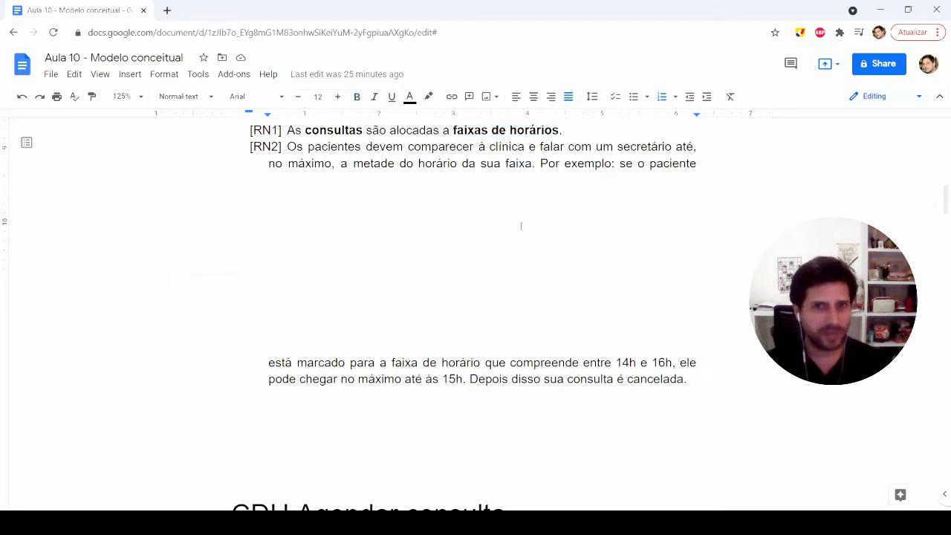
# Step: Examine items 1 to 4 of the Fluxo Principal in "CDU Agendar consulta", highlighting "médico" and "dias e horários"
pyautogui.scroll(-2, 419, 331)
pyautogui.scroll(-1, 422, 336)
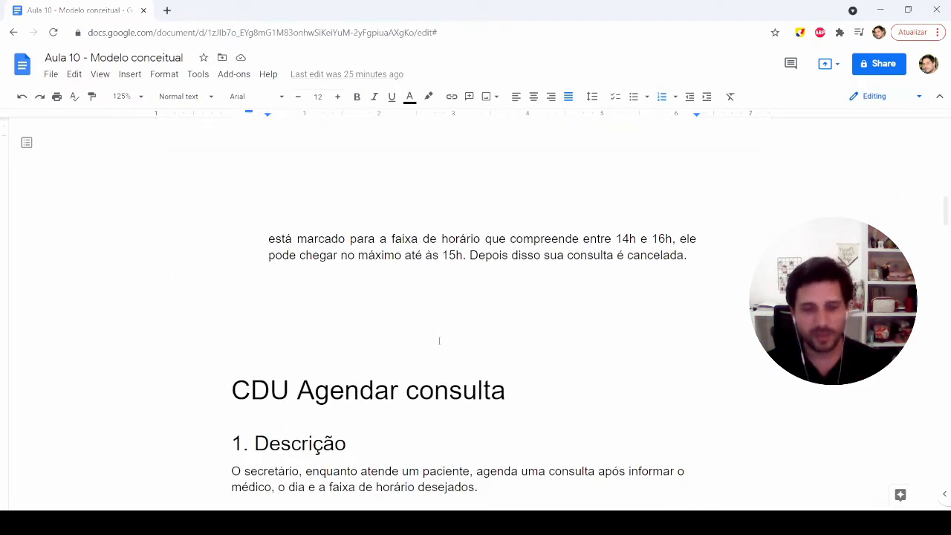
pyautogui.scroll(-3, 438, 340)
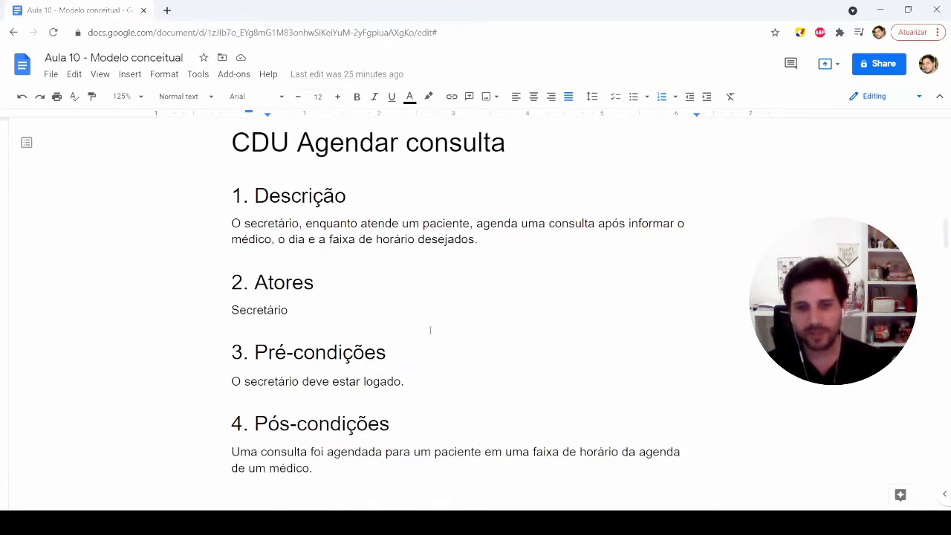
pyautogui.scroll(-2, 431, 331)
pyautogui.scroll(-1, 431, 330)
pyautogui.scroll(1, 431, 290)
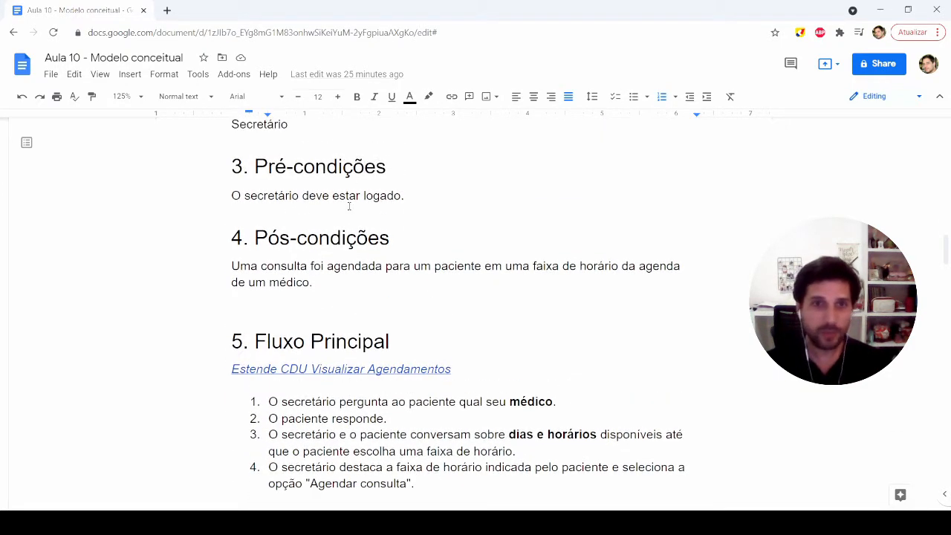
pyautogui.scroll(-5, 400, 278)
pyautogui.doubleClick(531, 216)
pyautogui.click(516, 266)
pyautogui.doubleClick(523, 217)
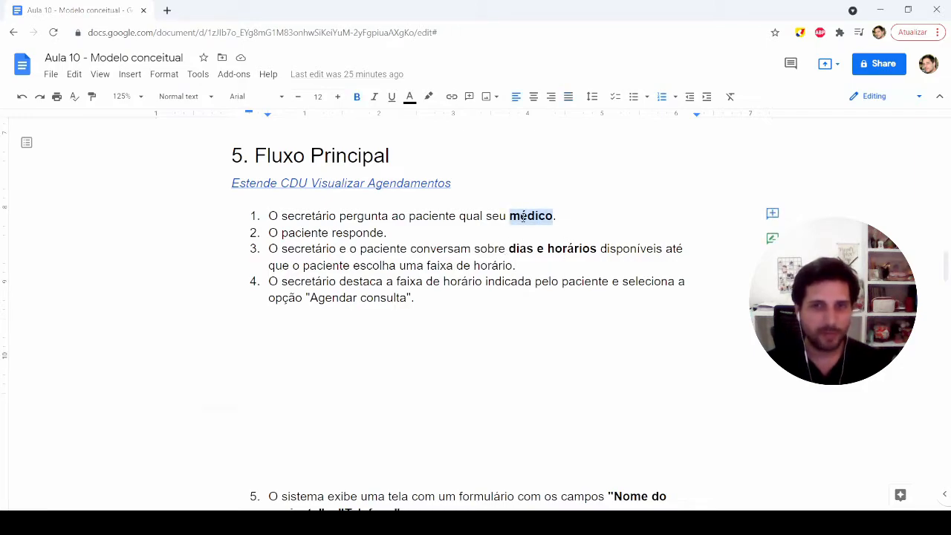
pyautogui.click(510, 251)
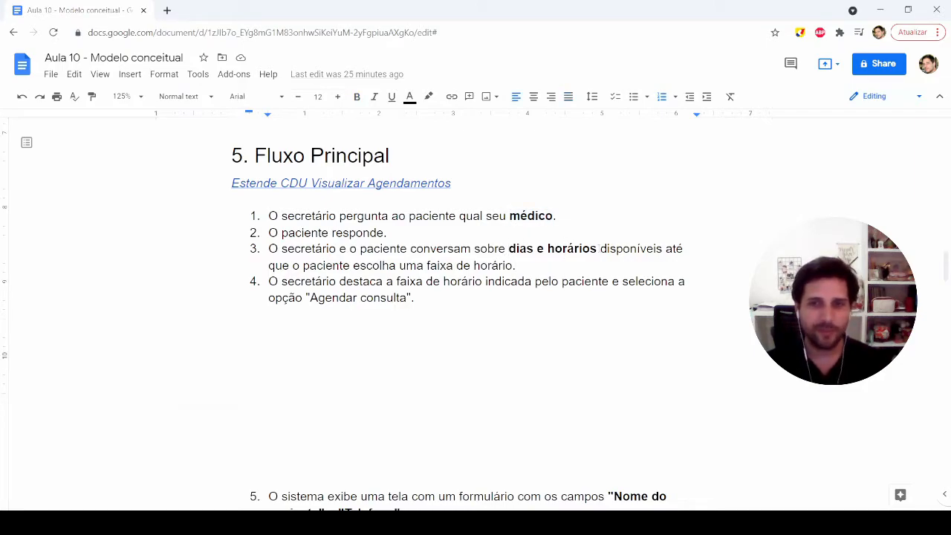
pyautogui.moveTo(599, 250); pyautogui.dragTo(553, 249)
# Step: Check the form fields "Nome do paciente" and "Telefone" in item 5 of the same Fluxo Principal
pyautogui.scroll(-5, 340, 283)
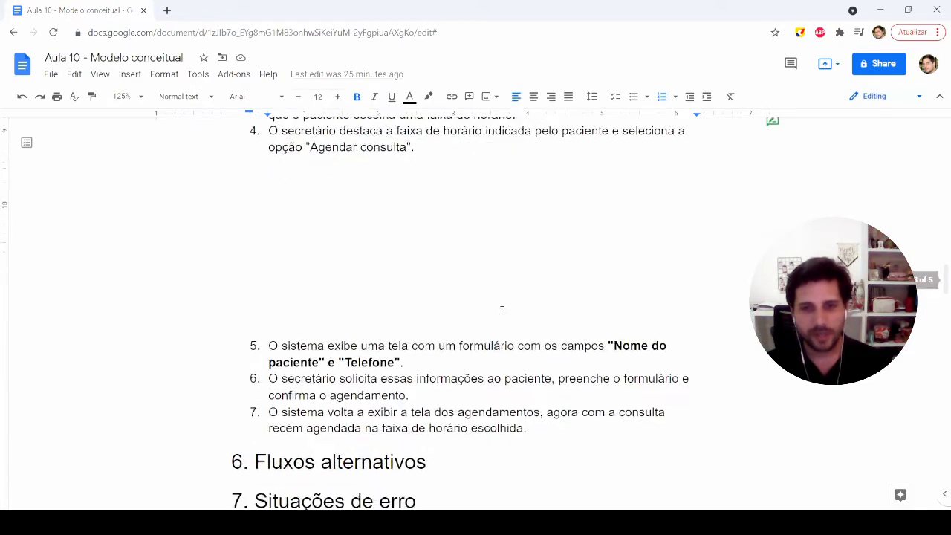
pyautogui.doubleClick(292, 327)
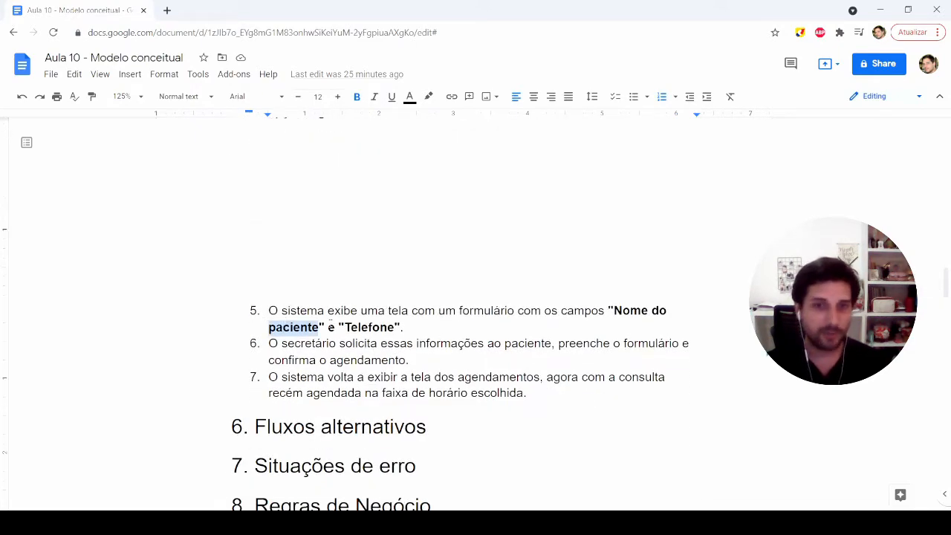
pyautogui.doubleClick(369, 327)
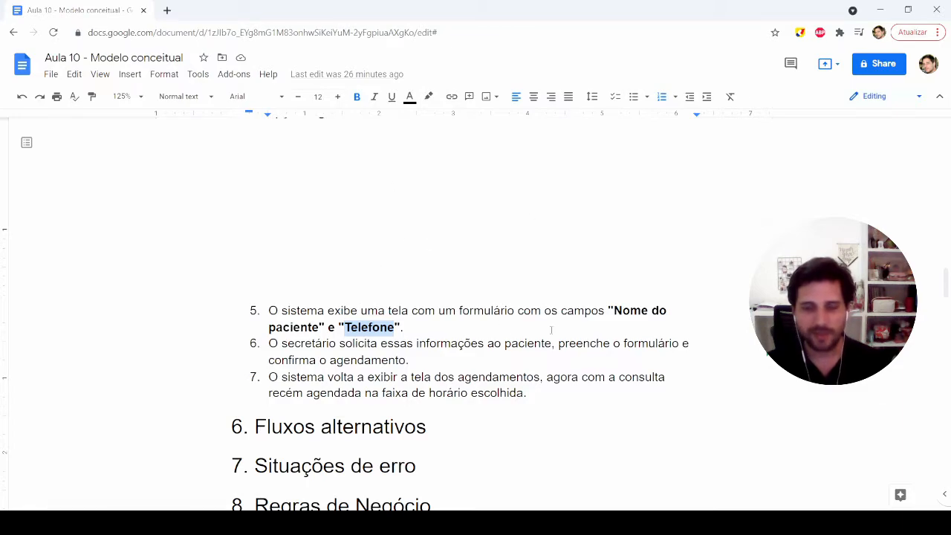
# Step: Make the word "agendamentos" bold in item 7 of the Fluxo Principal of "CDU Agendar consulta"
pyautogui.scroll(-1, 454, 368)
pyautogui.scroll(-1, 430, 252)
pyautogui.doubleClick(501, 254)
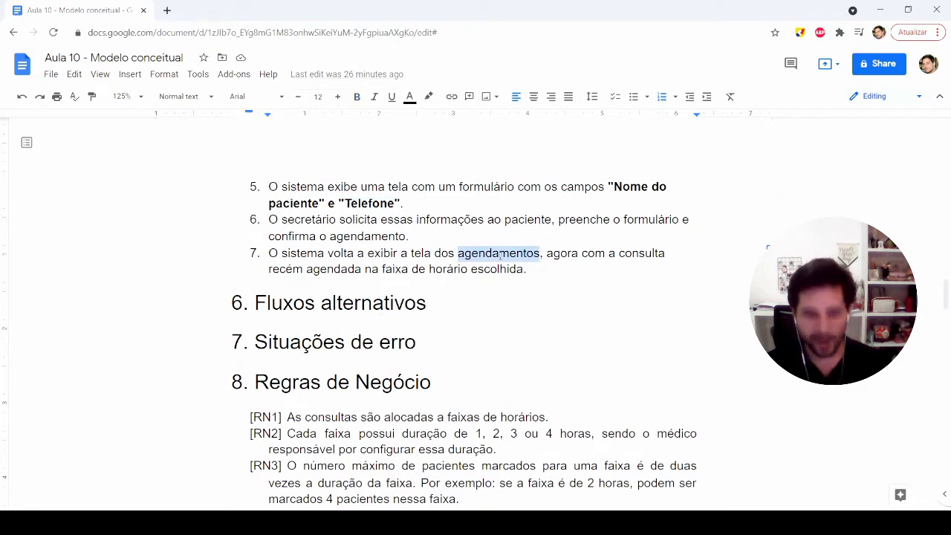
pyautogui.hotkey('ctrl', 'b')
pyautogui.click(479, 269)
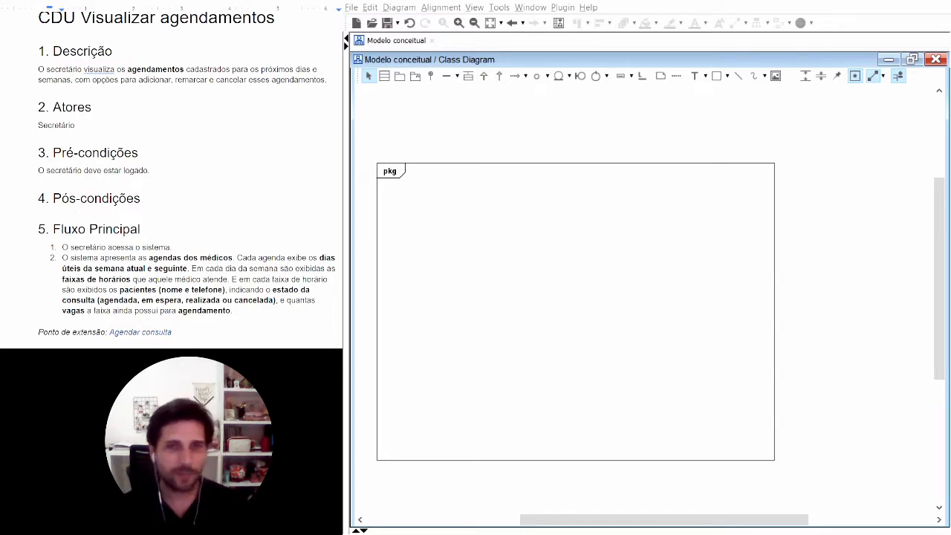
# Step: Add a class named "Agendamento" to the "Modelo conceitual" class diagram, based on the bold concept in the use case description
pyautogui.moveTo(128, 69); pyautogui.dragTo(186, 69)
pyautogui.click(186, 69)
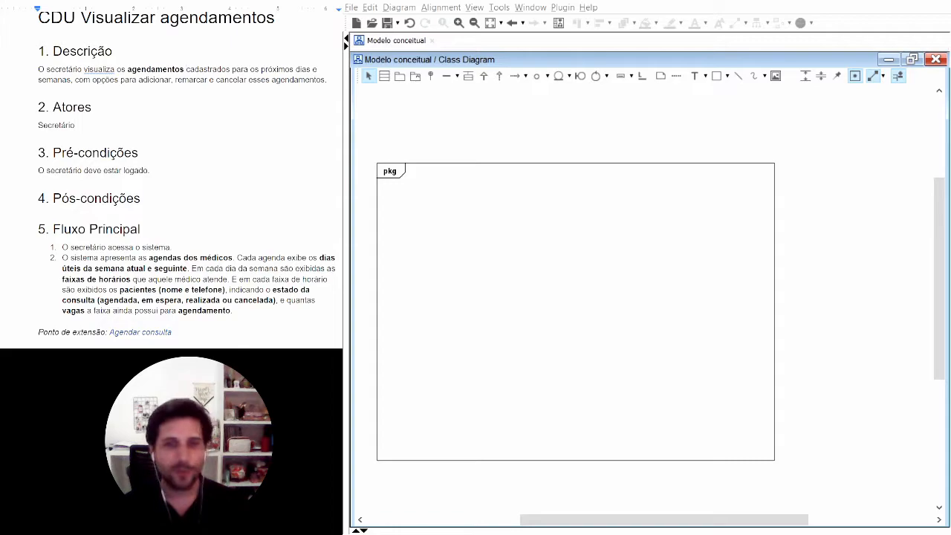
pyautogui.click(384, 76)
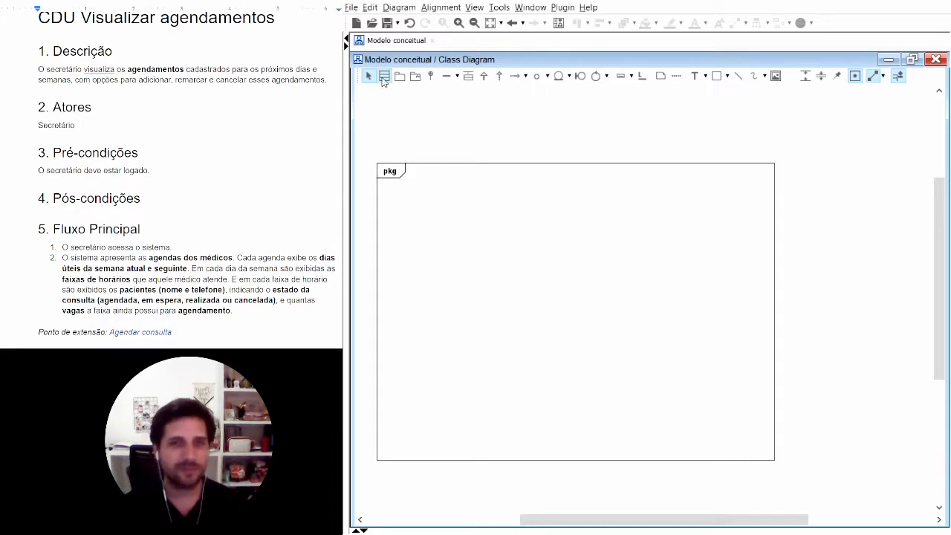
pyautogui.click(468, 215)
pyautogui.write('Agendamento')
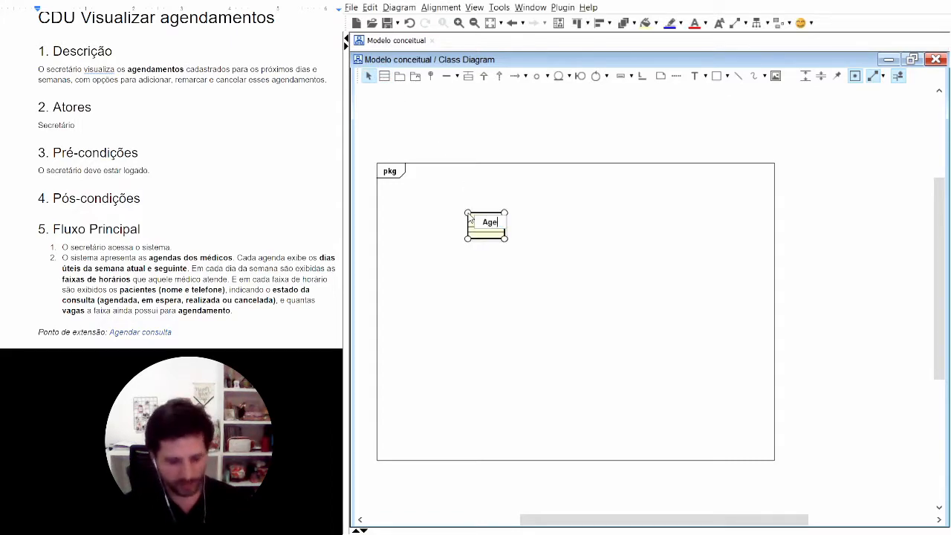
pyautogui.press('Return')
pyautogui.click(525, 296)
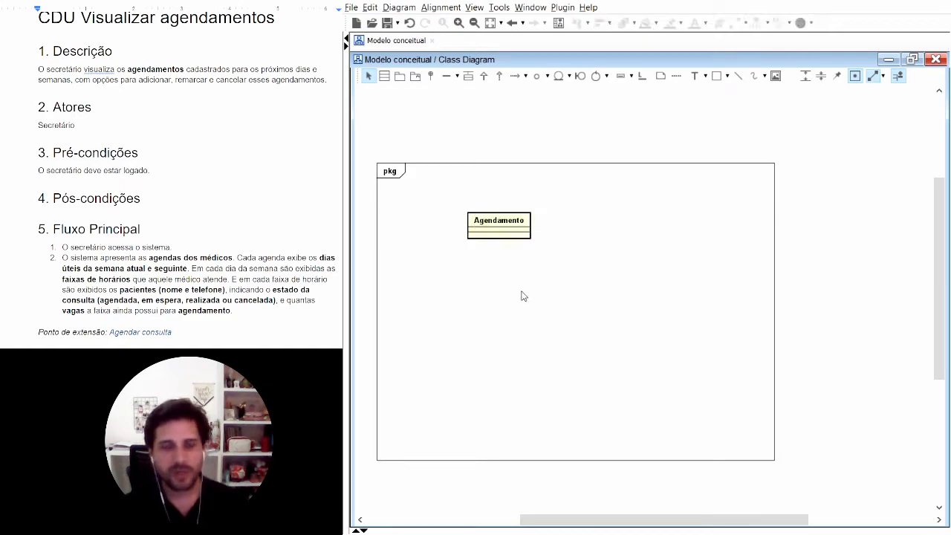
pyautogui.scroll(3, 525, 297)
pyautogui.moveTo(482, 269); pyautogui.dragTo(480, 227)
pyautogui.moveTo(482, 162); pyautogui.dragTo(465, 161)
pyautogui.click(508, 236)
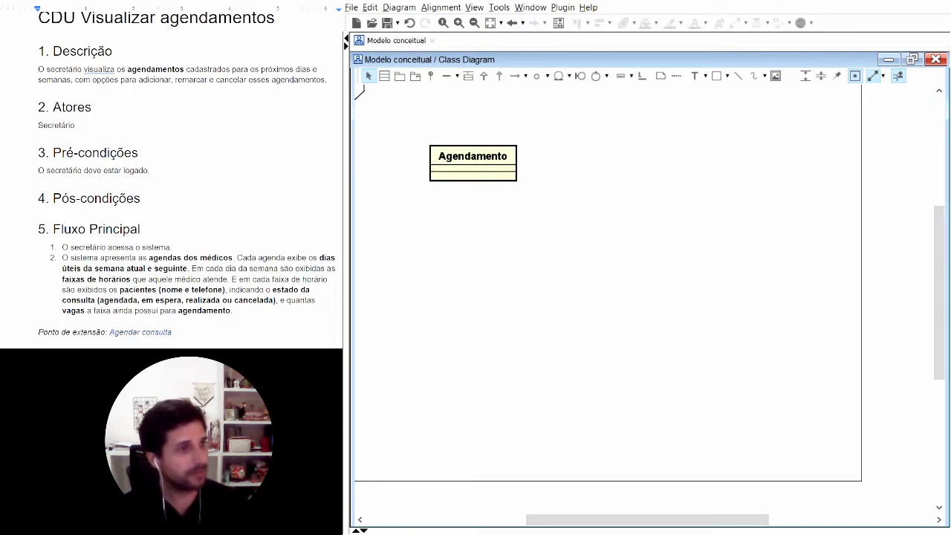
# Step: Locate the concept "agendas dos médicos" in item 2 of the Fluxo Principal of "CDU Visualizar agendamentos"
pyautogui.click(205, 80)
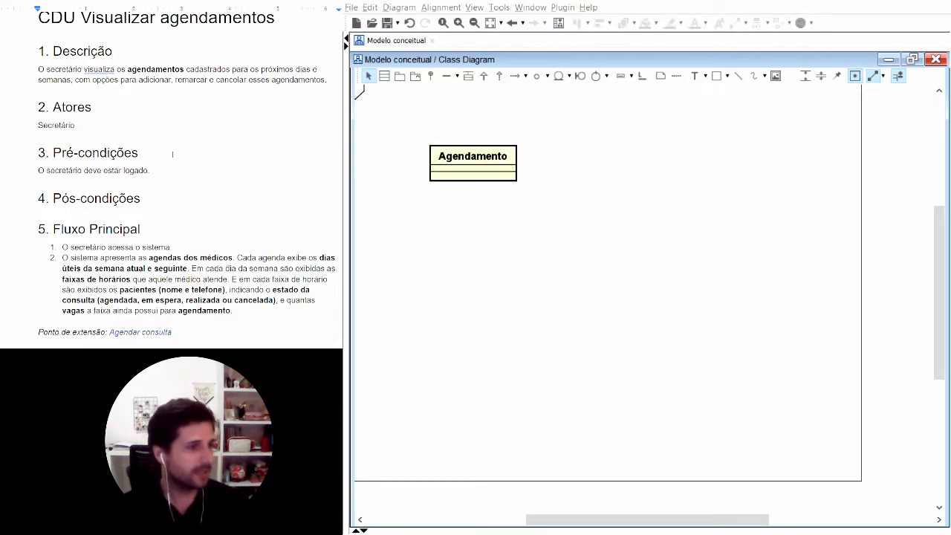
pyautogui.scroll(-3, 173, 153)
pyautogui.moveTo(148, 157); pyautogui.dragTo(234, 158)
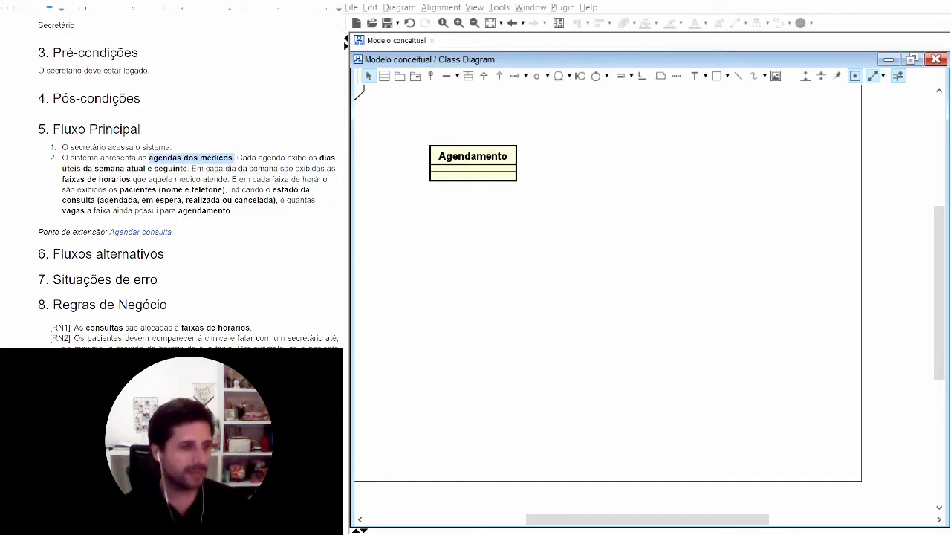
pyautogui.click(239, 158)
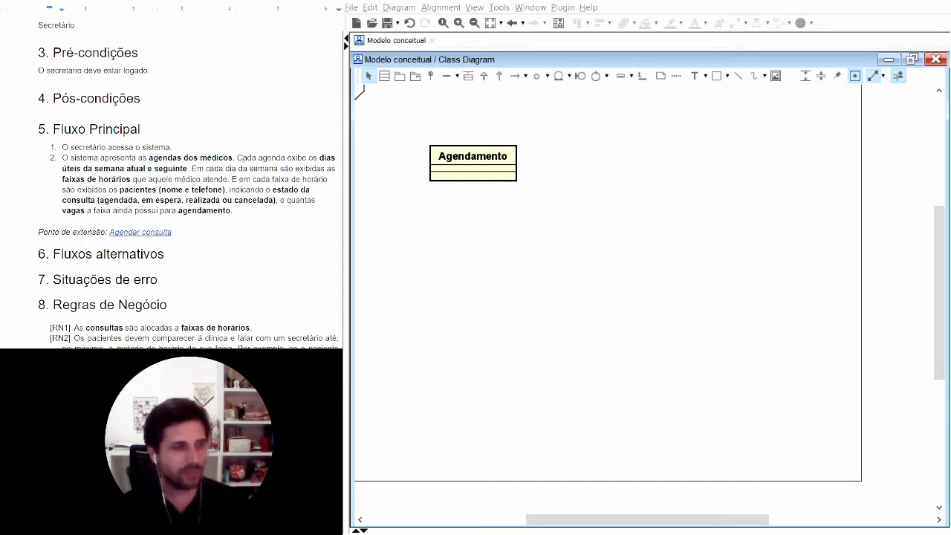
# Step: Add a class named "Agenda" to the class diagram, beside the "Agendamento" class
pyautogui.click(384, 76)
pyautogui.click(625, 186)
pyautogui.write('Agenda')
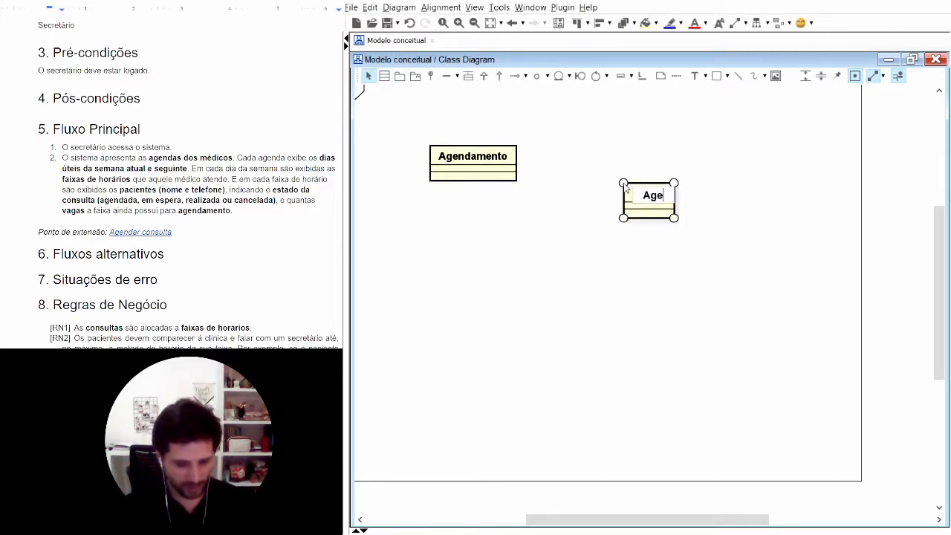
pyautogui.press('Return')
# Step: Add a class named "Medico" below the "Agenda" class
pyautogui.click(384, 76)
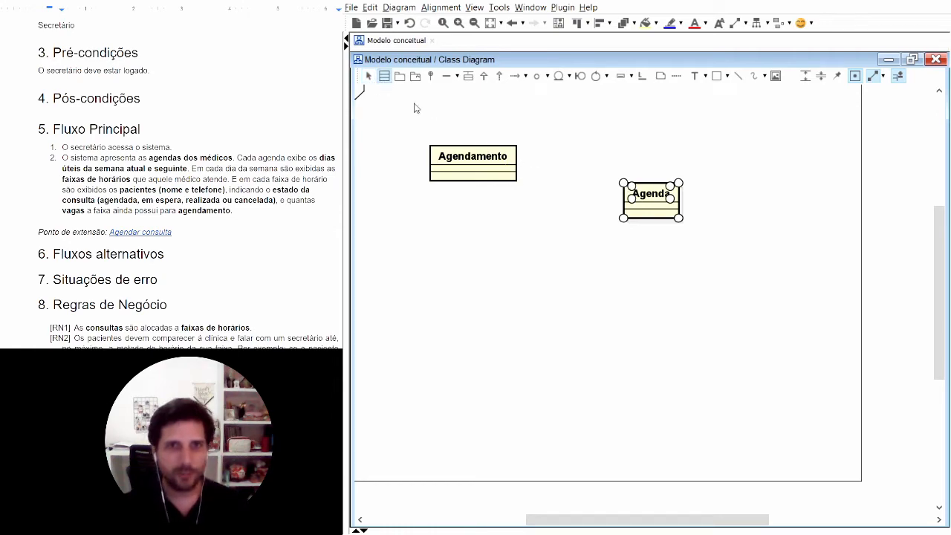
pyautogui.click(629, 286)
pyautogui.write('Medico')
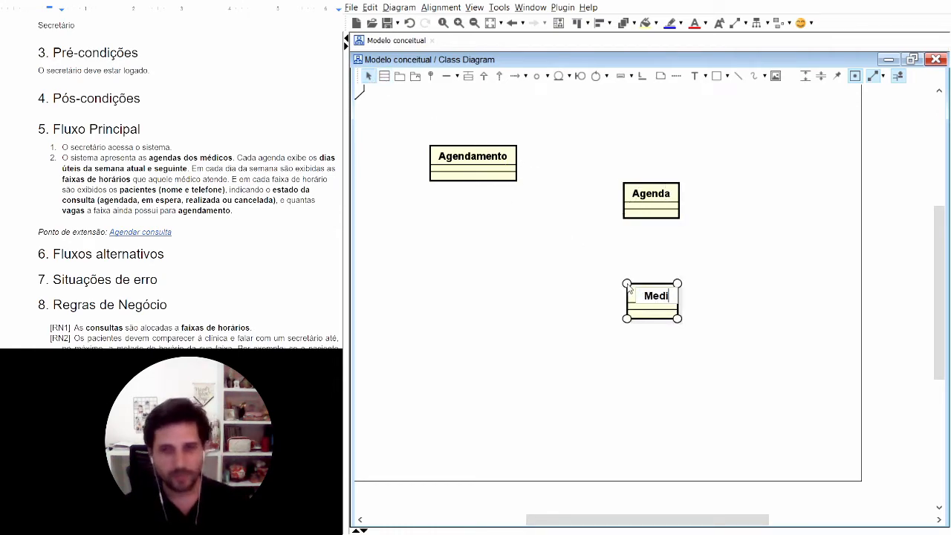
pyautogui.press('Return')
pyautogui.click(587, 254)
# Step: Move the "Agenda" class slightly up and align "Medico" vertically beneath it
pyautogui.moveTo(655, 203); pyautogui.dragTo(645, 183)
pyautogui.moveTo(654, 302); pyautogui.dragTo(643, 300)
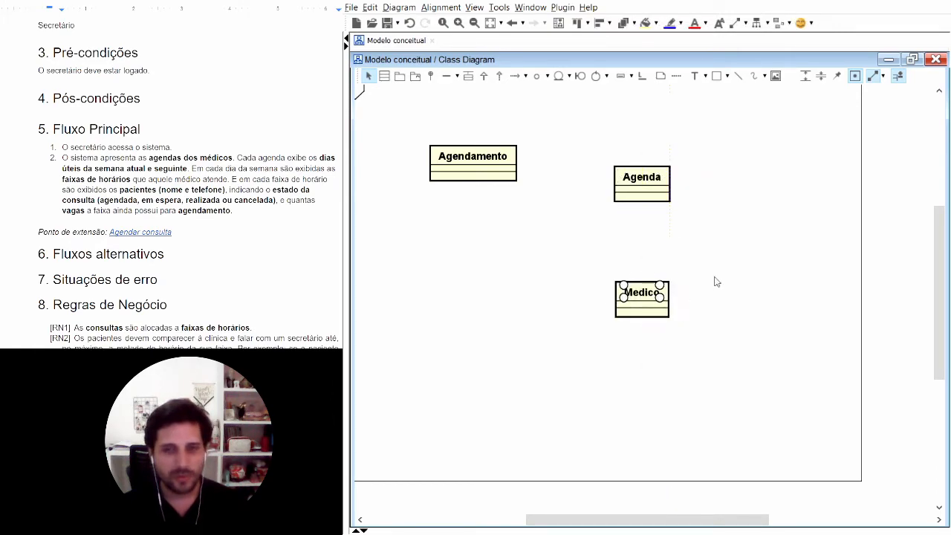
pyautogui.click(703, 284)
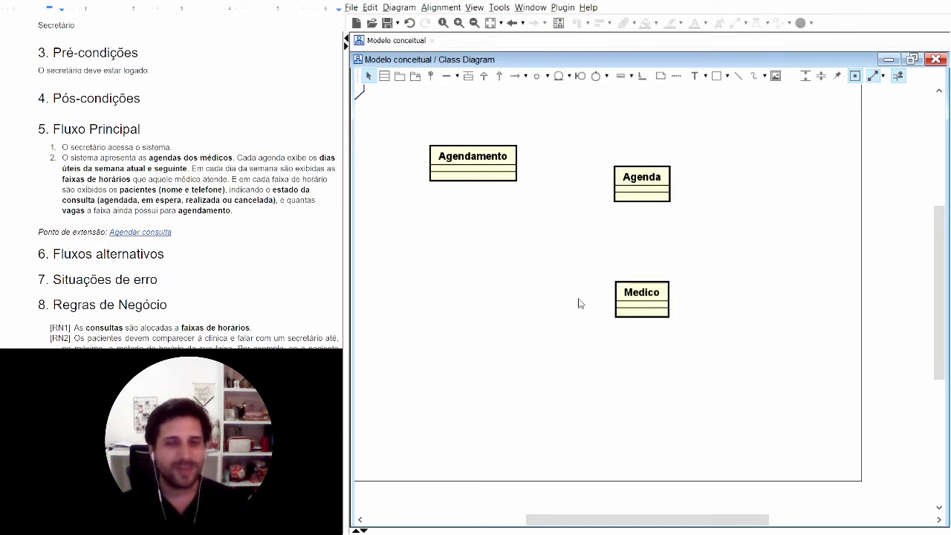
# Step: Draw an association between the "Agenda" and "Medico" classes
pyautogui.click(447, 76)
pyautogui.moveTo(637, 181); pyautogui.dragTo(642, 296)
pyautogui.click(789, 232)
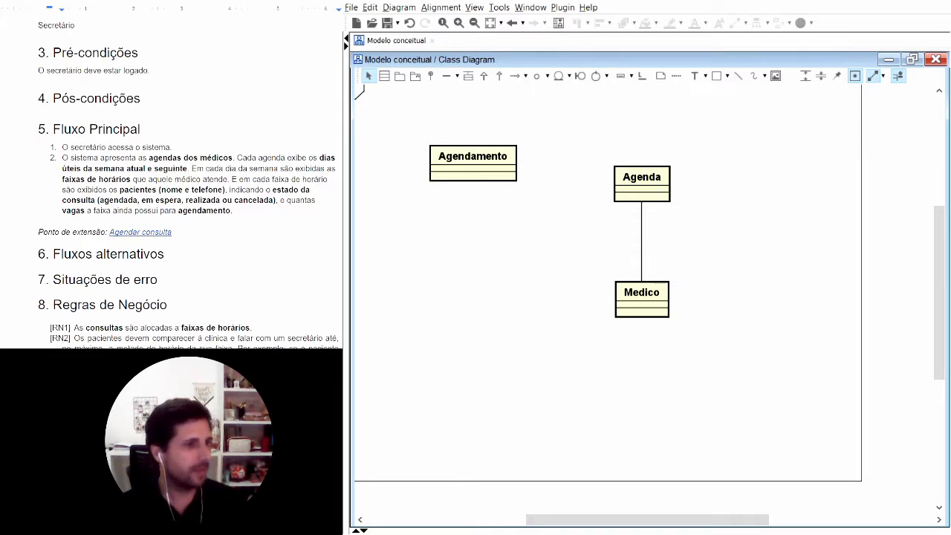
pyautogui.click(238, 157)
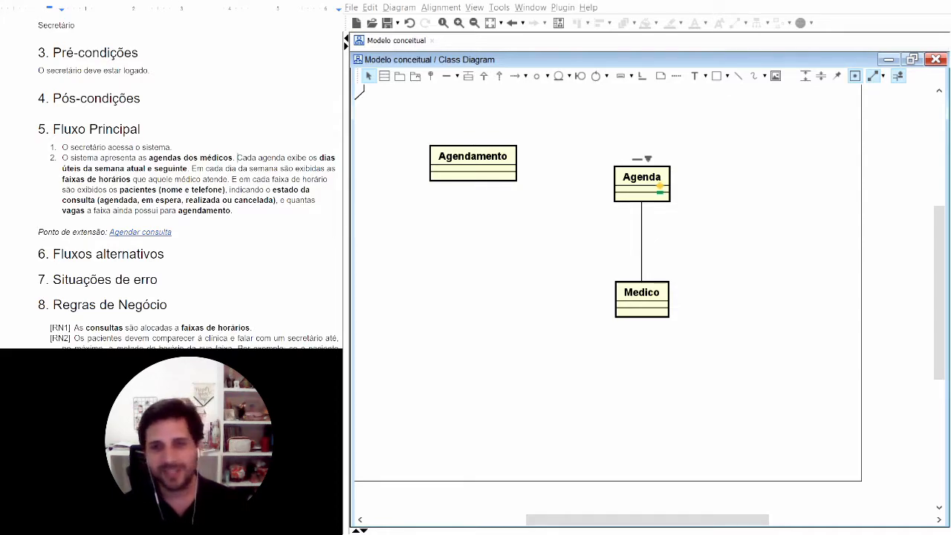
pyautogui.click(652, 180)
pyautogui.click(728, 181)
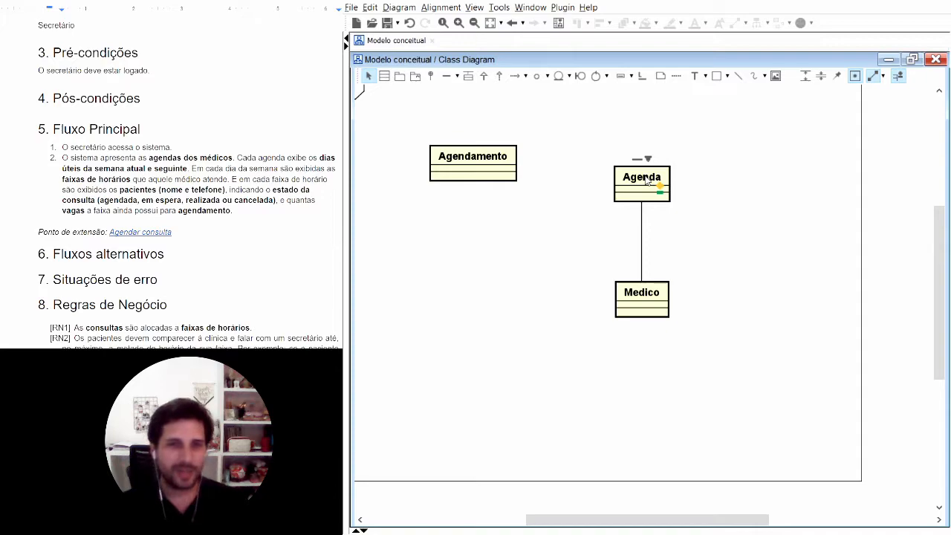
# Step: Shift the "Agendamento" class slightly away from "Agenda" and add a class named "Consulta" below it
pyautogui.moveTo(476, 164); pyautogui.dragTo(454, 164)
pyautogui.click(385, 77)
pyautogui.click(397, 244)
pyautogui.write('Consulta')
pyautogui.press('Return')
pyautogui.click(479, 318)
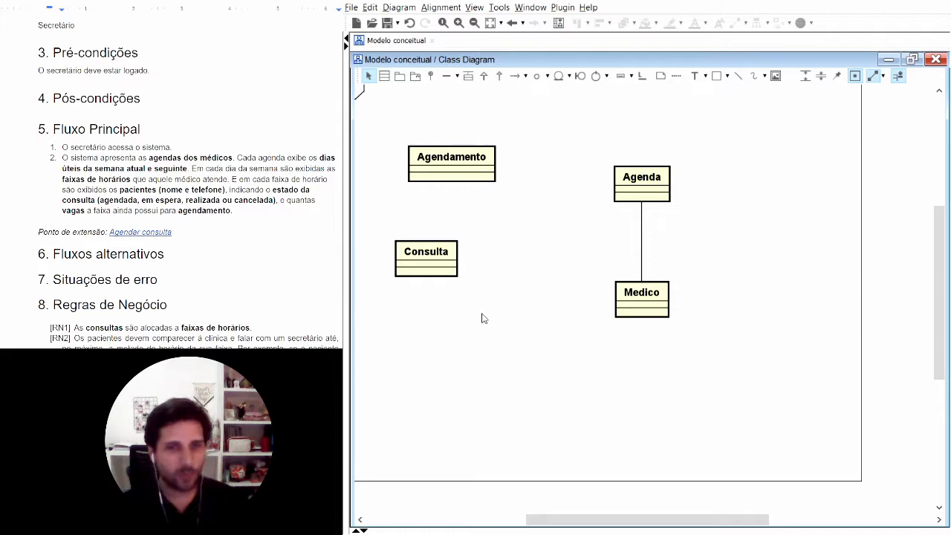
# Step: Align the "Consulta" and "Agendamento" classes vertically and widen the gap between them
pyautogui.moveTo(425, 257); pyautogui.dragTo(455, 255)
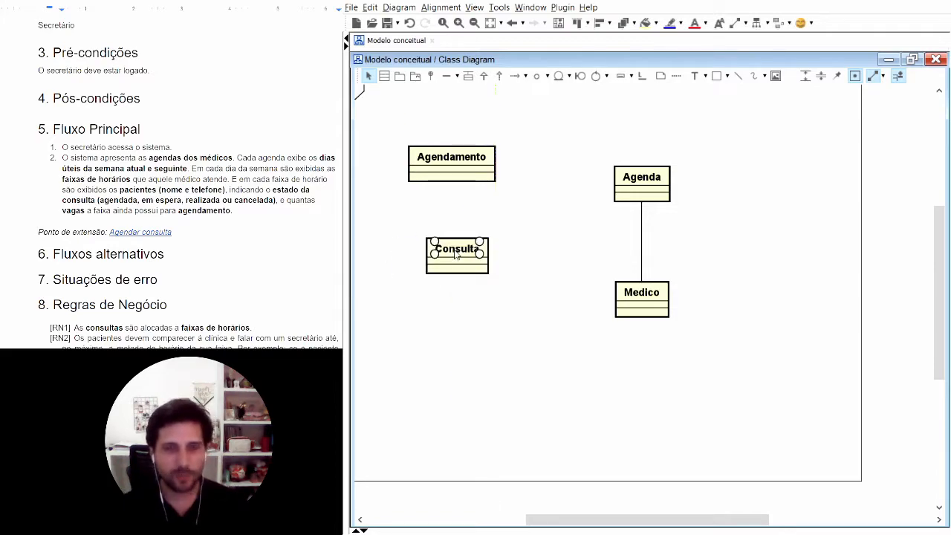
pyautogui.click(446, 153)
pyautogui.moveTo(446, 153); pyautogui.dragTo(452, 152)
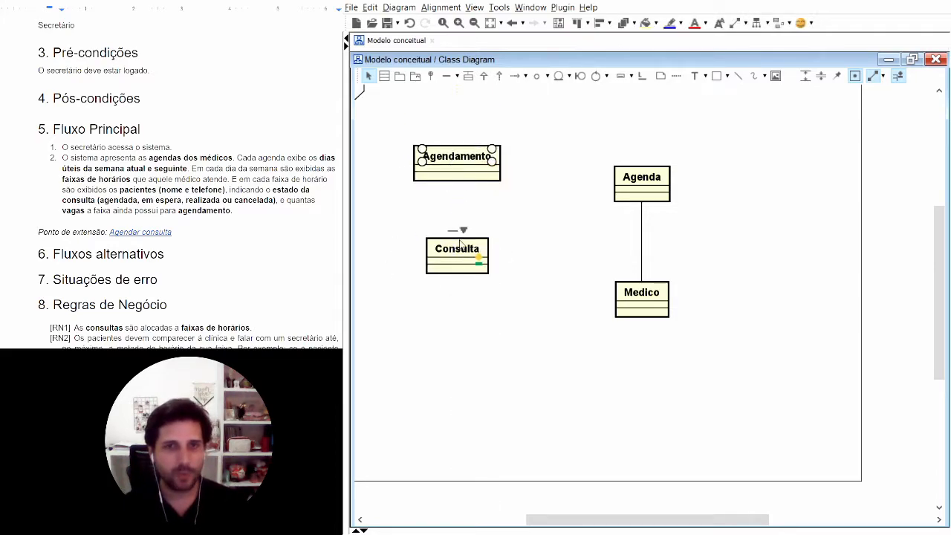
pyautogui.click(475, 351)
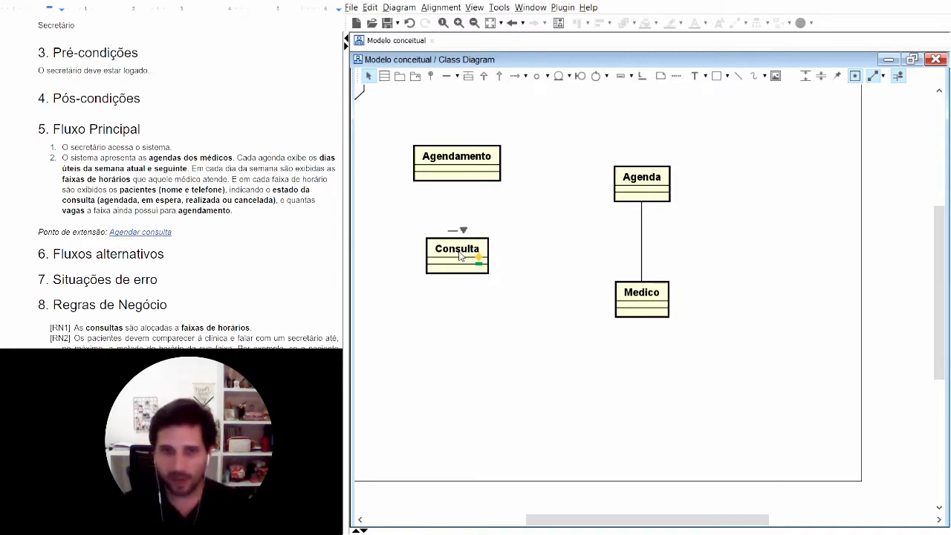
pyautogui.moveTo(460, 256); pyautogui.dragTo(460, 312)
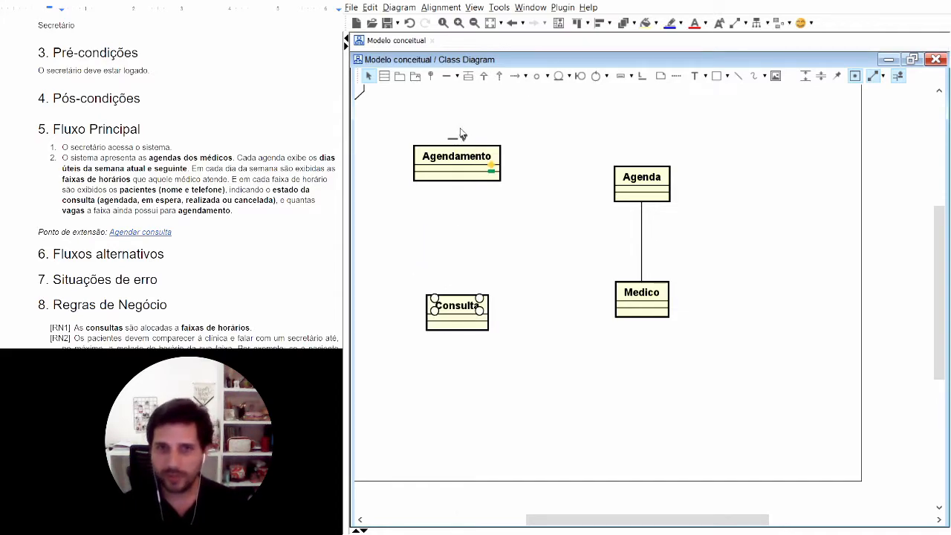
pyautogui.click(497, 248)
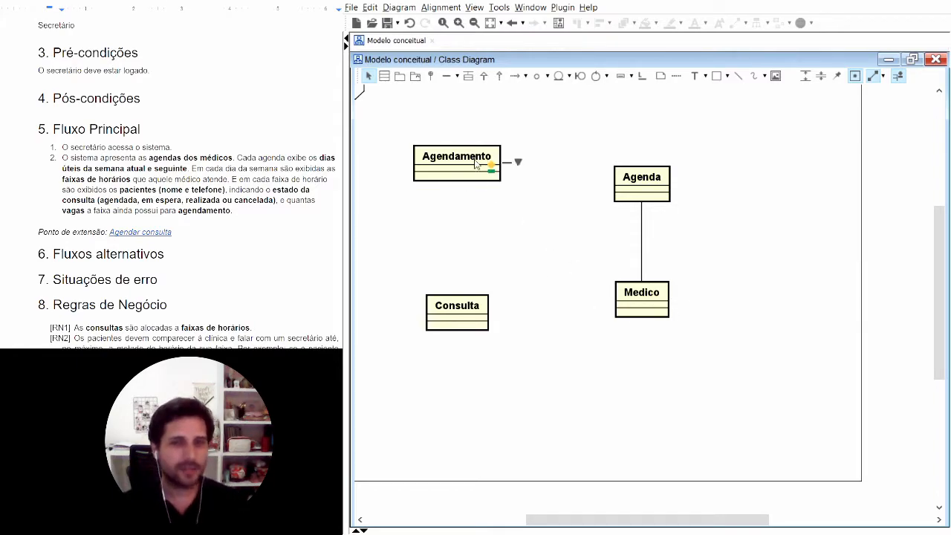
pyautogui.moveTo(460, 158); pyautogui.dragTo(460, 151)
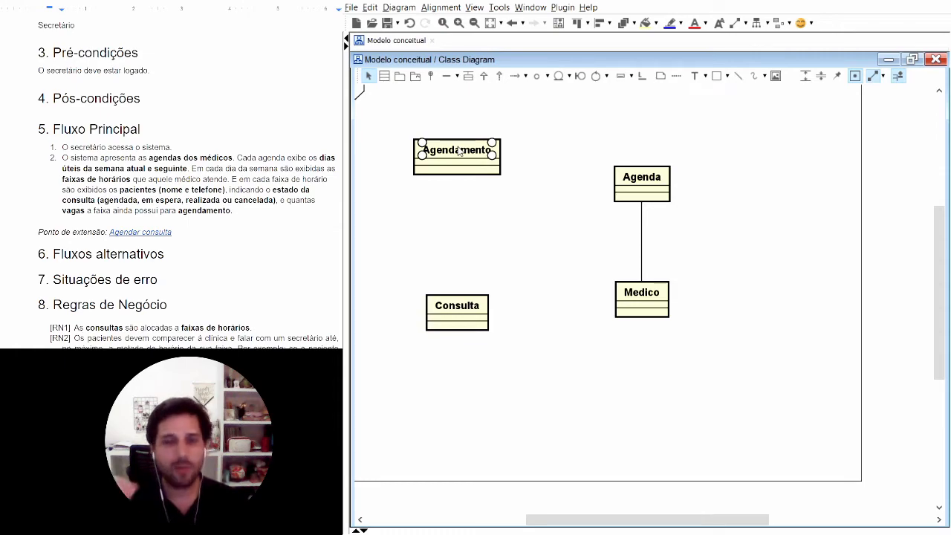
pyautogui.click(490, 207)
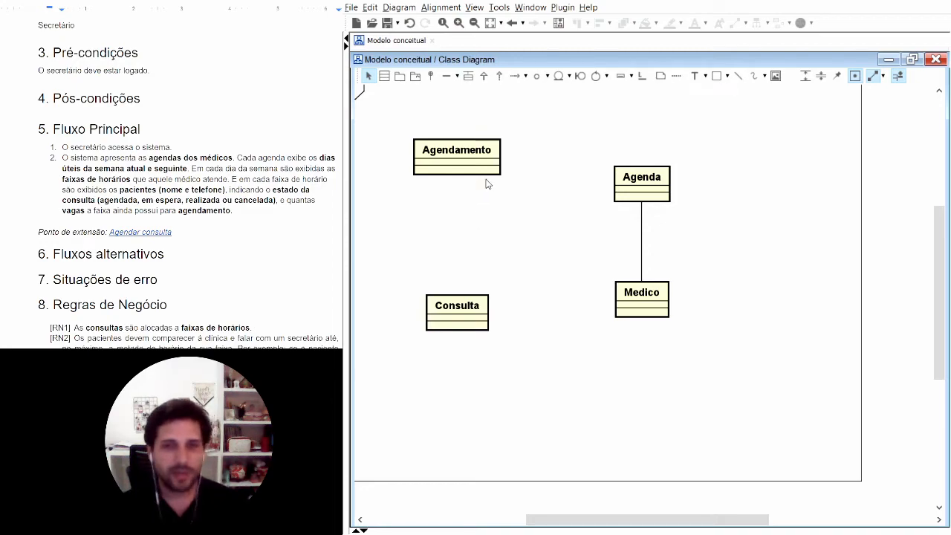
# Step: Add an attribute named "dia" to the "Agendamento" class, keeping the default type int
pyautogui.click(492, 160)
pyautogui.click(459, 171)
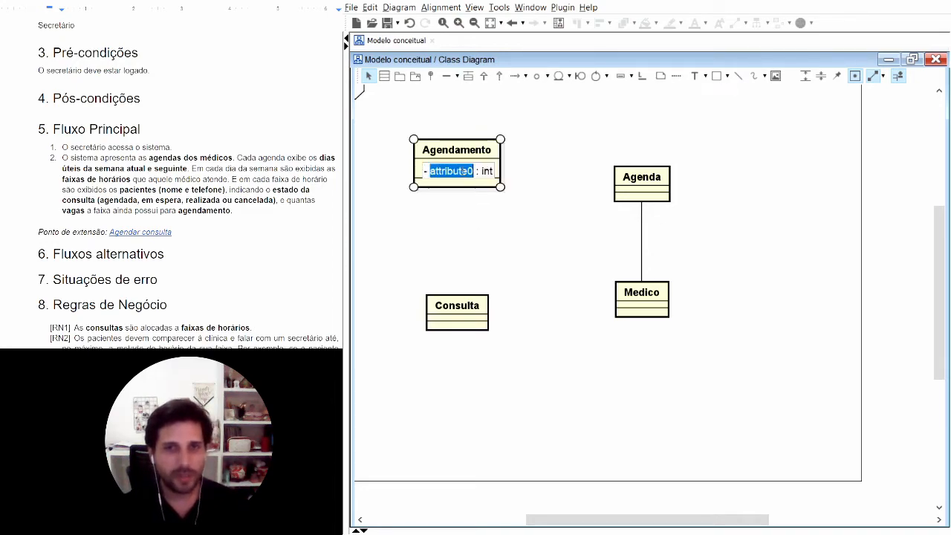
pyautogui.doubleClick(455, 171)
pyautogui.write('dia')
pyautogui.click(483, 222)
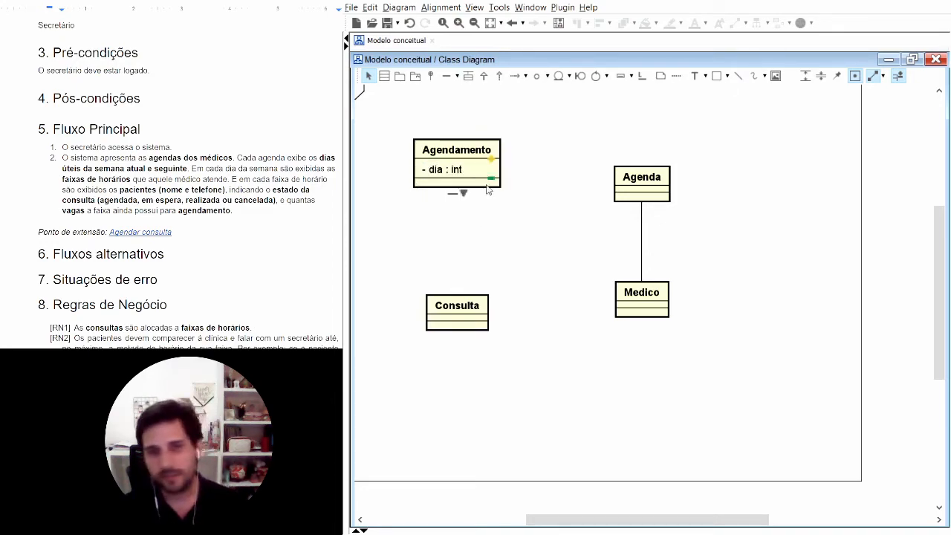
# Step: Add a second attribute named "hora" to the "Agendamento" class, keeping the default type int
pyautogui.click(493, 167)
pyautogui.moveTo(429, 184); pyautogui.dragTo(446, 184)
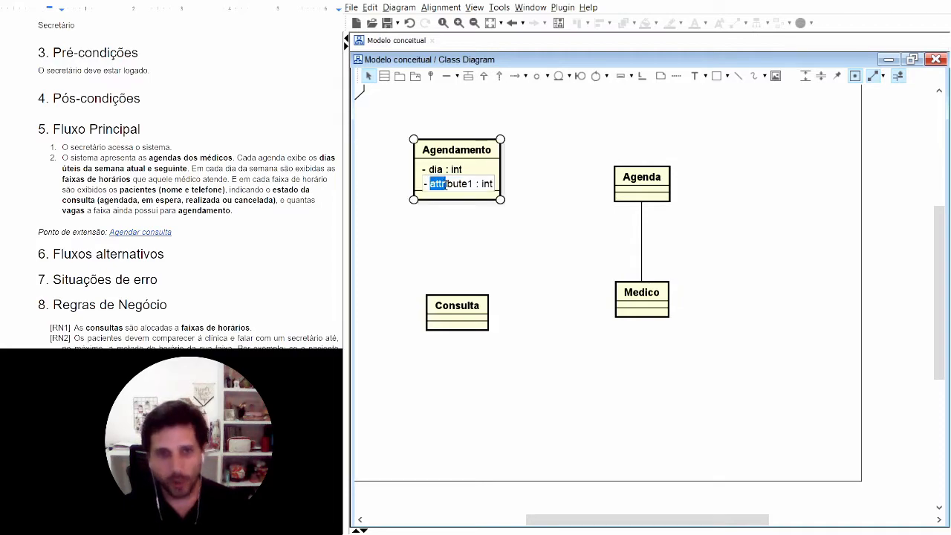
pyautogui.click(448, 185)
pyautogui.doubleClick(447, 185)
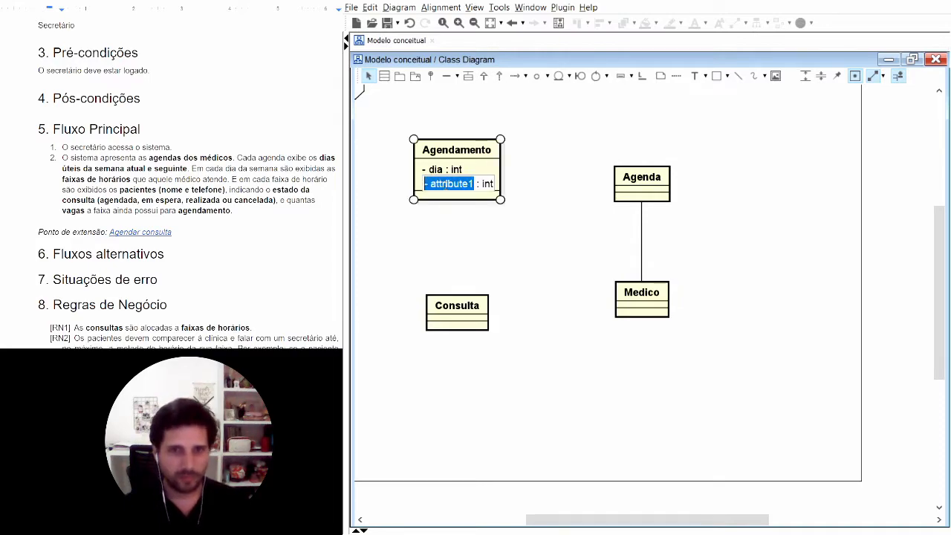
pyautogui.doubleClick(447, 185)
pyautogui.write('hora')
# Step: Rename the "dia" attribute of the "Agendamento" class to "data"
pyautogui.click(446, 171)
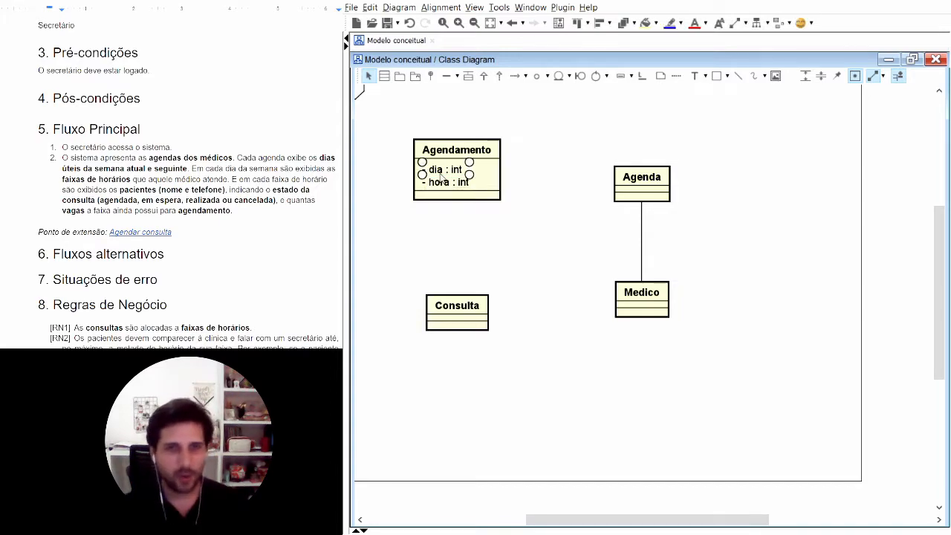
pyautogui.click(445, 171)
pyautogui.click(446, 172)
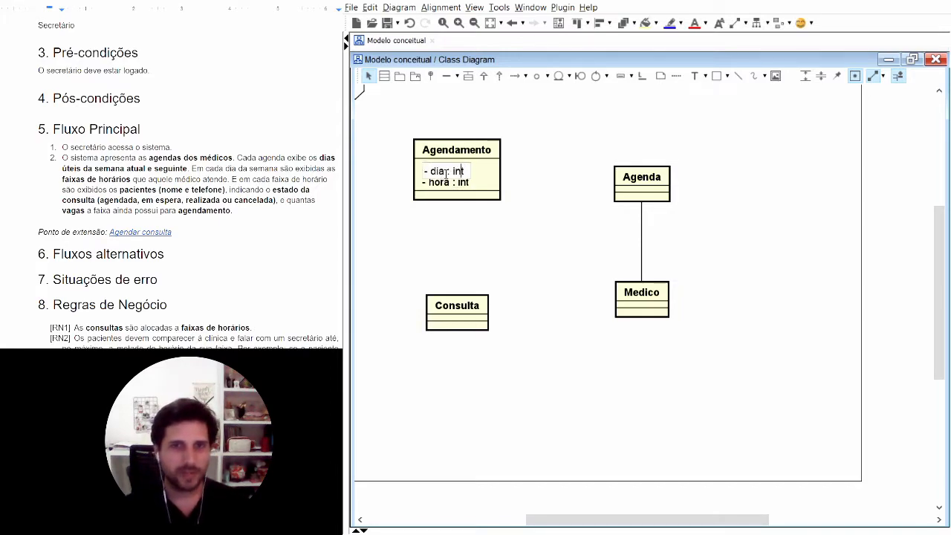
pyautogui.press('BackSpace')
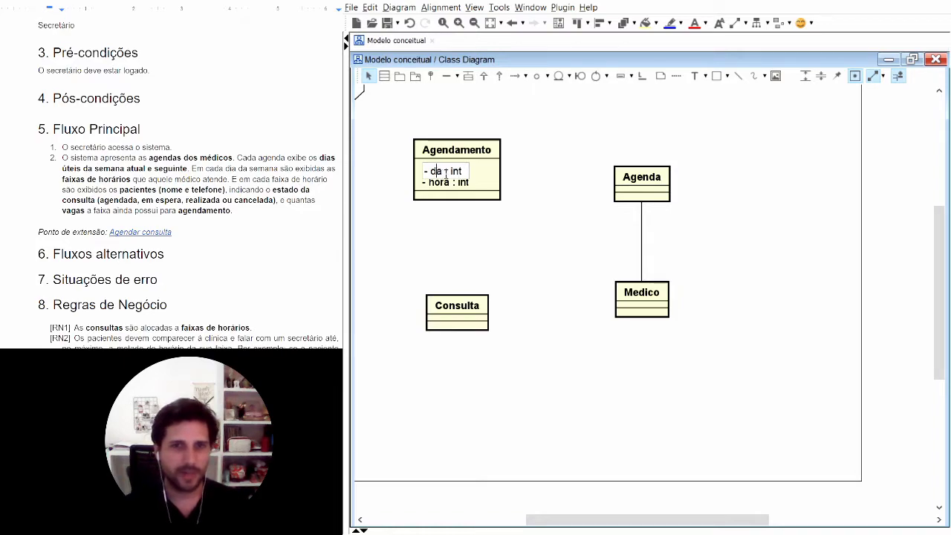
pyautogui.write('ta')
pyautogui.click(504, 233)
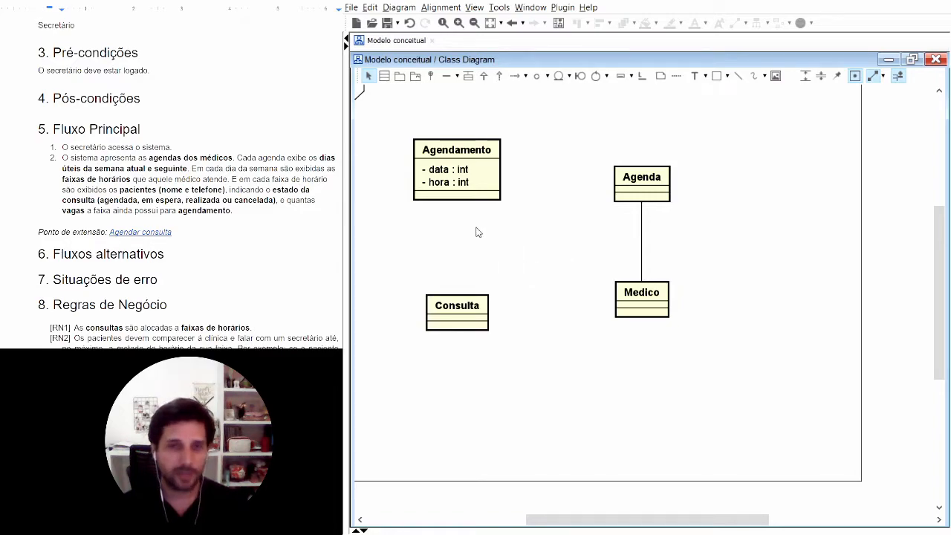
pyautogui.click(452, 152)
pyautogui.click(446, 171)
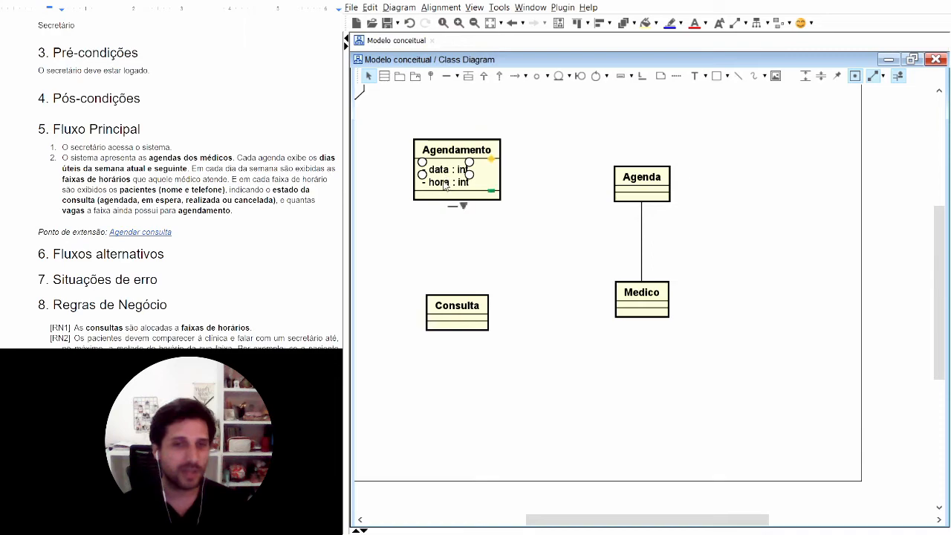
pyautogui.click(529, 260)
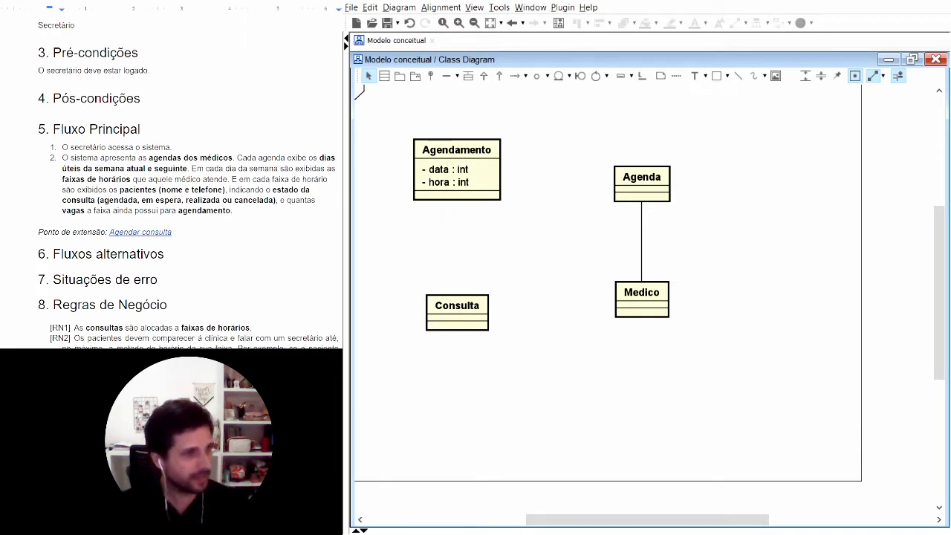
# Step: Add a class named "FaixaHorario" below "Consulta" and "Medico", based on the concept "faixas de horários" in item 2 of the Fluxo Principal
pyautogui.click(133, 179)
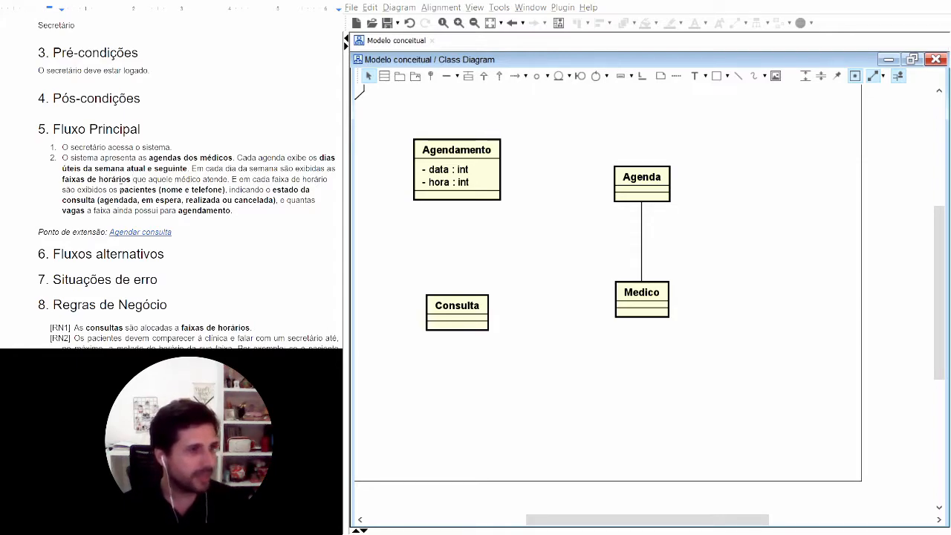
pyautogui.moveTo(131, 179); pyautogui.dragTo(63, 179)
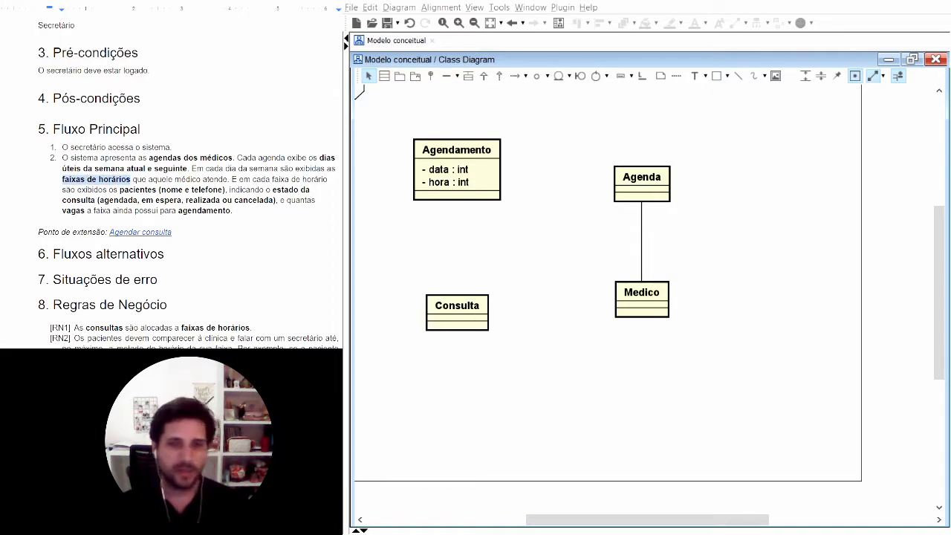
pyautogui.click(534, 317)
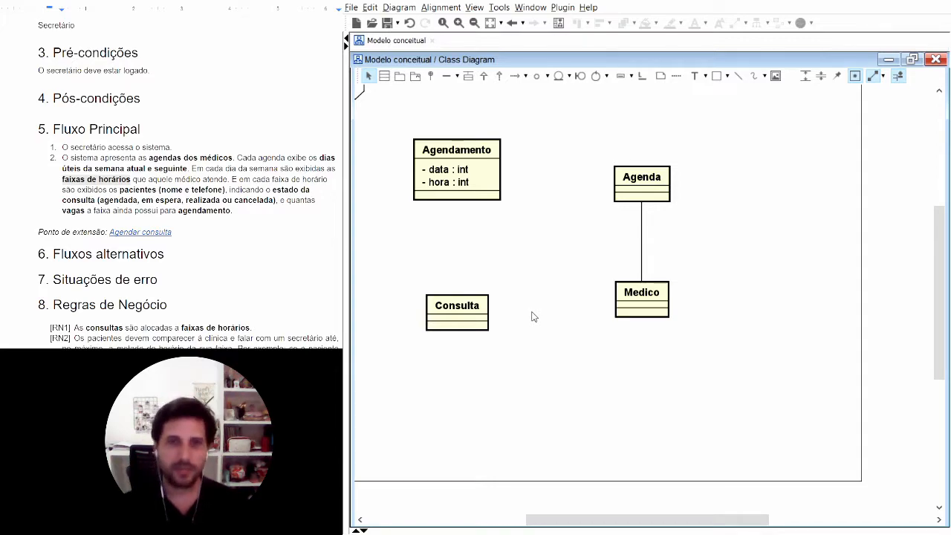
pyautogui.click(384, 76)
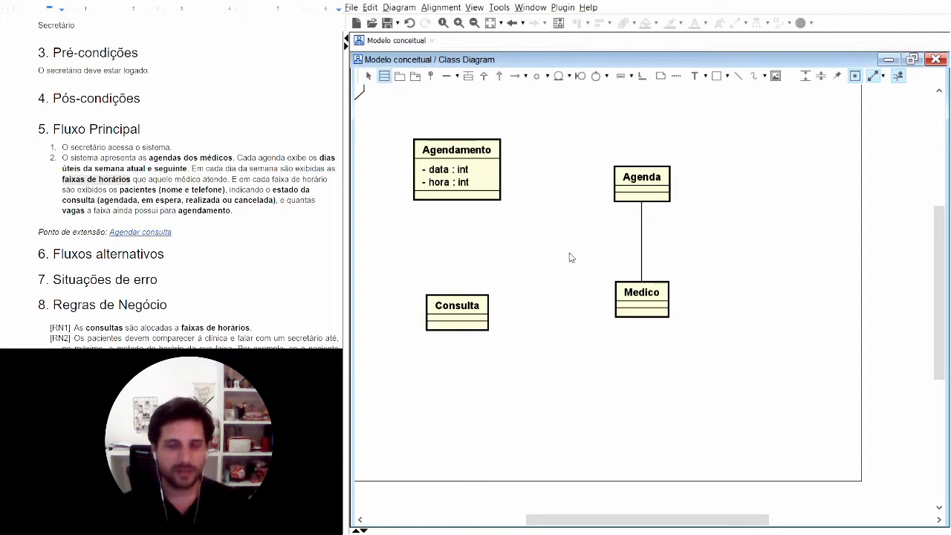
pyautogui.click(542, 372)
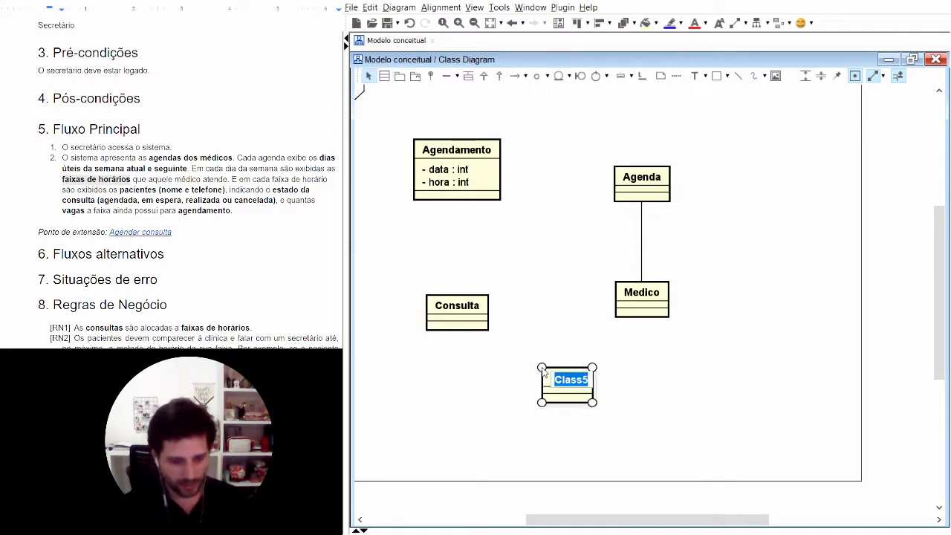
pyautogui.write('FaixaHorario')
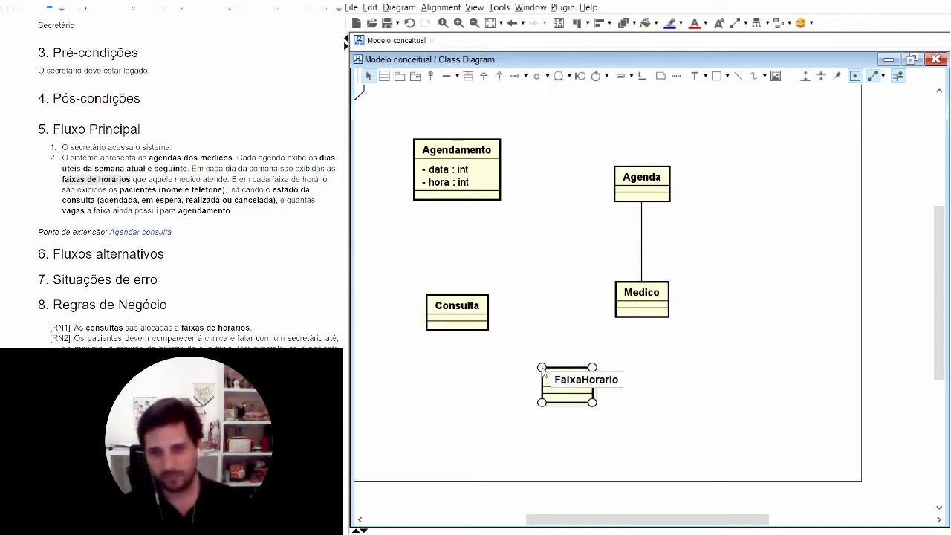
pyautogui.click(664, 418)
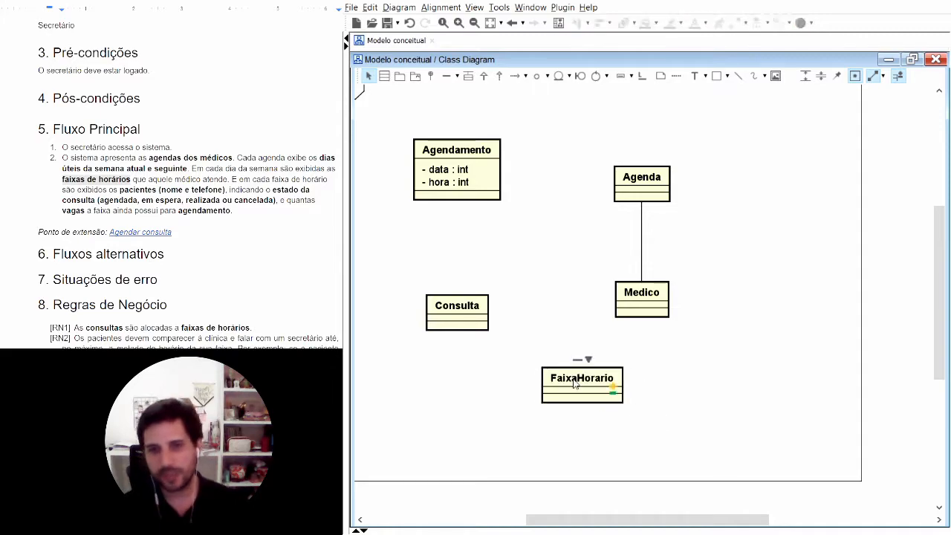
pyautogui.click(654, 403)
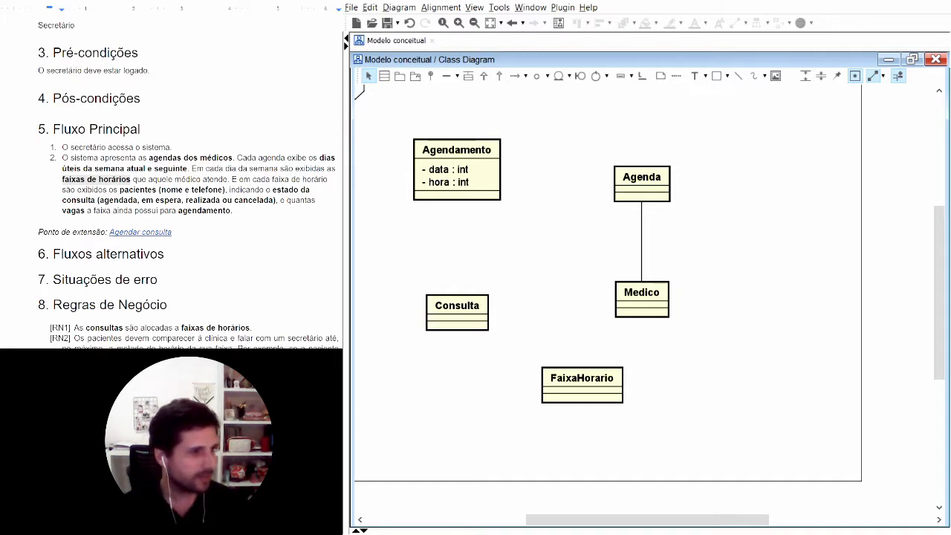
pyautogui.click(205, 184)
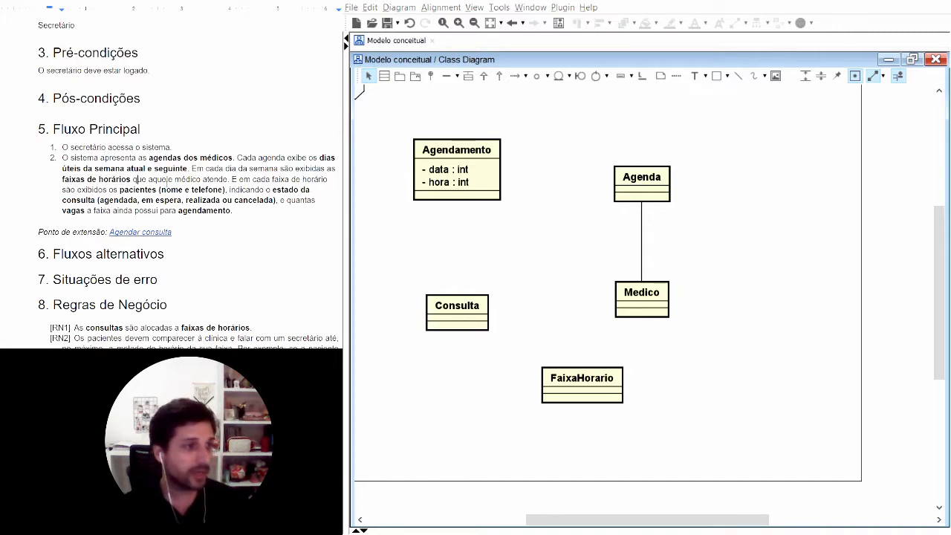
# Step: Associate the "FaixaHorario" class with "Medico" and "Agenda", and place it to the right of both classes
pyautogui.moveTo(613, 387)
pyautogui.moveTo(578, 386); pyautogui.dragTo(649, 298)
pyautogui.moveTo(758, 251)
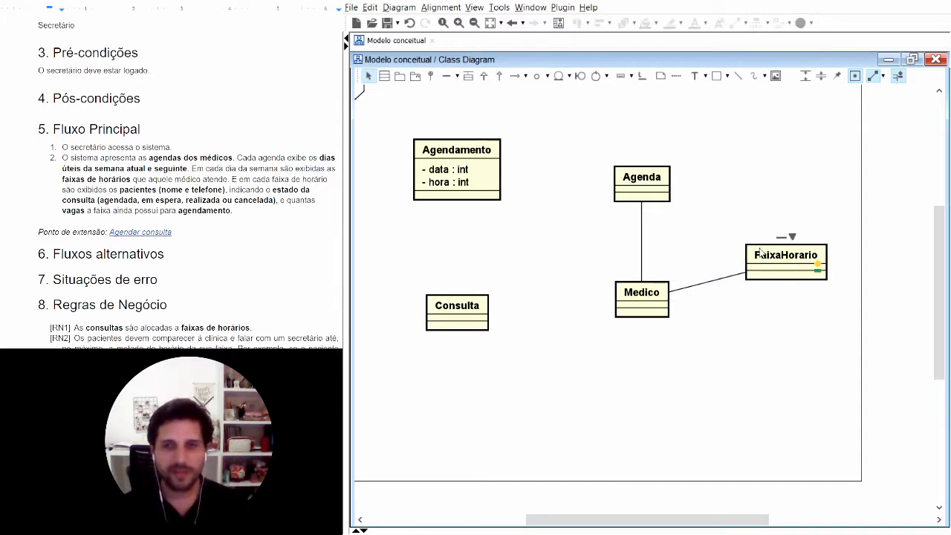
pyautogui.moveTo(782, 238); pyautogui.dragTo(673, 200)
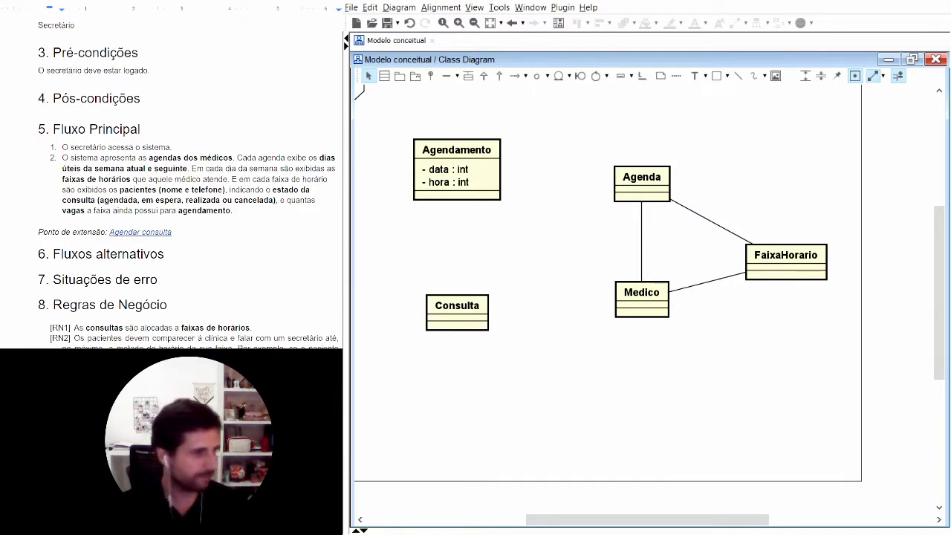
# Step: Add a class named "Paciente" below "Consulta" and "Medico", based on the concept "pacientes (nome e telefone)" in item 2 of the Fluxo Principal
pyautogui.click(233, 179)
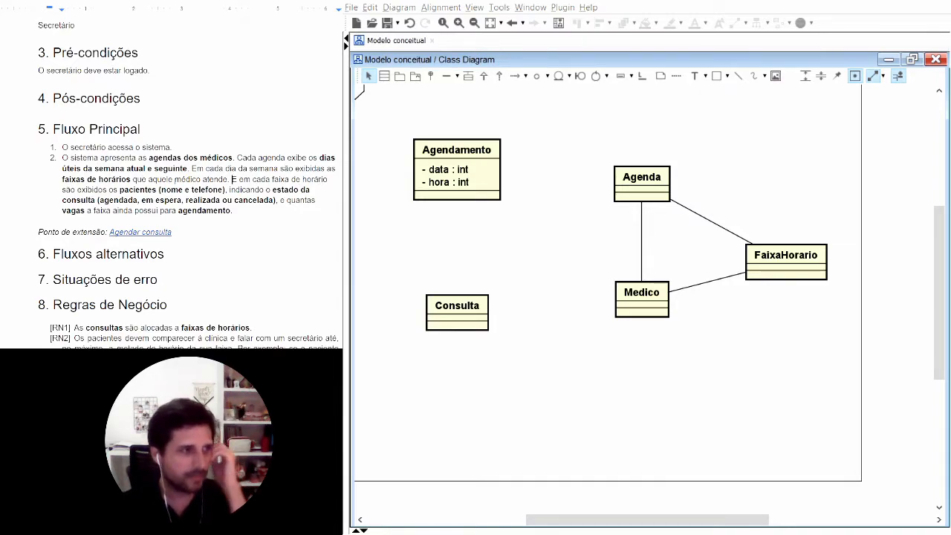
pyautogui.moveTo(120, 190); pyautogui.dragTo(227, 190)
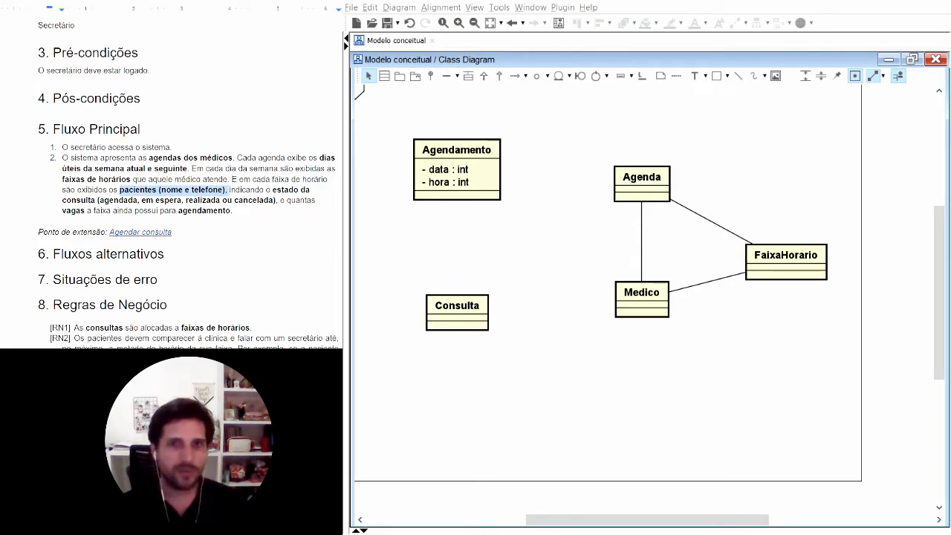
pyautogui.click(485, 376)
pyautogui.click(384, 76)
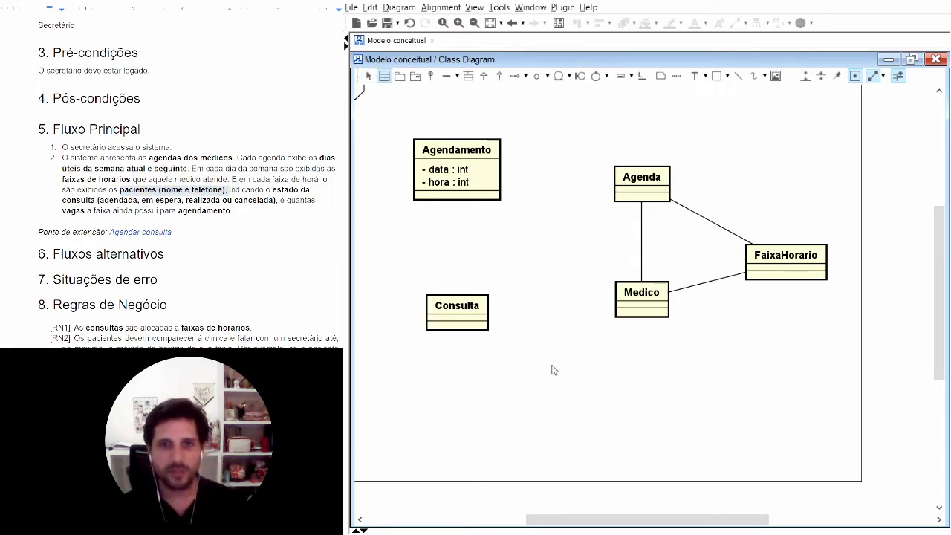
pyautogui.click(541, 395)
pyautogui.write('Paciente')
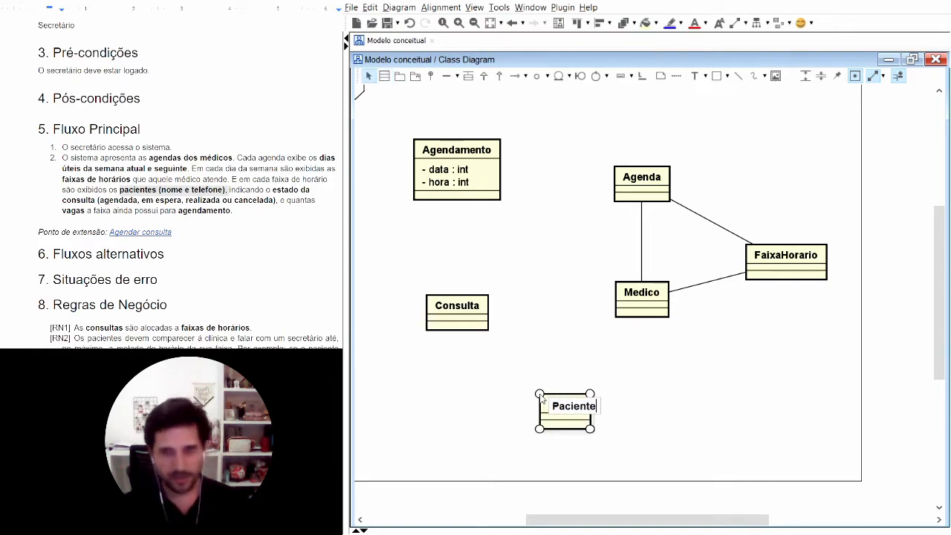
pyautogui.click(644, 390)
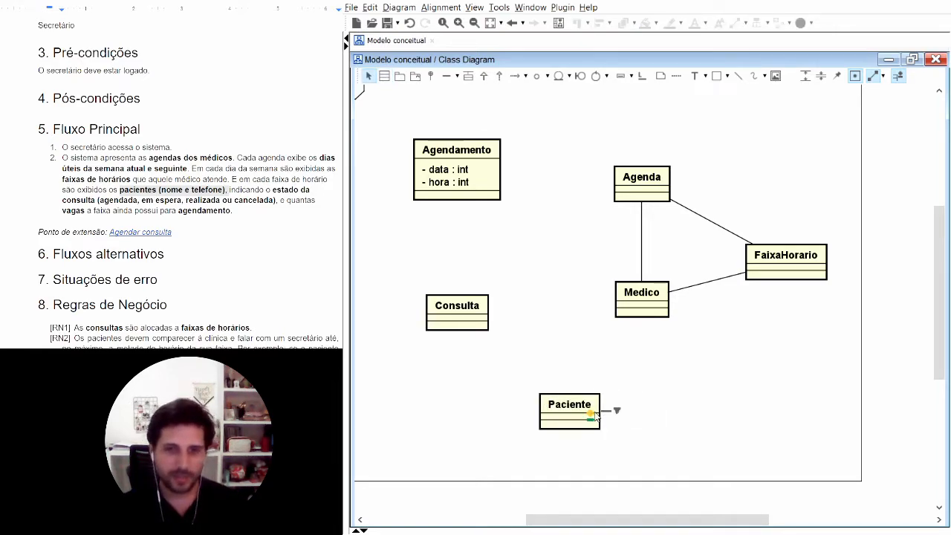
# Step: Add an attribute named "nome" to the "Paciente" class, keeping the default type int
pyautogui.click(591, 414)
pyautogui.write('n : int')
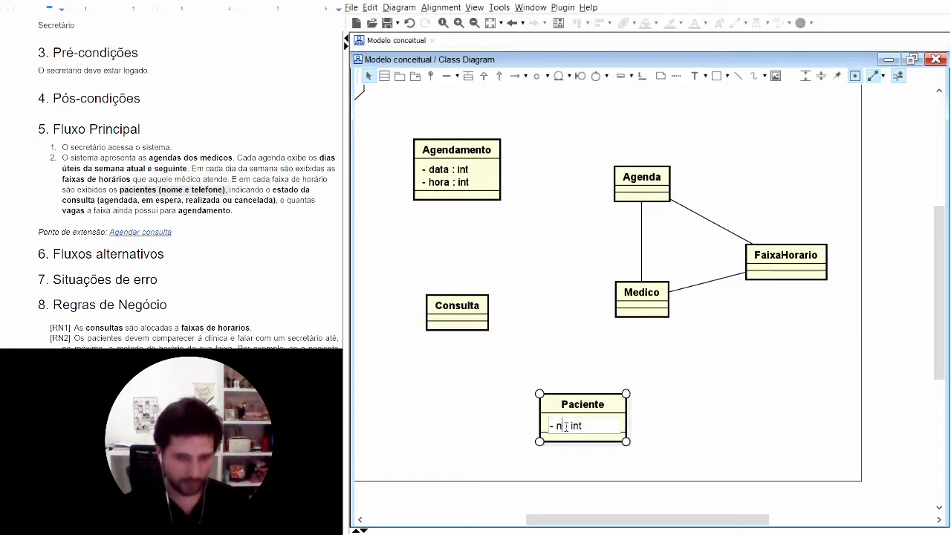
pyautogui.write('ome')
pyautogui.press('Return')
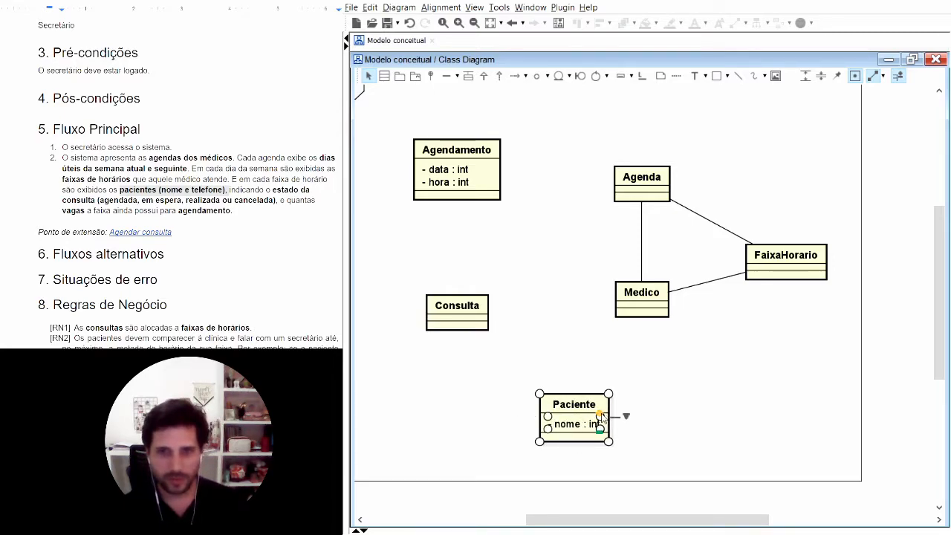
# Step: Add a second attribute named "telefone" to the "Paciente" class, keeping the default type int
pyautogui.click(600, 417)
pyautogui.write('telefonre')
pyautogui.press('BackSpace')
pyautogui.press('BackSpace')
pyautogui.write('e : int')
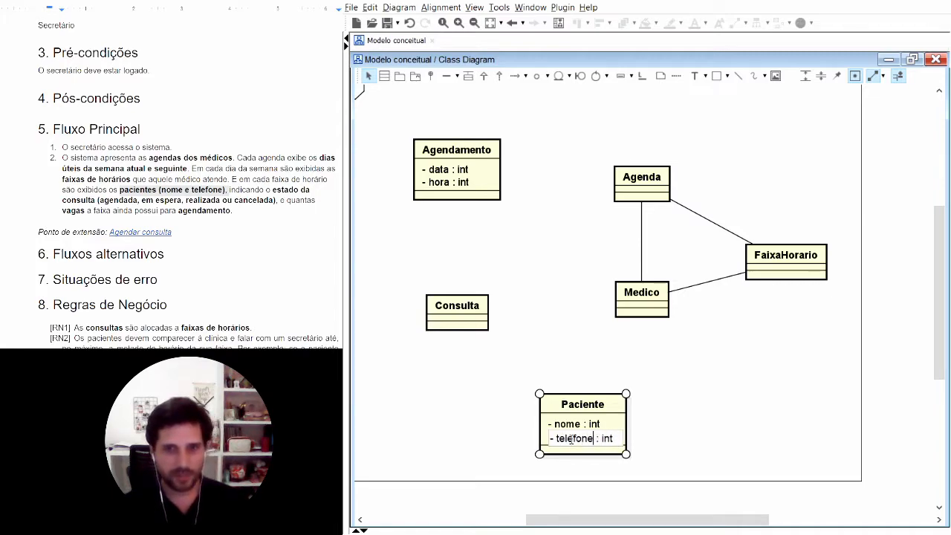
pyautogui.press('Return')
pyautogui.click(697, 378)
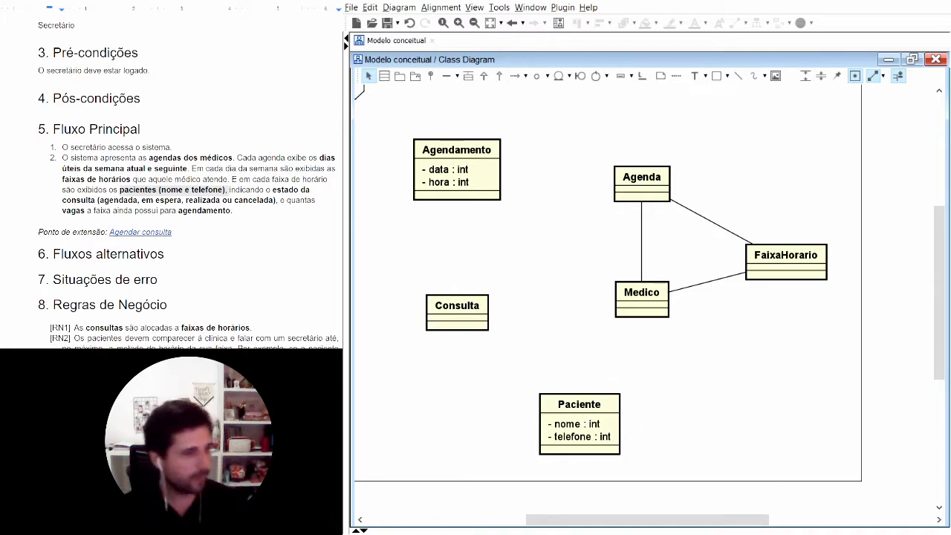
# Step: Highlight the states "(agendada, em espera, realizada ou cancelada)" in item 2 and move the "Consulta" class up level with "Medico"
pyautogui.click(250, 190)
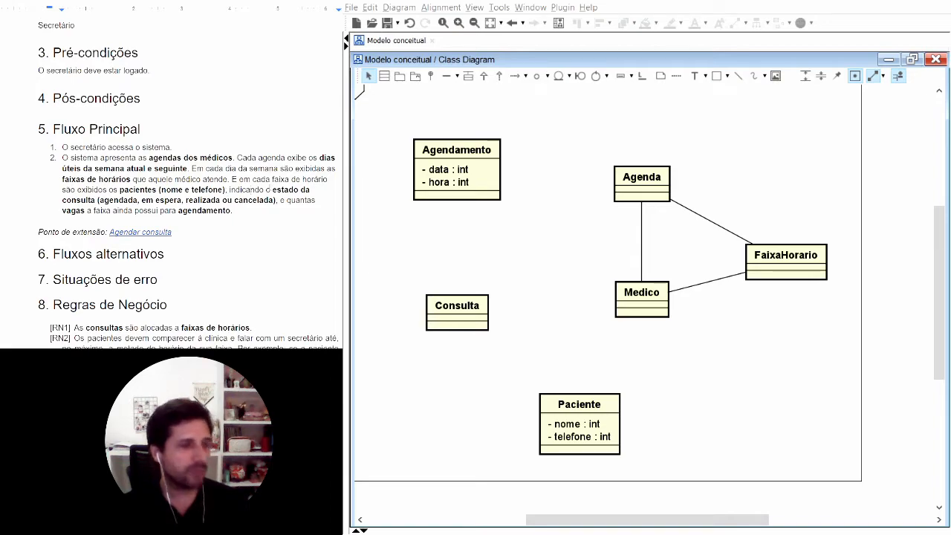
pyautogui.moveTo(97, 199); pyautogui.dragTo(276, 200)
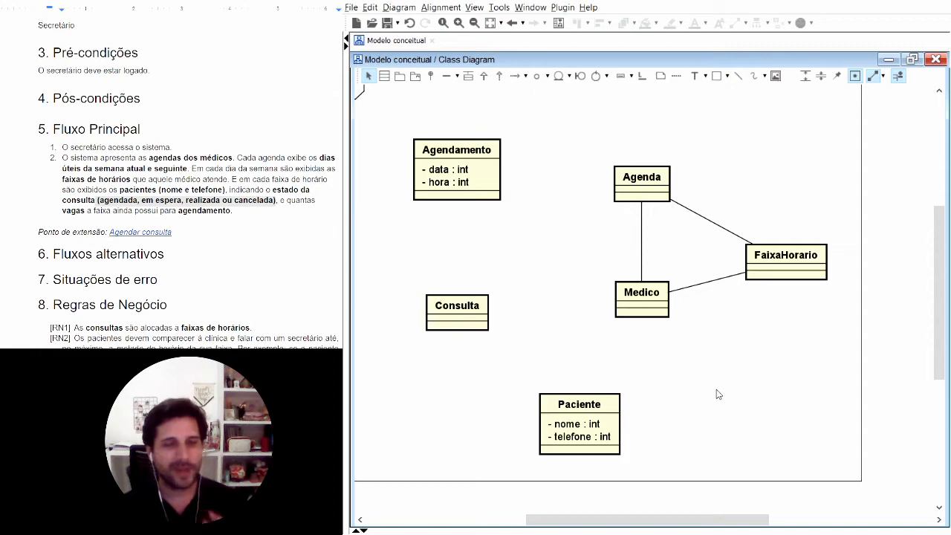
pyautogui.moveTo(490, 325)
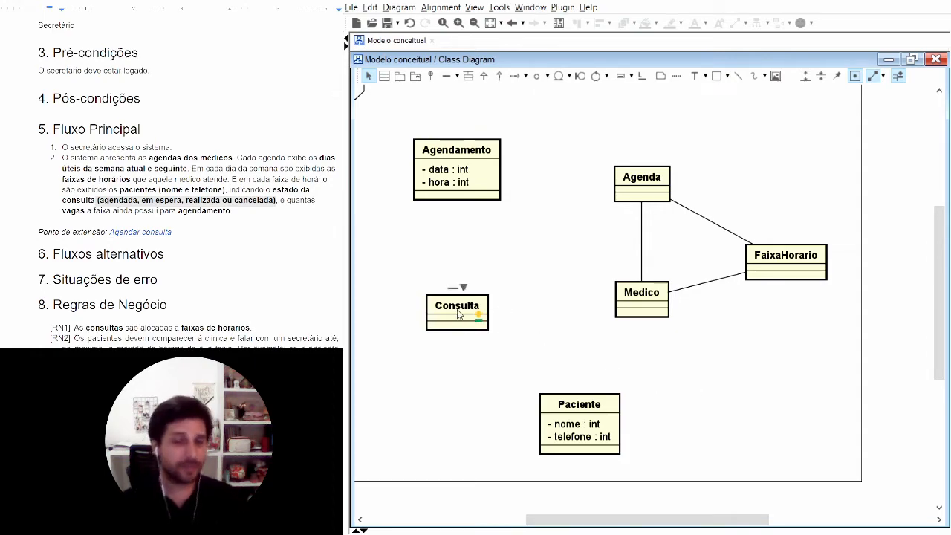
pyautogui.moveTo(451, 310); pyautogui.dragTo(451, 296)
pyautogui.click(507, 278)
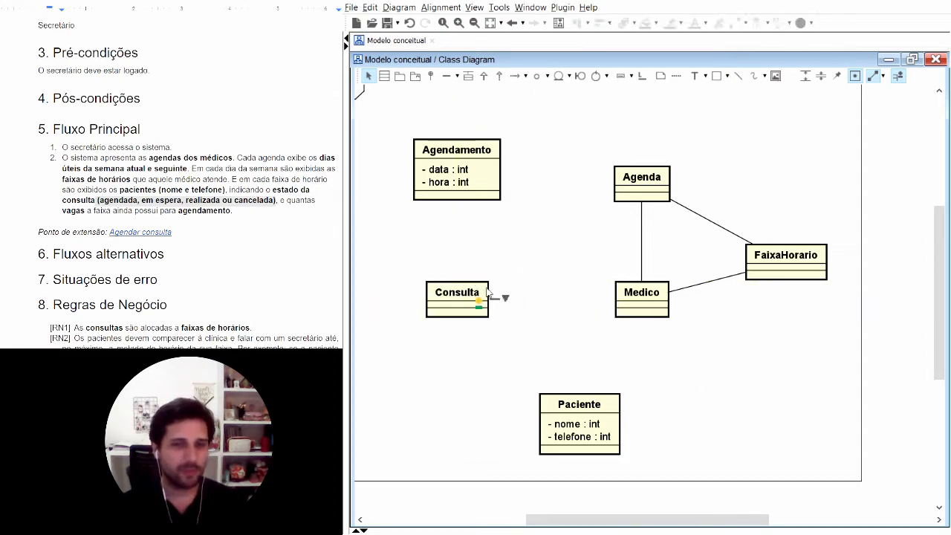
# Step: Add an attribute named "estado" to the "Consulta" class, keeping the default type int
pyautogui.click(461, 290)
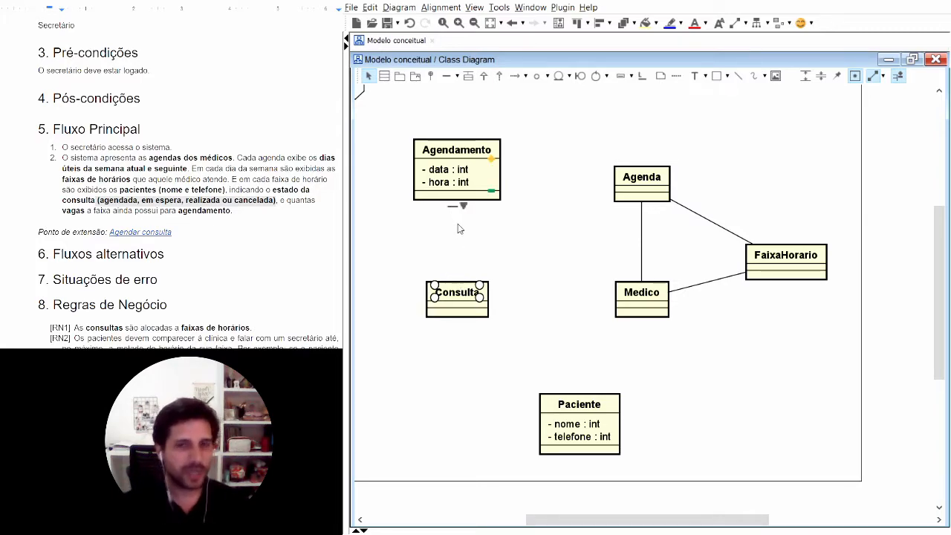
pyautogui.click(461, 152)
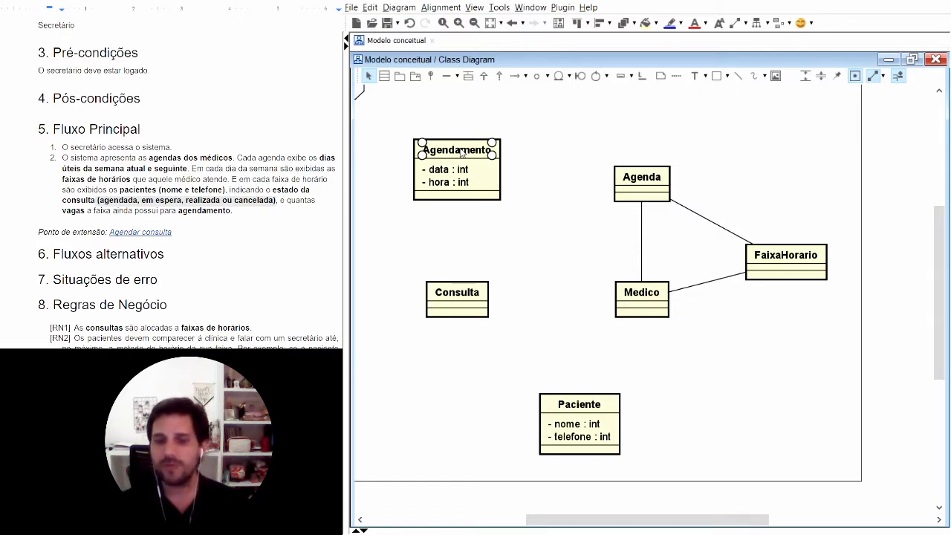
pyautogui.click(529, 262)
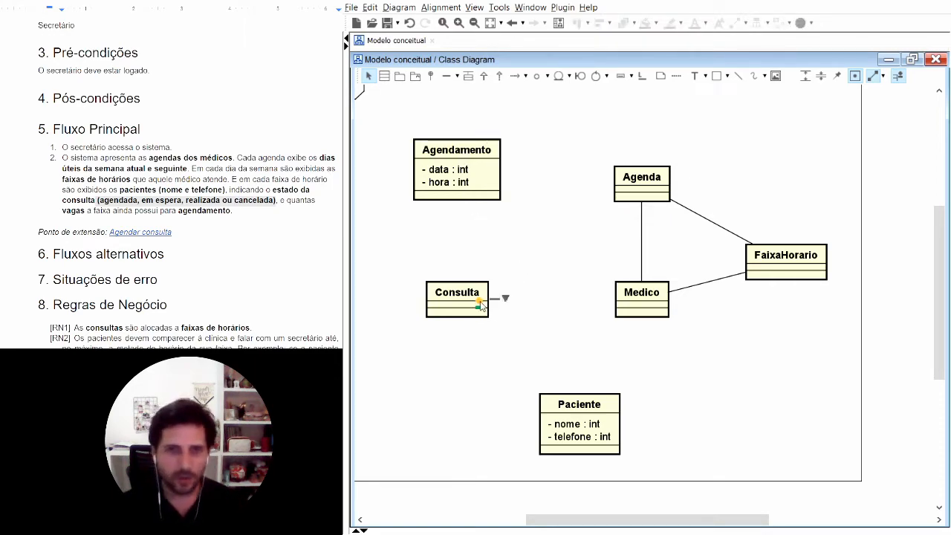
pyautogui.click(479, 303)
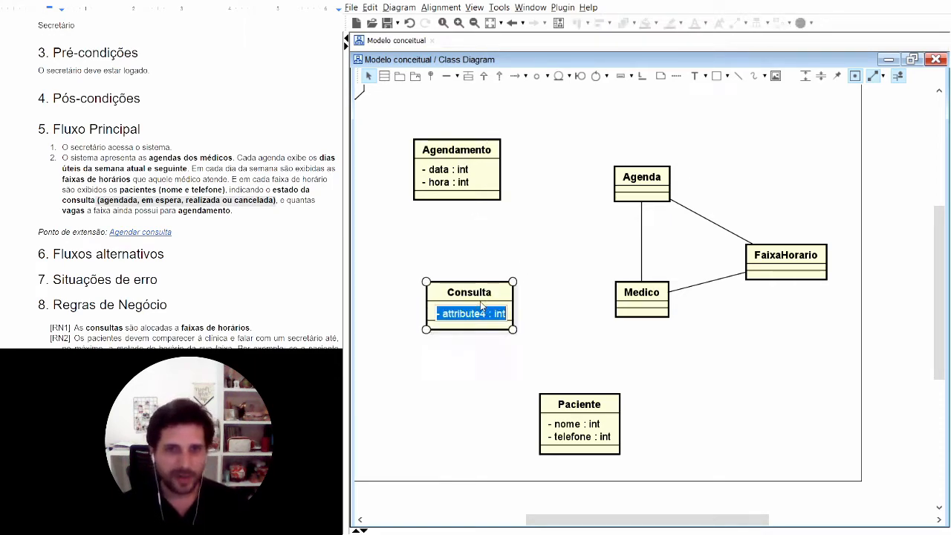
pyautogui.write('estado')
pyautogui.press('Return')
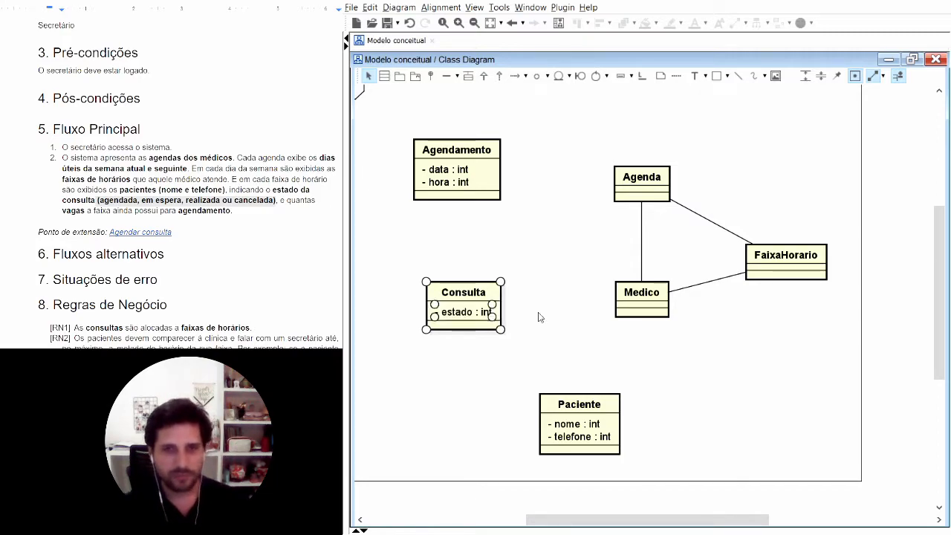
pyautogui.click(482, 362)
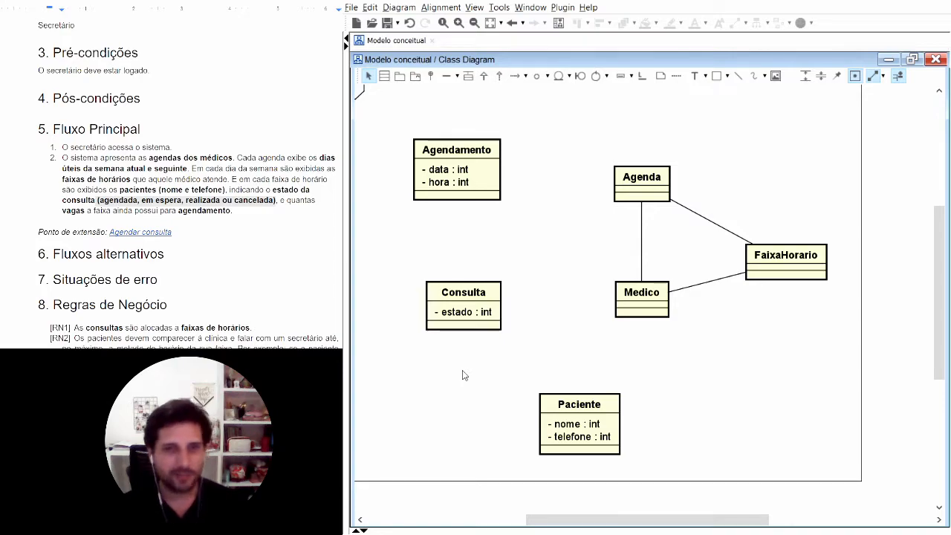
# Step: Add an "estado" attribute of type int to the "Agendamento" class and shift the class slightly to center it above "Consulta"
pyautogui.click(495, 164)
pyautogui.doubleClick(466, 196)
pyautogui.write('estado')
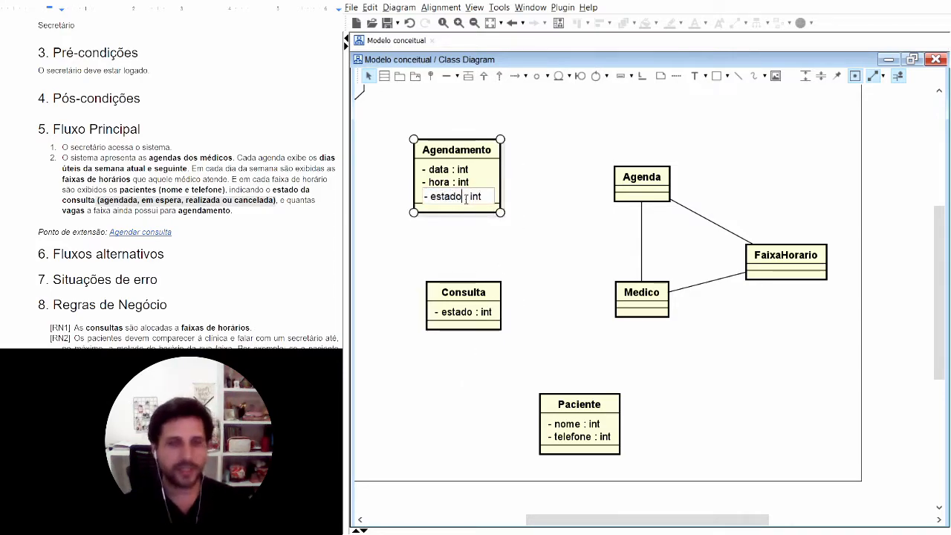
pyautogui.click(525, 248)
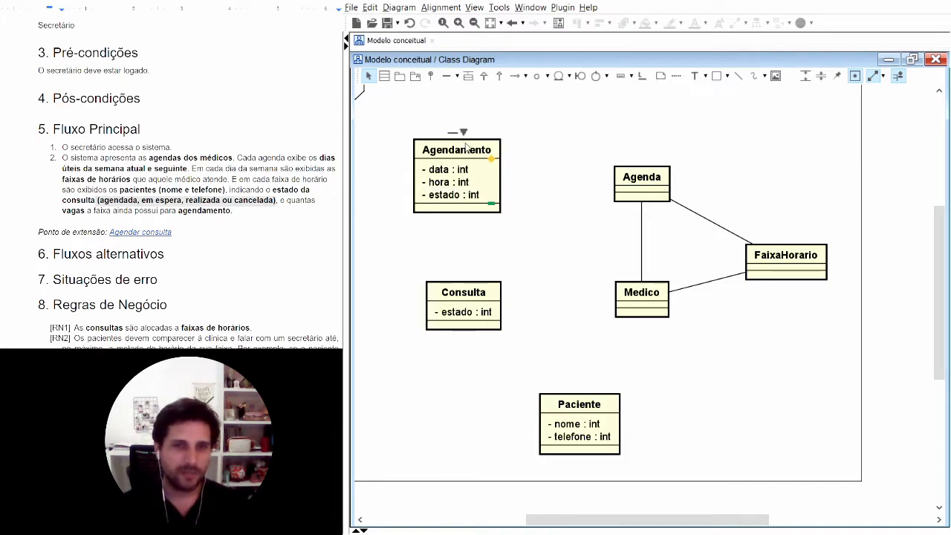
pyautogui.moveTo(466, 147); pyautogui.dragTo(473, 155)
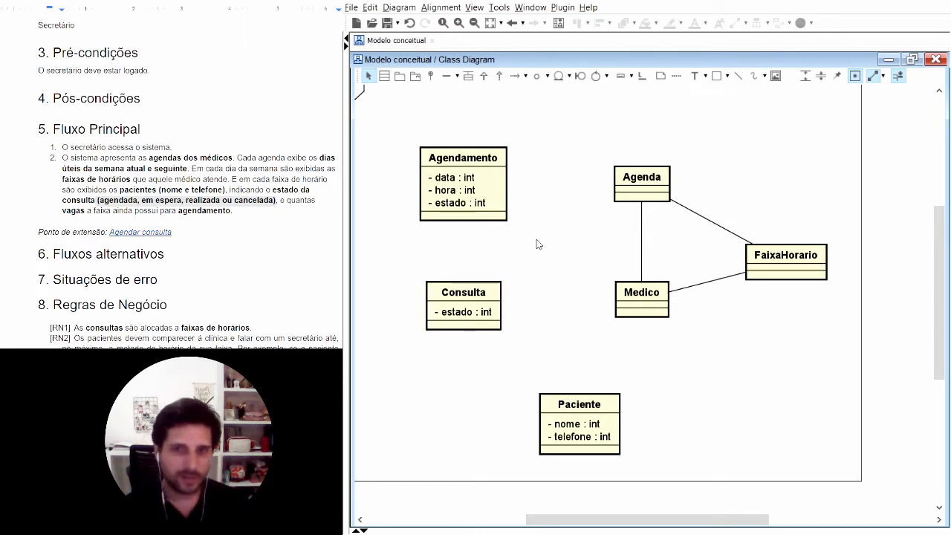
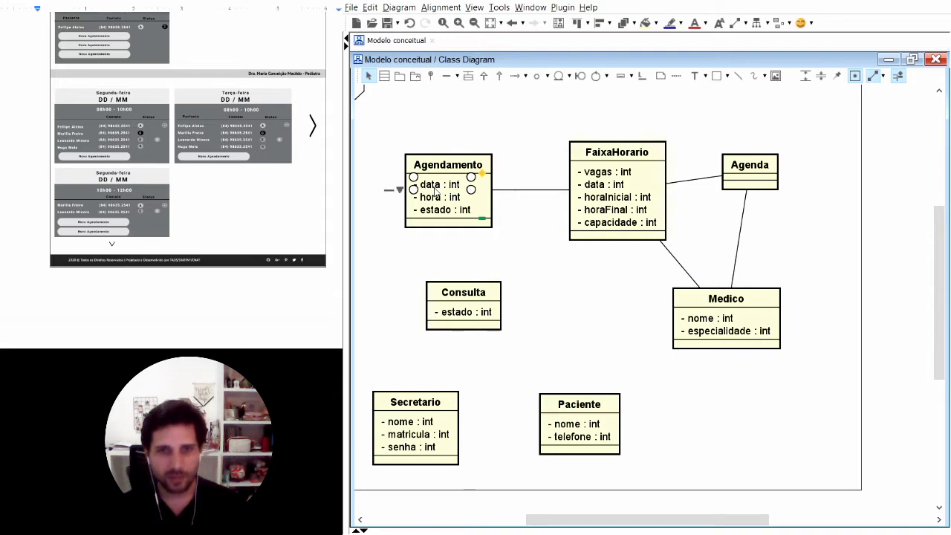
# Step: Delete the "data" and "hora" attributes from the "Agendamento" class and shift it so its link to "FaixaHorario" runs horizontally
pyautogui.press('Delete')
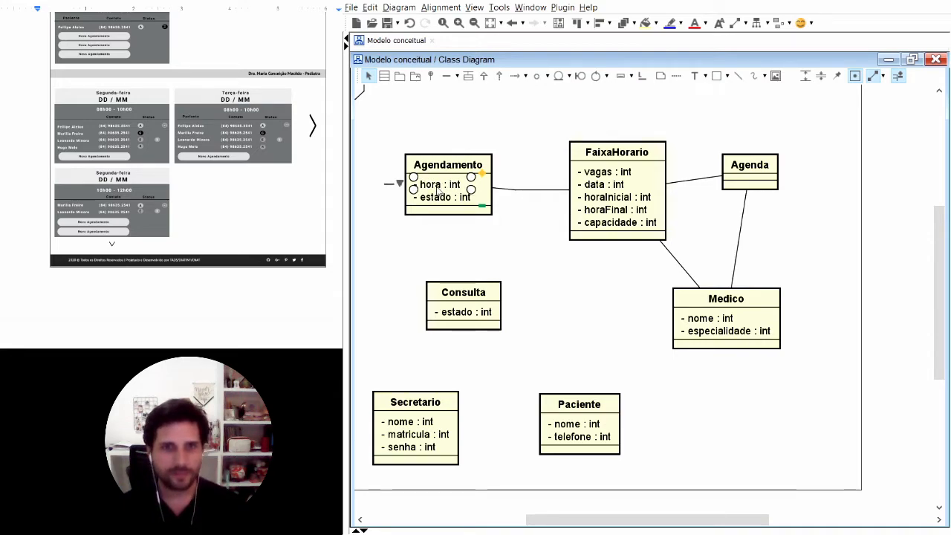
pyautogui.press('Delete')
pyautogui.moveTo(449, 168); pyautogui.dragTo(428, 182)
pyautogui.click(508, 220)
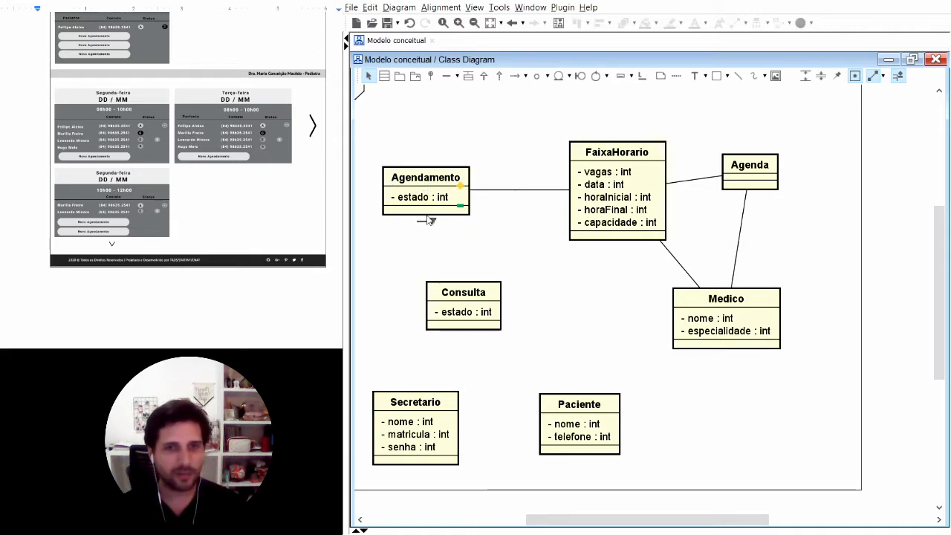
# Step: Place the "Paciente" class above "Agendamento" and connect the two classes with an association
pyautogui.moveTo(429, 223); pyautogui.dragTo(417, 124)
pyautogui.click(496, 151)
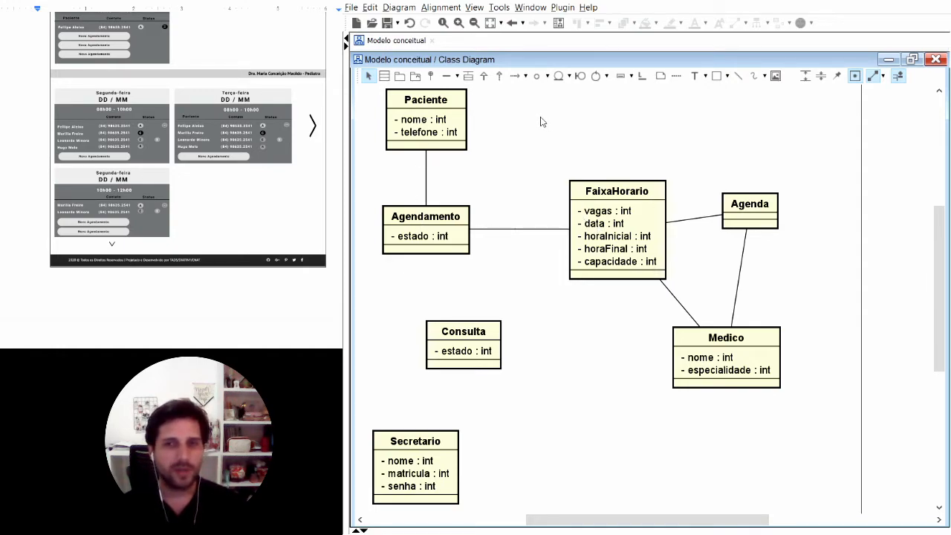
# Step: Move "Medico" farther down and "Agenda" farther away from "FaixaHorario", level with it
pyautogui.moveTo(754, 333); pyautogui.dragTo(752, 367)
pyautogui.moveTo(748, 217)
pyautogui.moveTo(748, 217); pyautogui.dragTo(792, 237)
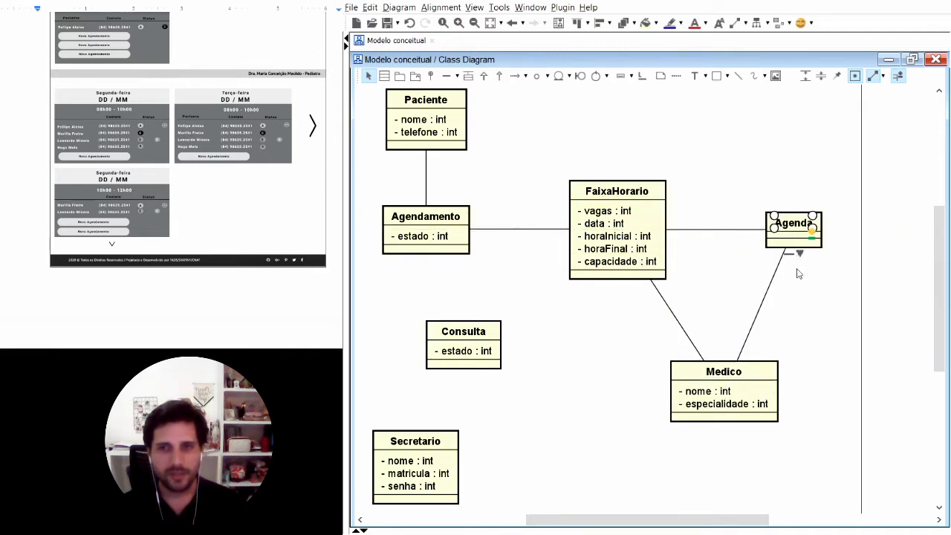
pyautogui.click(826, 248)
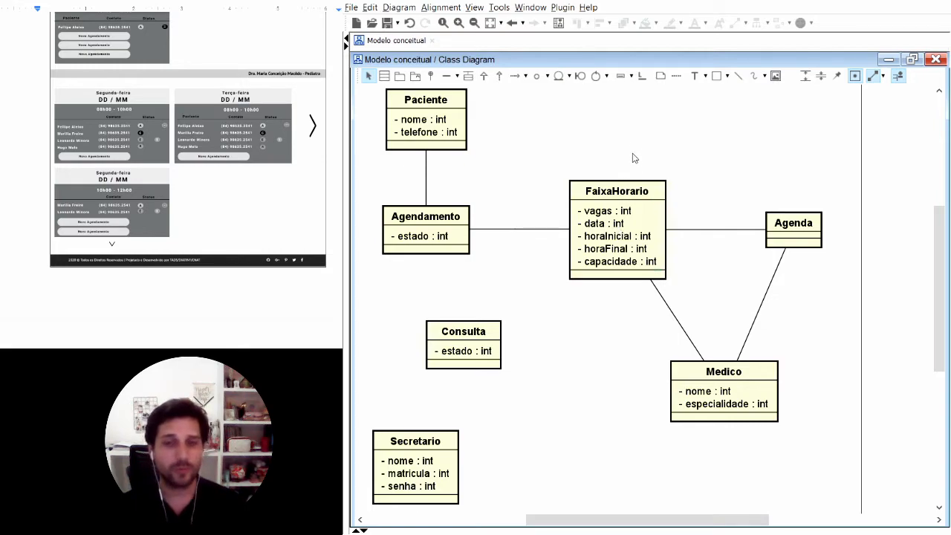
# Step: Delete the association between "FaixaHorario" and "Medico" and move "Medico" directly below "Agenda"
pyautogui.click(628, 191)
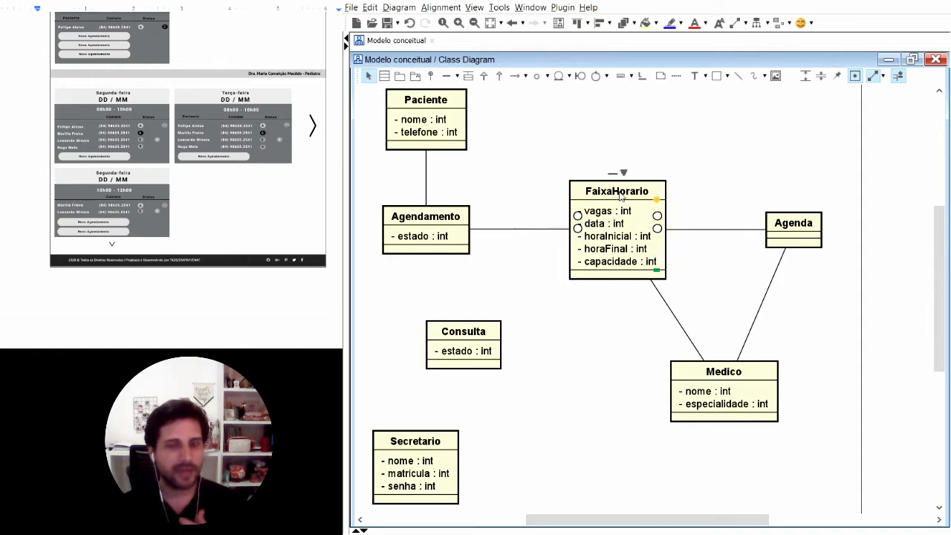
pyautogui.click(614, 142)
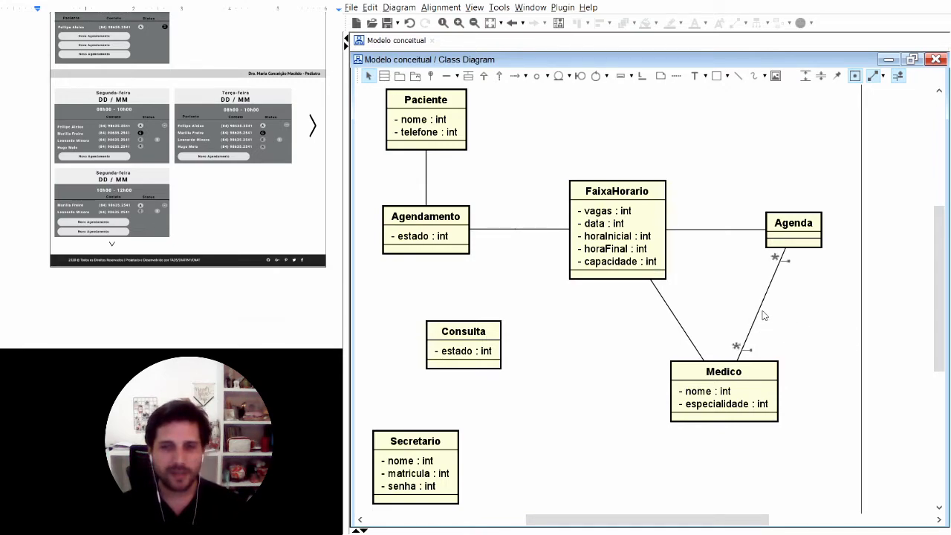
pyautogui.click(724, 378)
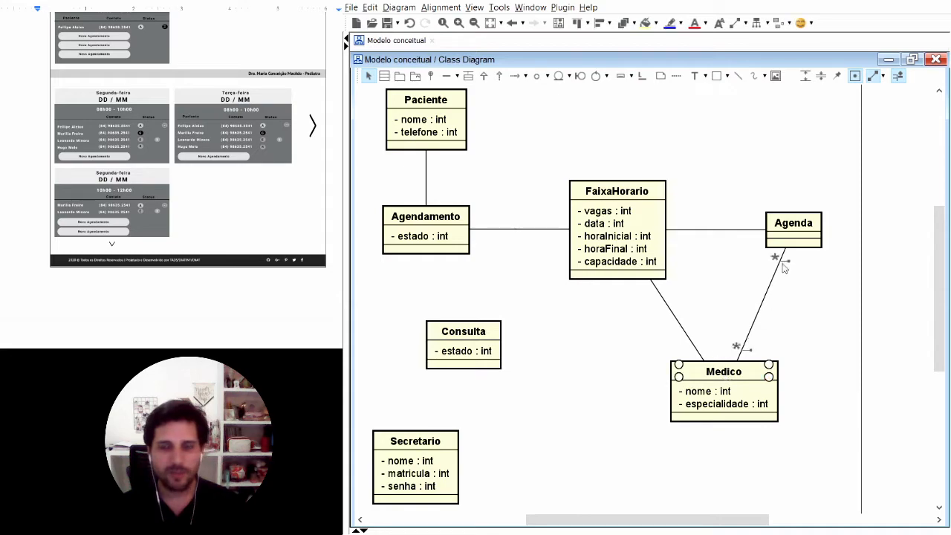
pyautogui.click(673, 318)
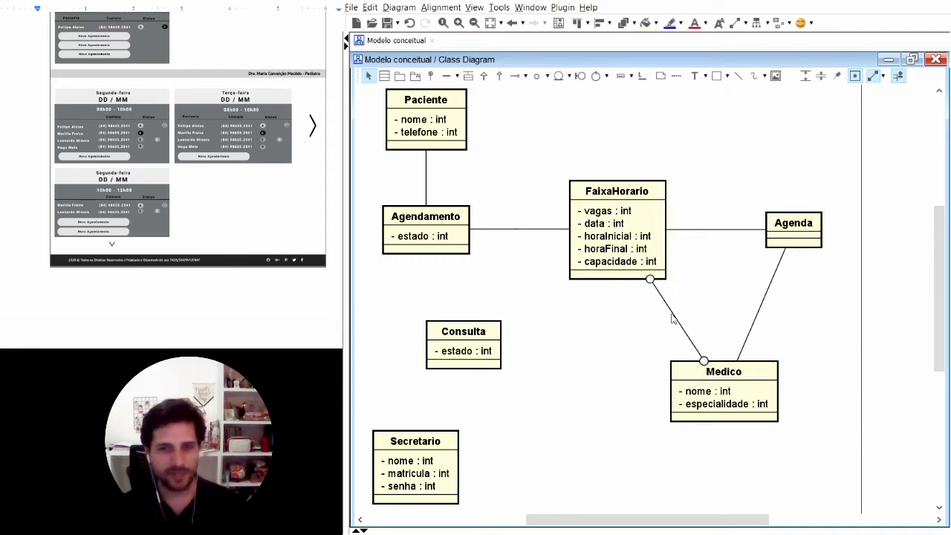
pyautogui.press('Delete')
pyautogui.moveTo(735, 377); pyautogui.dragTo(806, 381)
pyautogui.click(824, 332)
# Step: Set the multiplicity at the "Agenda" end of the "Agenda"–"Medico" association to 1
pyautogui.moveTo(795, 289)
pyautogui.click(787, 262)
pyautogui.click(807, 269)
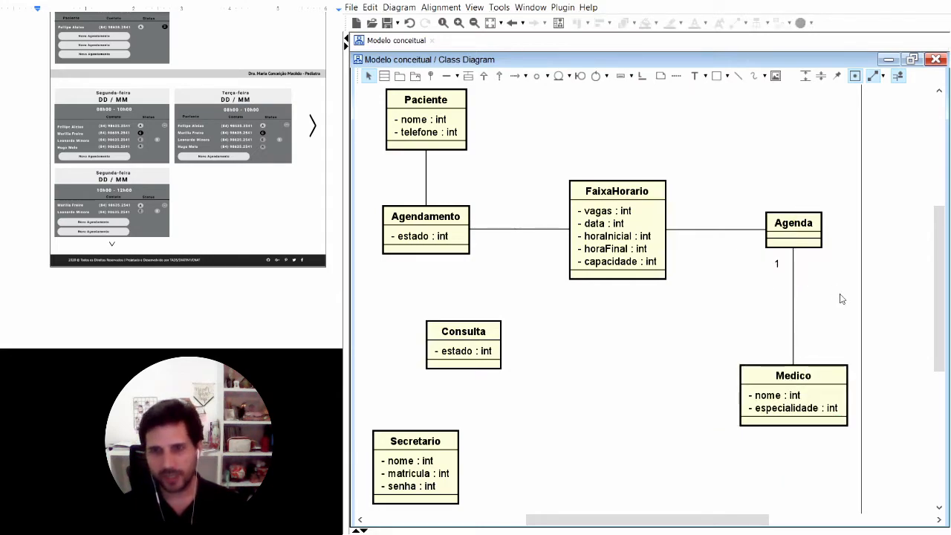
# Step: Set multiplicity * at the "FaixaHorario" end of its association with "Agenda" and at the "Agendamento" end of its association with "FaixaHorario"
pyautogui.click(796, 218)
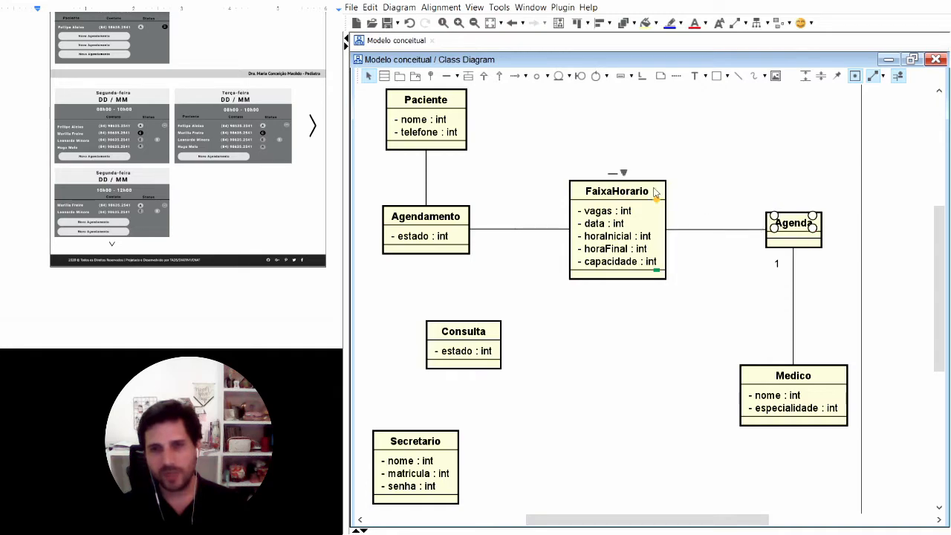
pyautogui.click(741, 178)
pyautogui.moveTo(734, 237)
pyautogui.click(681, 238)
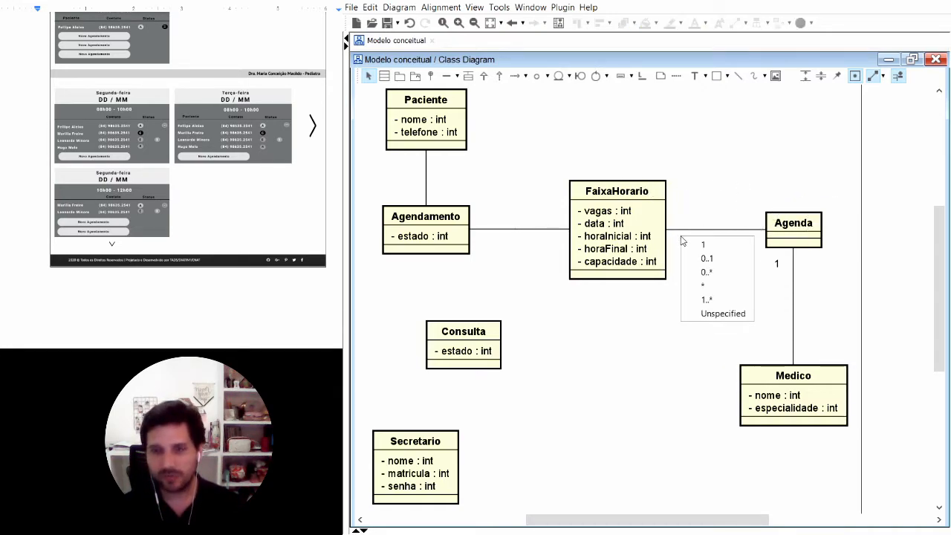
pyautogui.click(705, 289)
pyautogui.moveTo(522, 237)
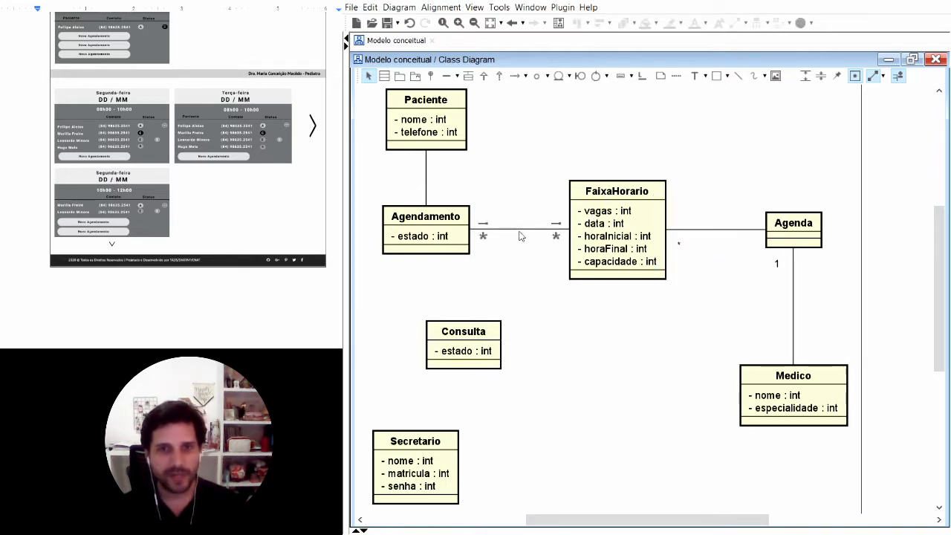
pyautogui.click(483, 236)
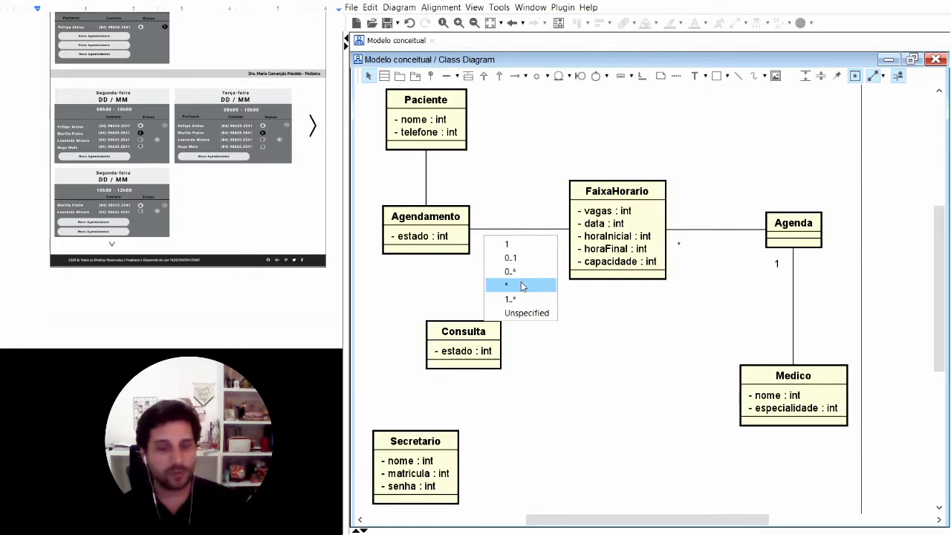
pyautogui.click(522, 285)
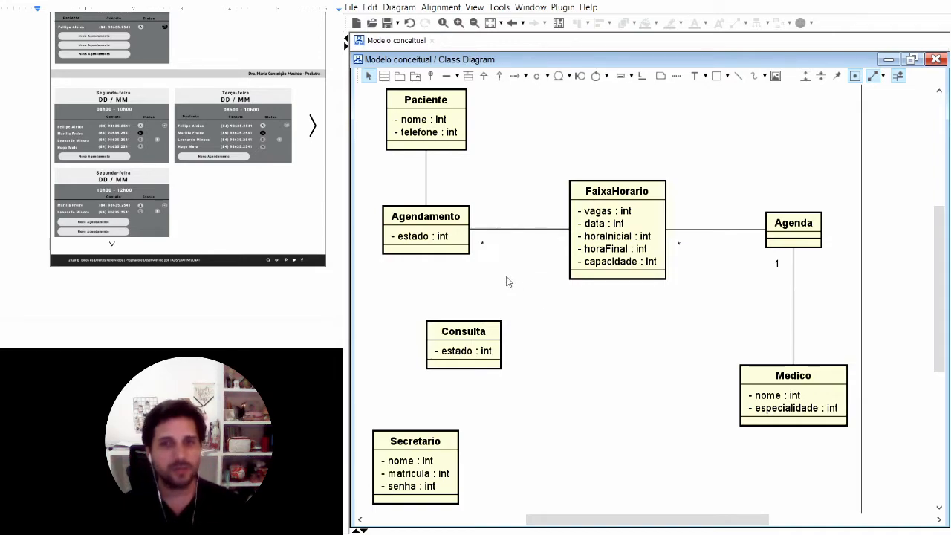
# Step: Examine the multiplicity at the "Agendamento" end against the "capacidade", "horaInicial" and "horaFinal" attributes of "FaixaHorario"
pyautogui.click(482, 247)
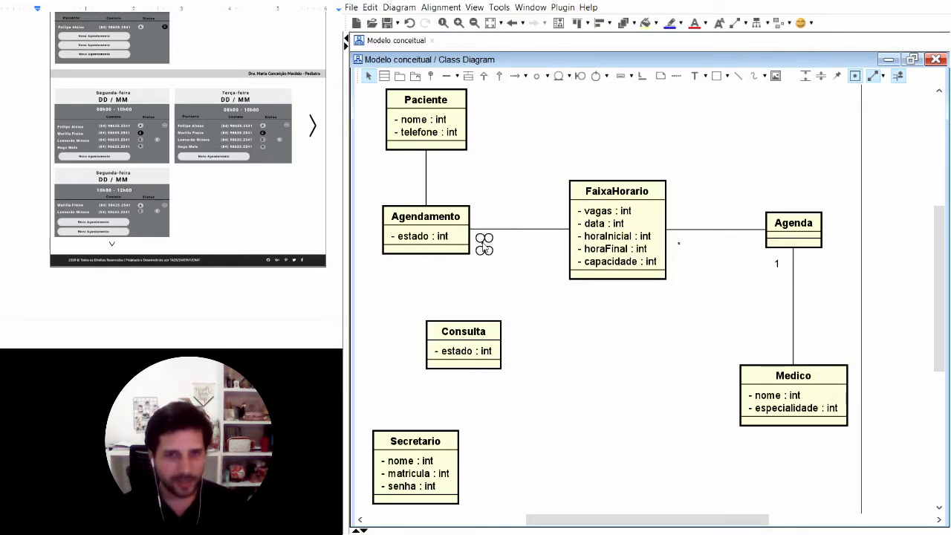
pyautogui.click(608, 263)
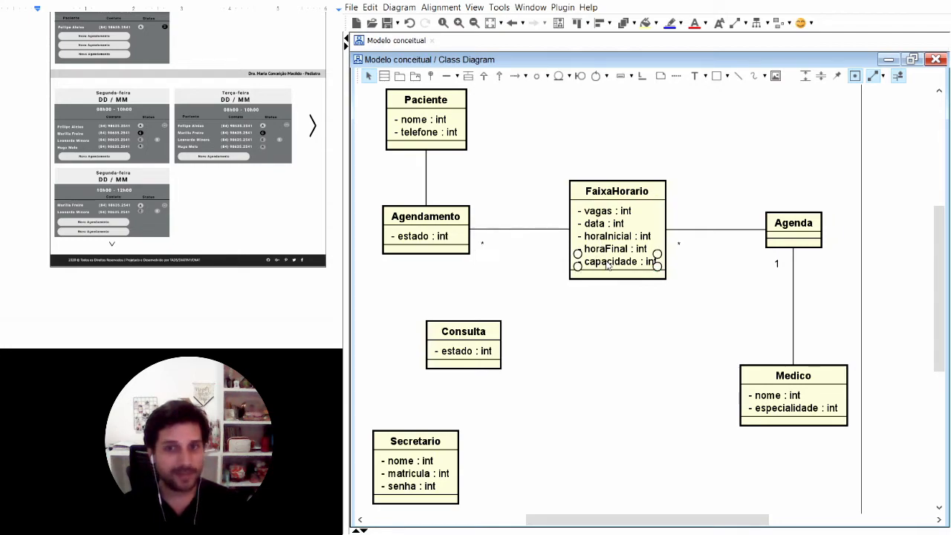
pyautogui.click(609, 238)
pyautogui.click(610, 252)
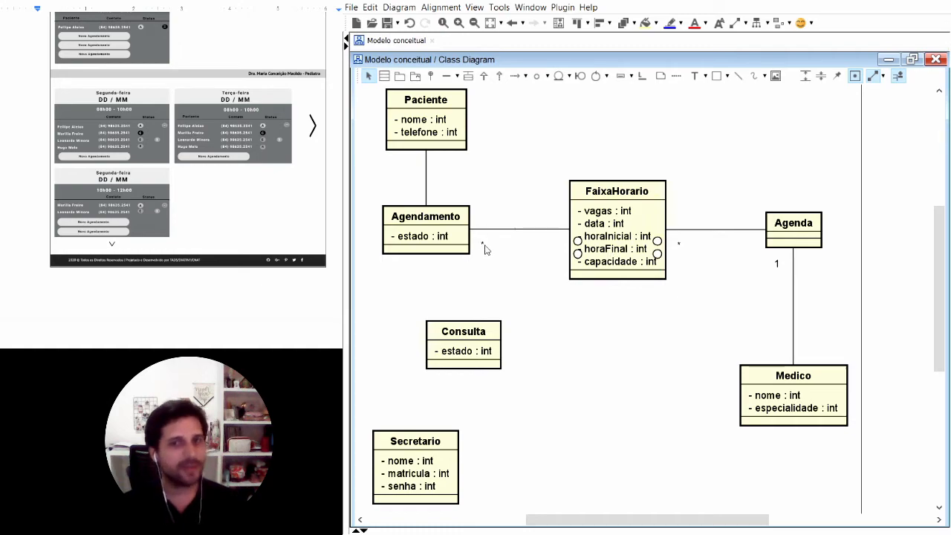
pyautogui.click(501, 275)
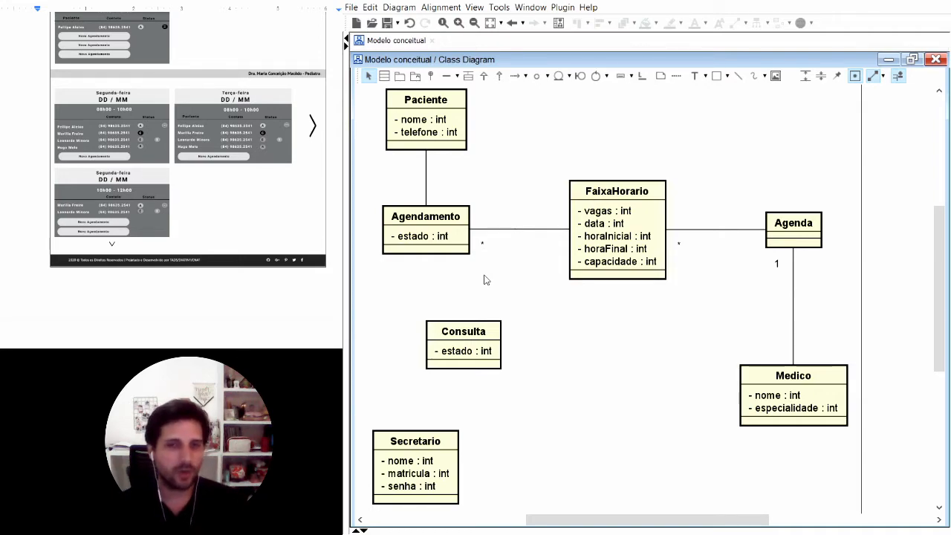
pyautogui.click(483, 246)
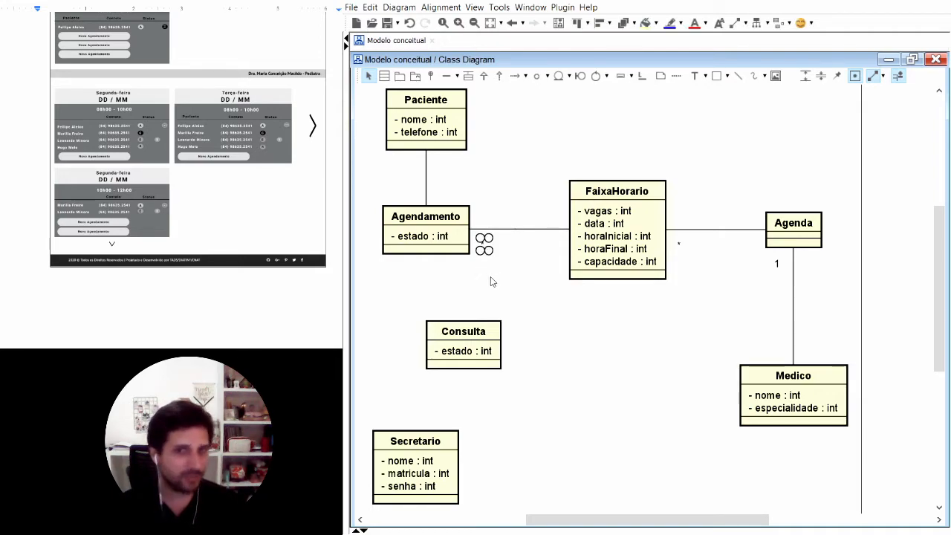
pyautogui.click(491, 282)
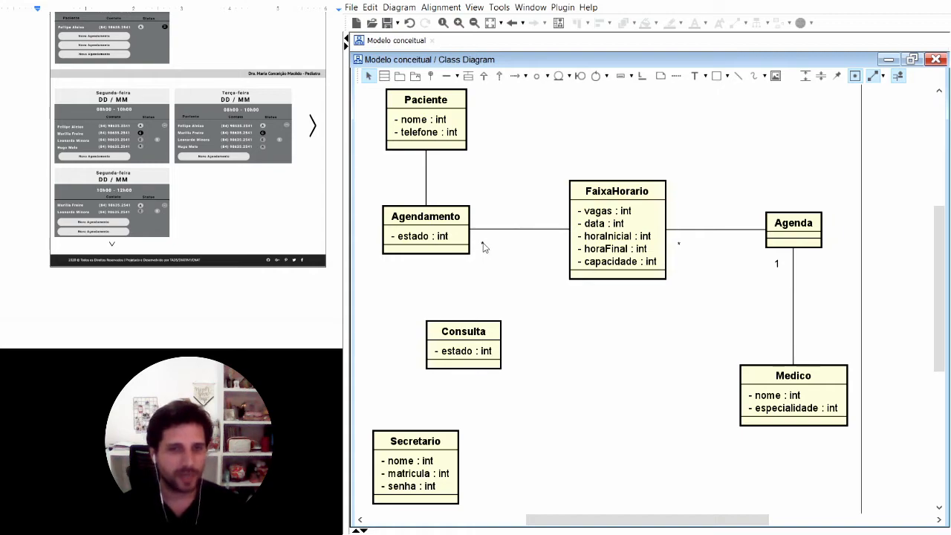
# Step: Set the multiplicity at the "Paciente" end of the "Paciente"–"Agendamento" association to 1
pyautogui.click(438, 227)
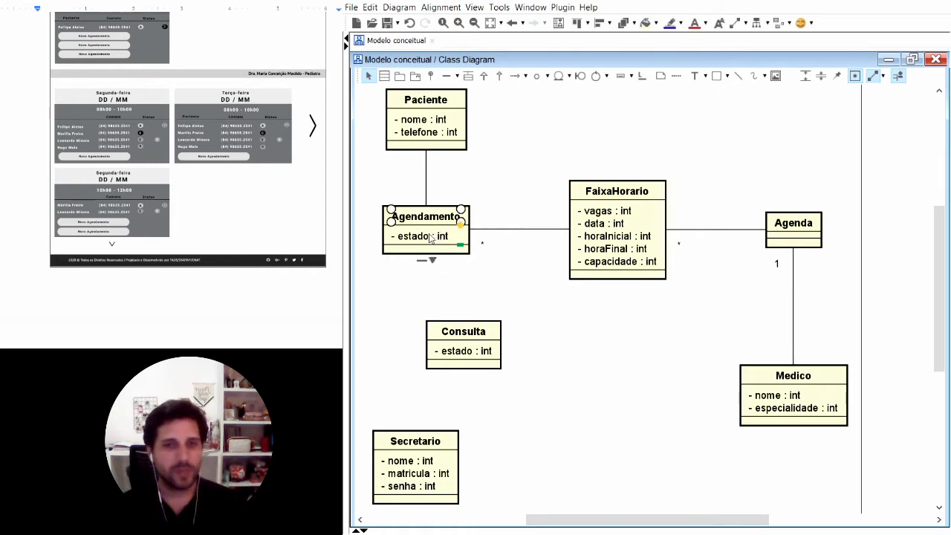
pyautogui.click(535, 305)
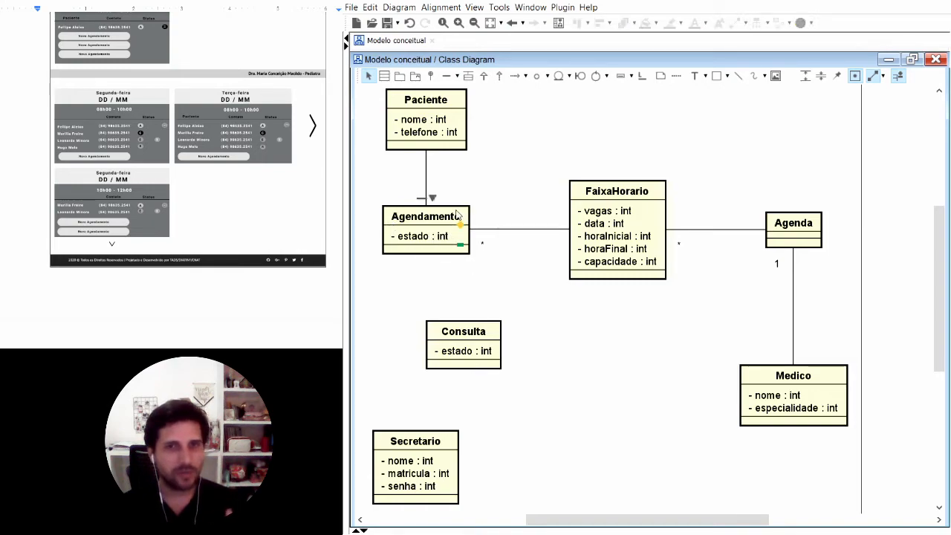
pyautogui.click(432, 165)
pyautogui.click(476, 174)
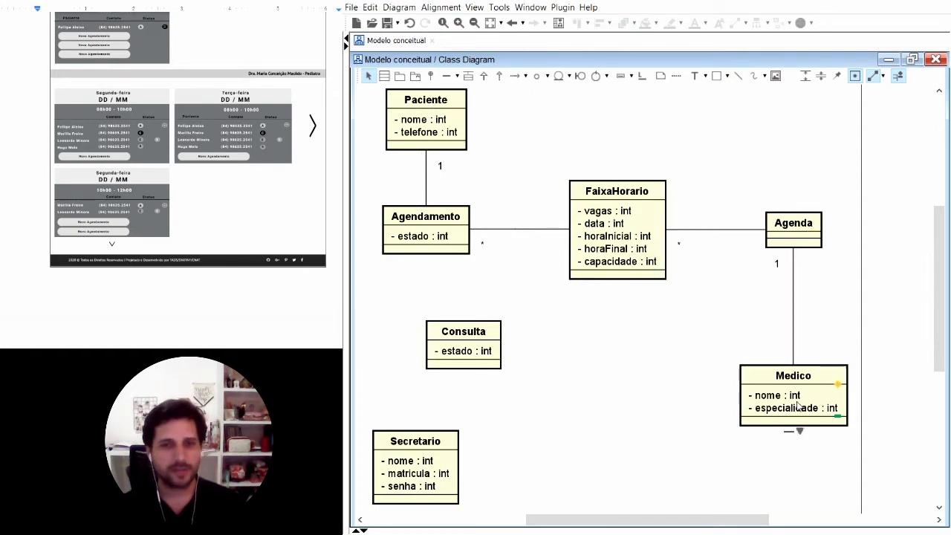
# Step: Compare the "Consulta" class with "Agendamento" by aligning it underneath, and delete "Consulta" from the diagram
pyautogui.moveTo(463, 335); pyautogui.dragTo(428, 333)
pyautogui.click(582, 364)
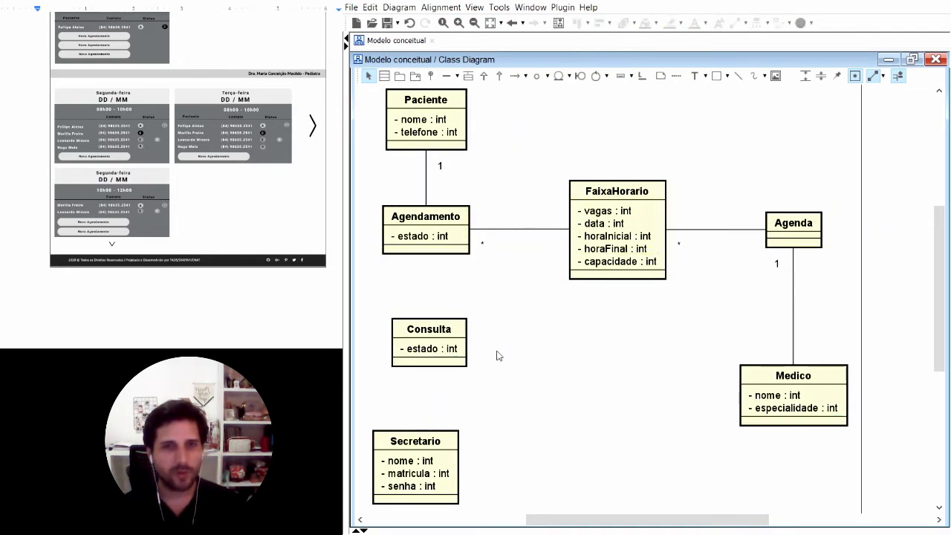
pyautogui.click(413, 221)
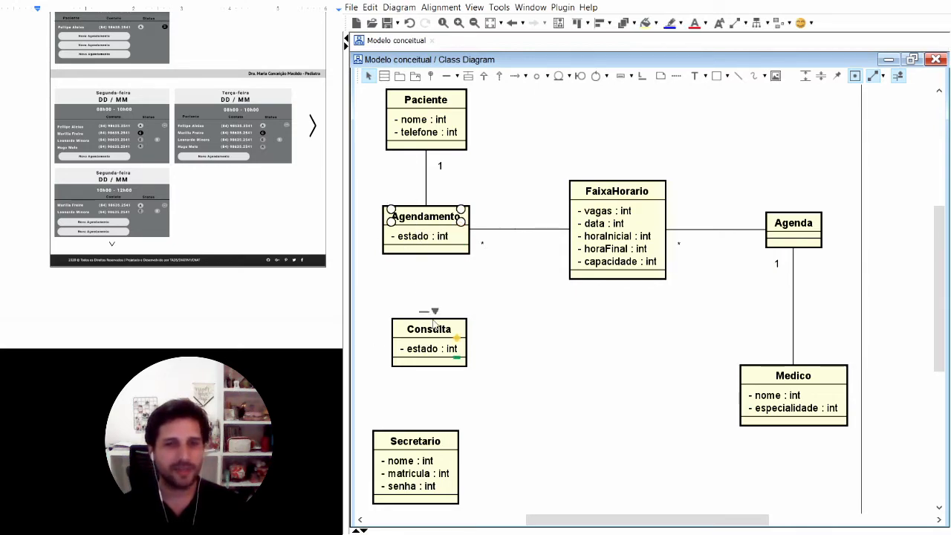
pyautogui.click(439, 329)
pyautogui.click(534, 326)
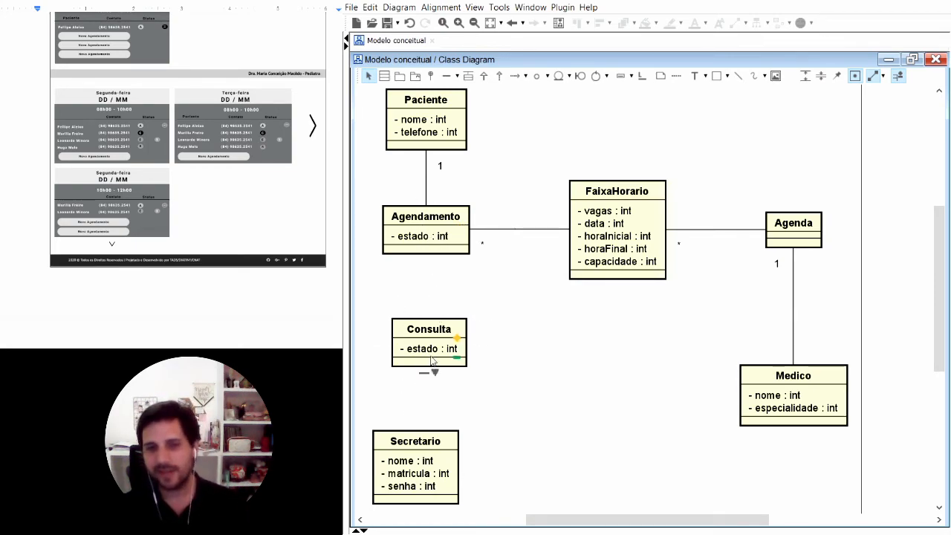
pyautogui.click(436, 332)
pyautogui.press('Delete')
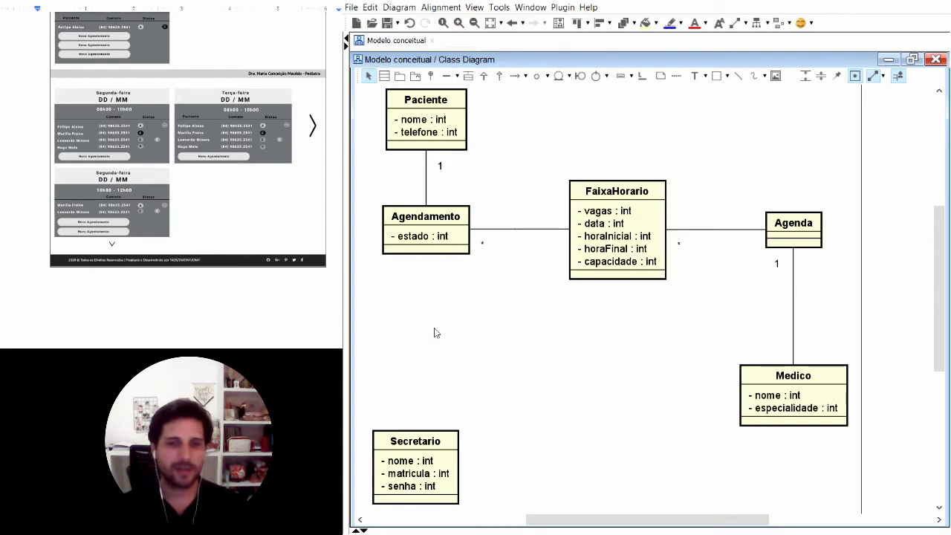
# Step: Move the "Secretario" class above "Agenda" and connect the two classes with an association
pyautogui.moveTo(431, 444); pyautogui.dragTo(503, 379)
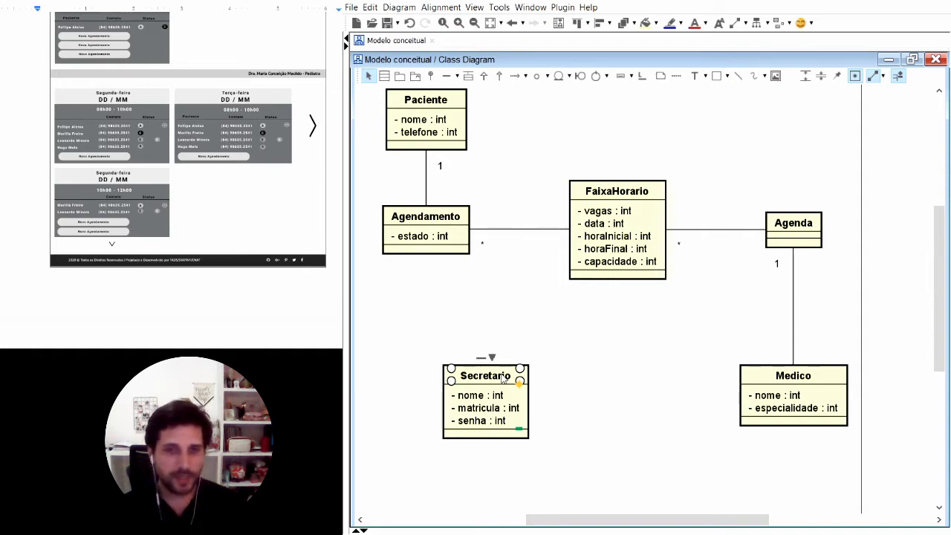
pyautogui.click(602, 344)
pyautogui.moveTo(486, 375); pyautogui.dragTo(517, 376)
pyautogui.click(602, 334)
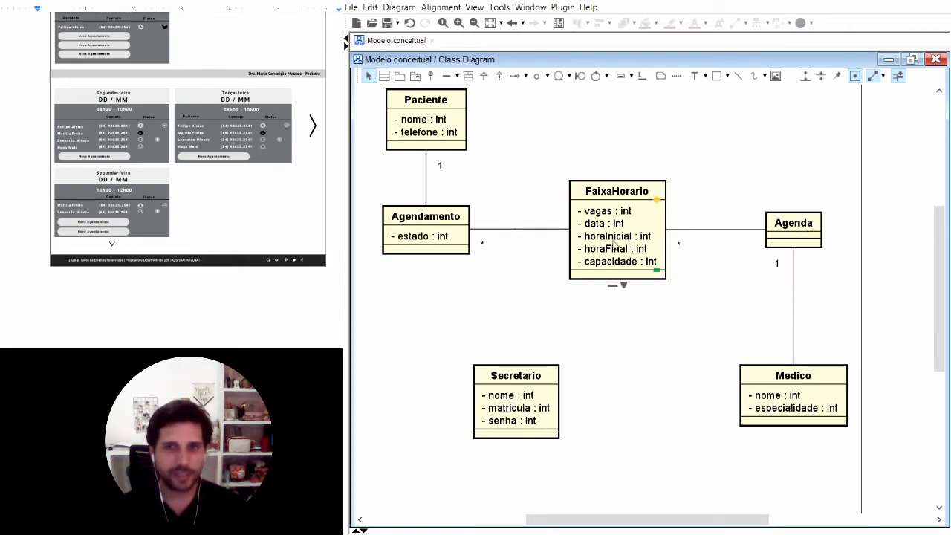
pyautogui.moveTo(528, 379); pyautogui.dragTo(810, 107)
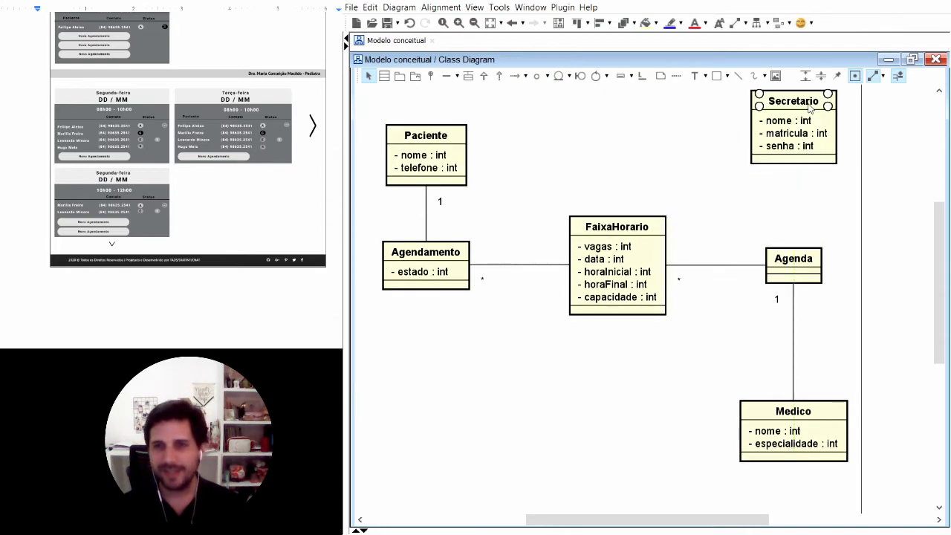
pyautogui.moveTo(793, 175); pyautogui.dragTo(795, 266)
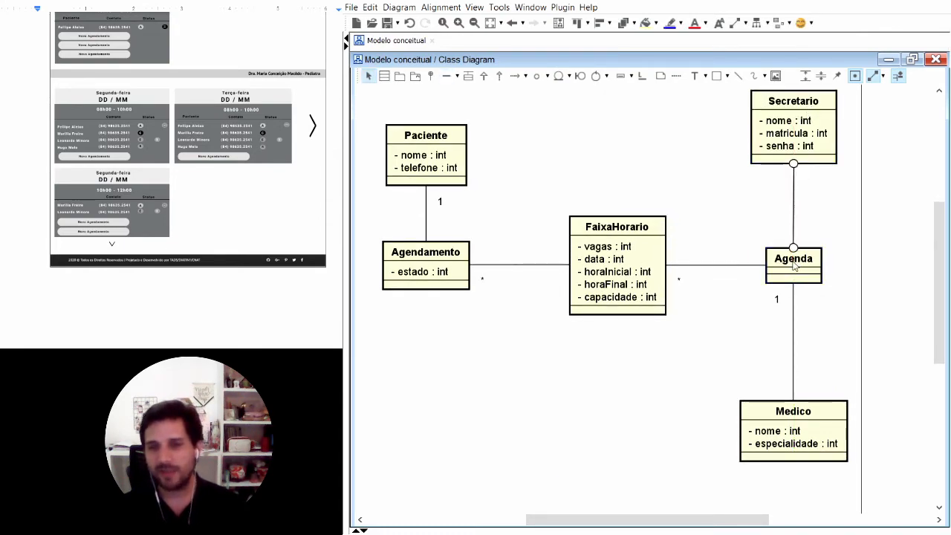
pyautogui.click(838, 213)
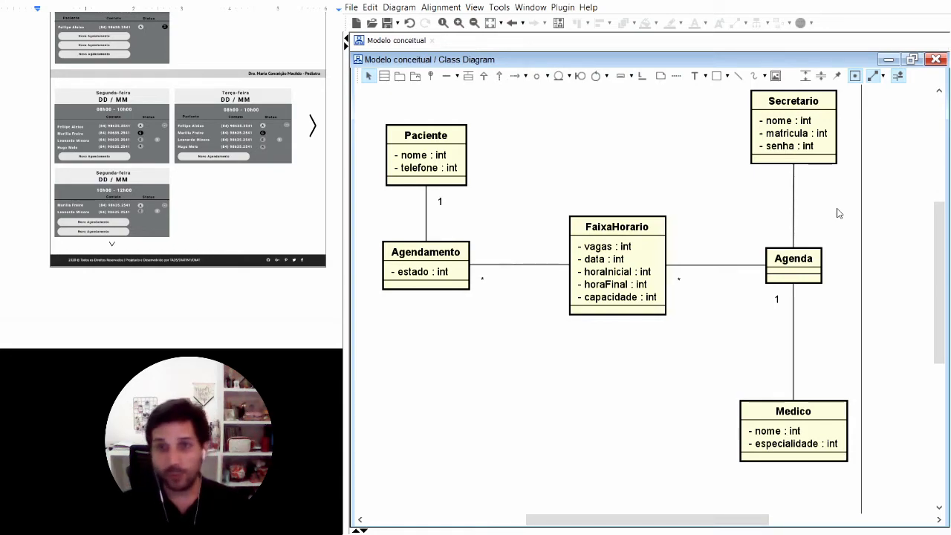
# Step: Delete the association between the "Secretario" and "Agenda" classes
pyautogui.click(793, 216)
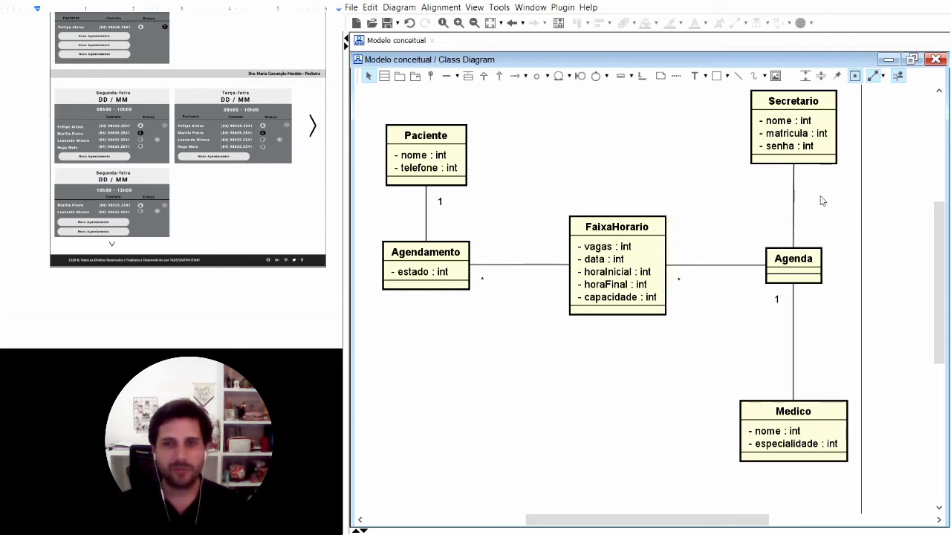
pyautogui.click(796, 104)
pyautogui.click(793, 197)
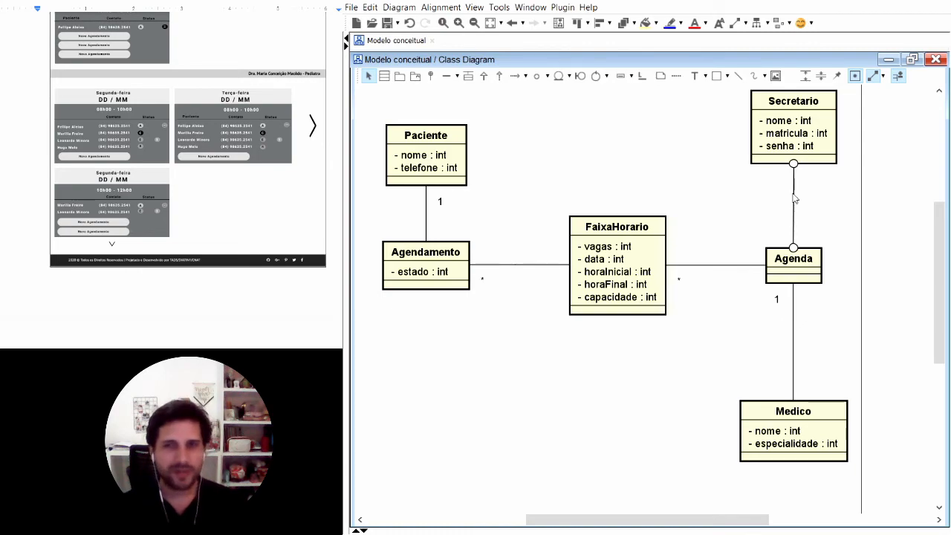
pyautogui.press('Delete')
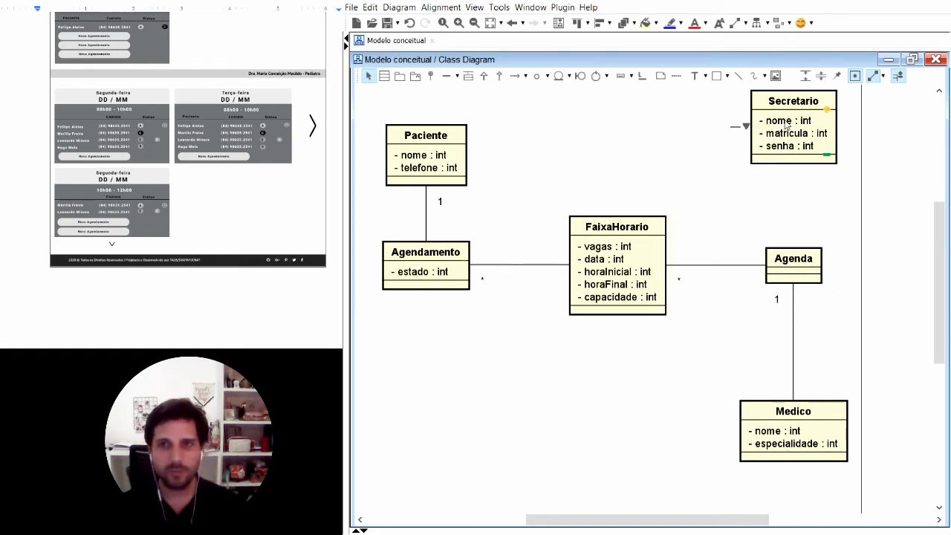
# Step: Reposition the unconnected "Secretario" class above and slightly to the left of "Agenda", inside the diagram frame
pyautogui.moveTo(773, 106); pyautogui.dragTo(730, 157)
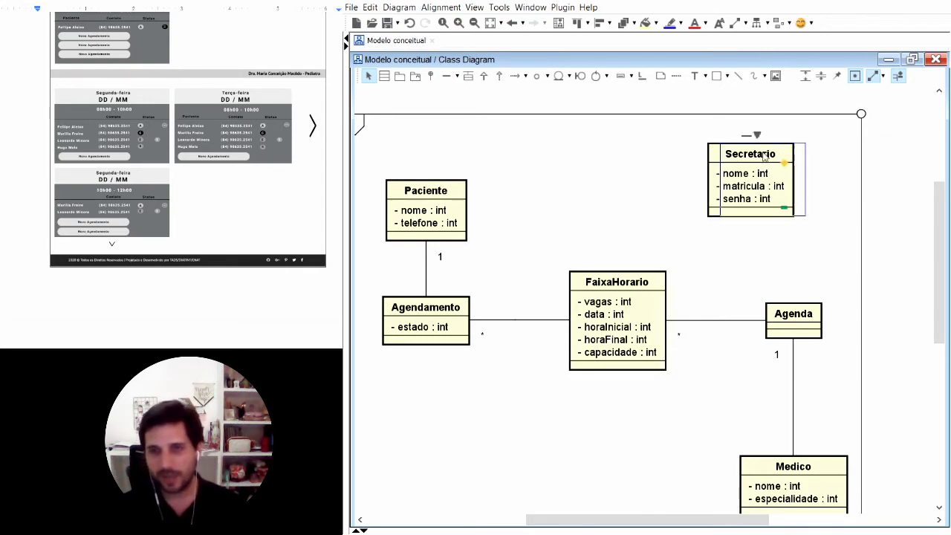
pyautogui.moveTo(742, 173); pyautogui.dragTo(762, 172)
pyautogui.click(666, 226)
pyautogui.scroll(-1, 600, 454)
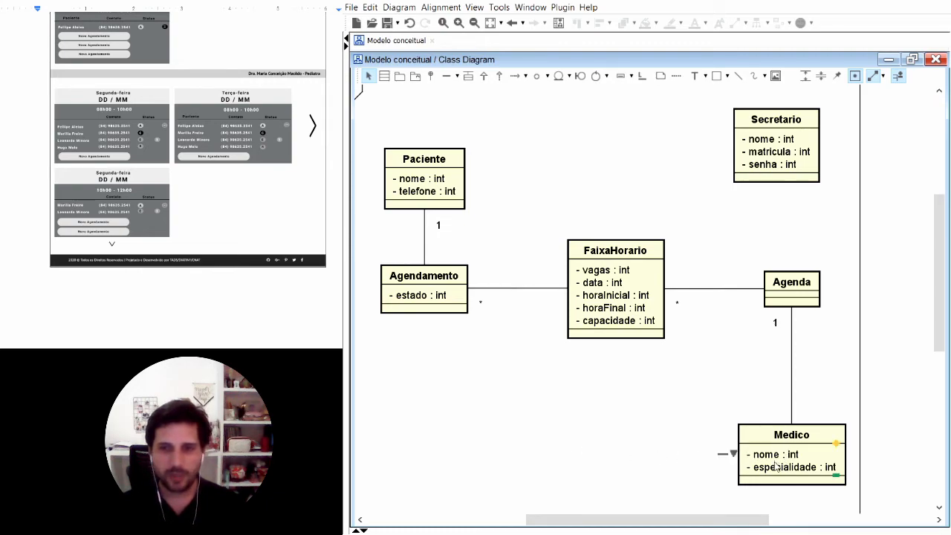
# Step: Set the multiplicity to 1 at the "Medico" end of "Agenda"–"Medico" and at the "Agenda" end of "FaixaHorario"–"Agenda"
pyautogui.click(858, 355)
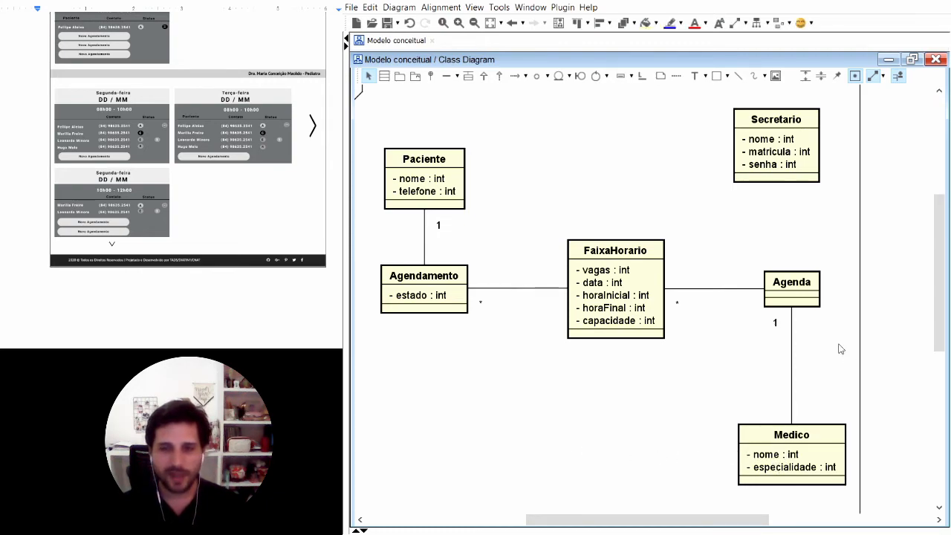
pyautogui.click(795, 288)
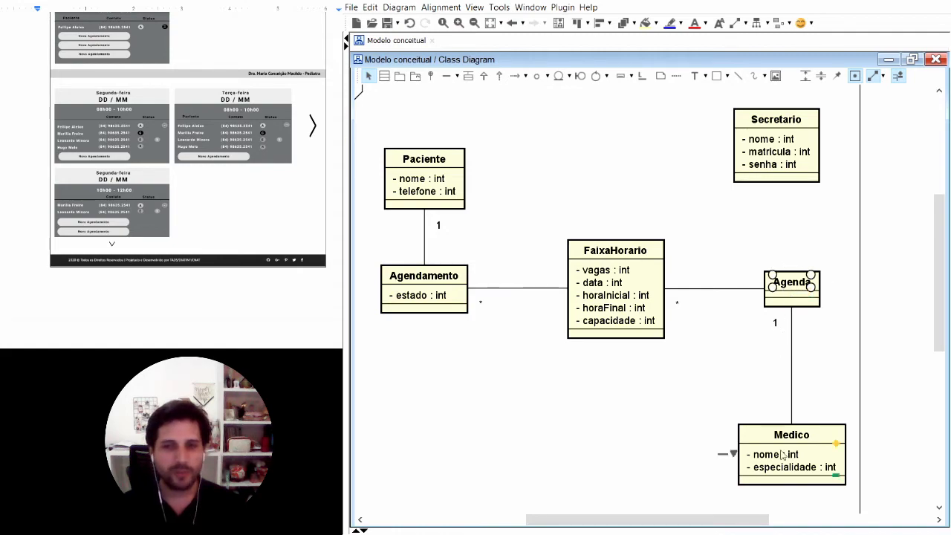
pyautogui.click(843, 372)
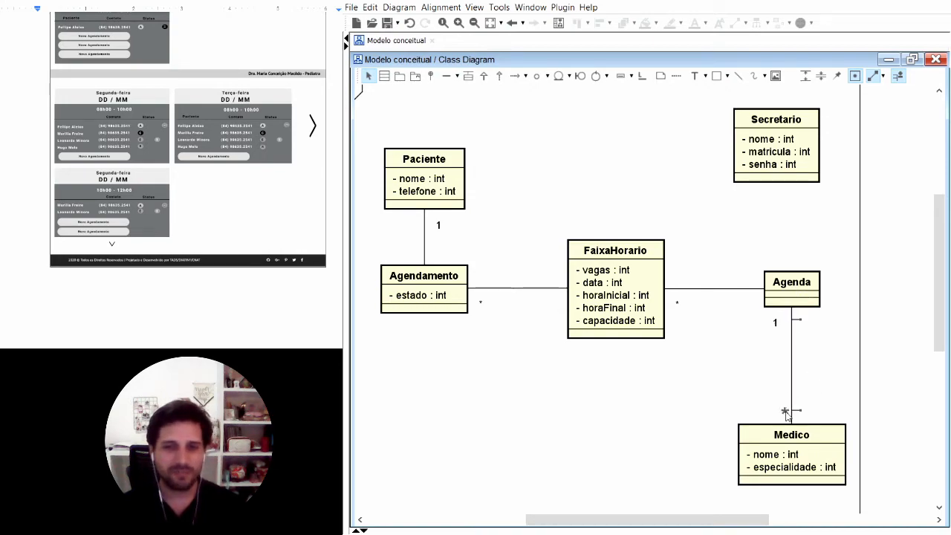
pyautogui.click(787, 415)
pyautogui.click(803, 420)
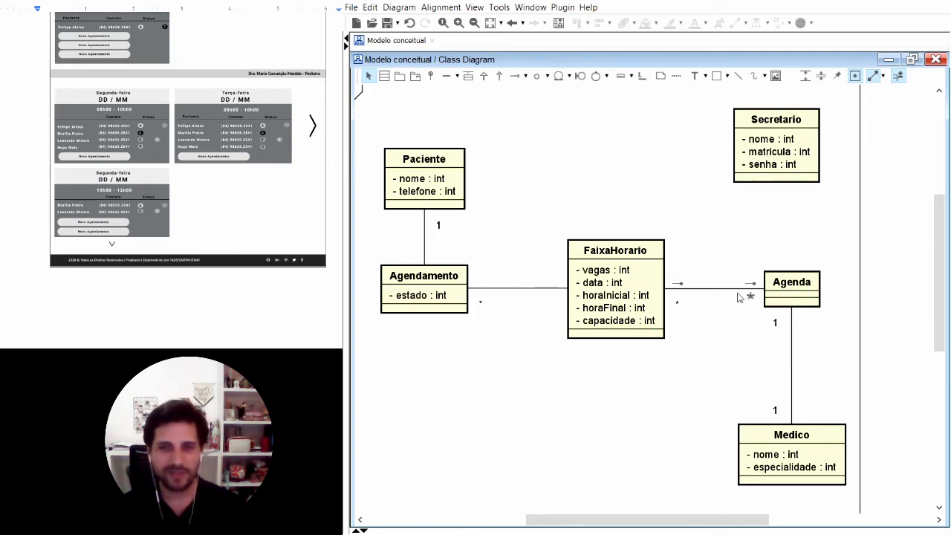
pyautogui.click(751, 297)
pyautogui.click(749, 304)
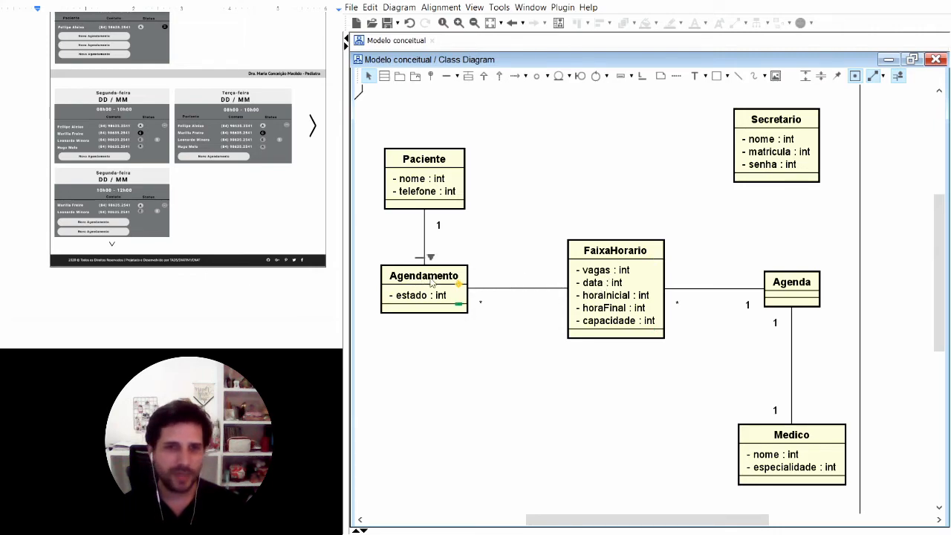
# Step: Set the multiplicity to 1 at the "FaixaHorario" end of its "Agendamento" association and to * at the "Agendamento" end of its "Paciente" association
pyautogui.click(551, 295)
pyautogui.click(554, 298)
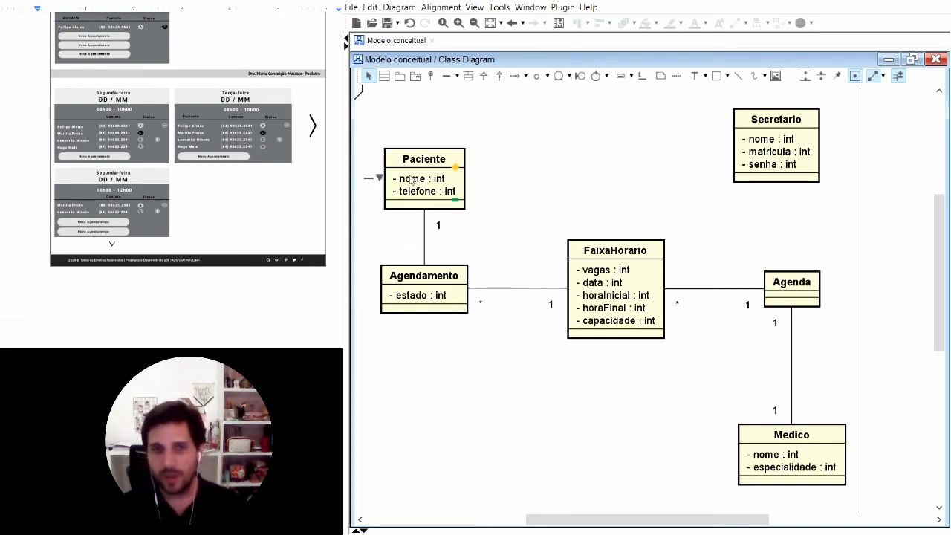
pyautogui.click(431, 250)
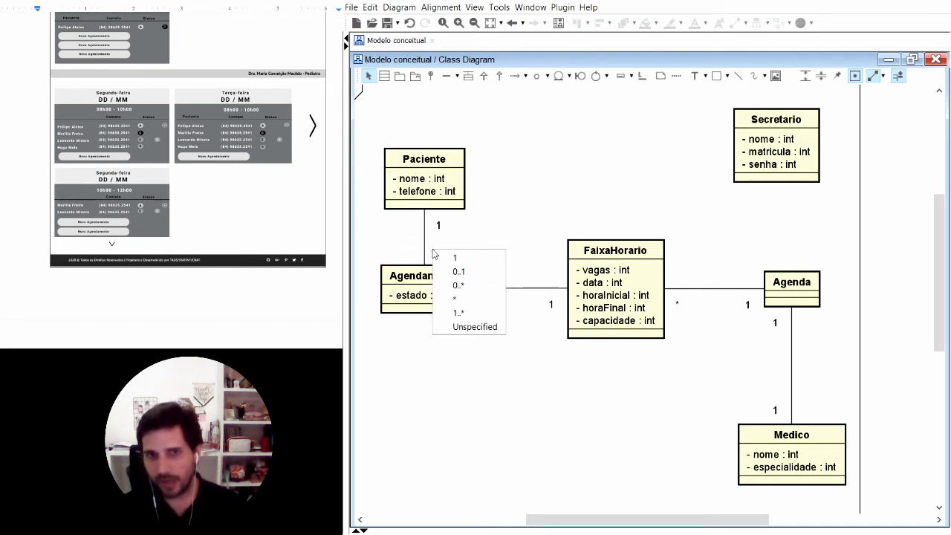
pyautogui.click(464, 301)
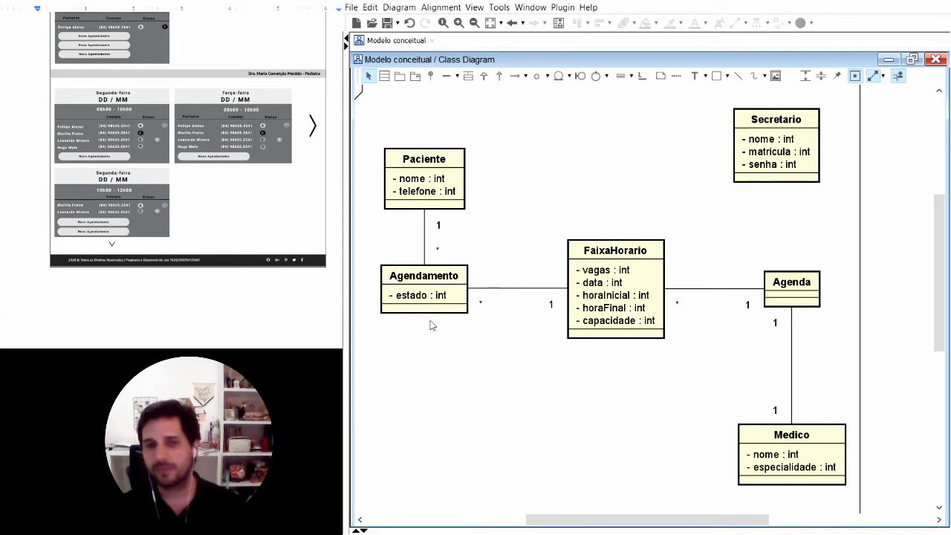
# Step: Move "Agendamento", "FaixaHorario" and "Agenda" down by the same amount and straighten the line between "Agendamento" and "FaixaHorario"
pyautogui.moveTo(421, 280); pyautogui.dragTo(421, 313)
pyautogui.moveTo(597, 278); pyautogui.dragTo(597, 313)
pyautogui.click(514, 289)
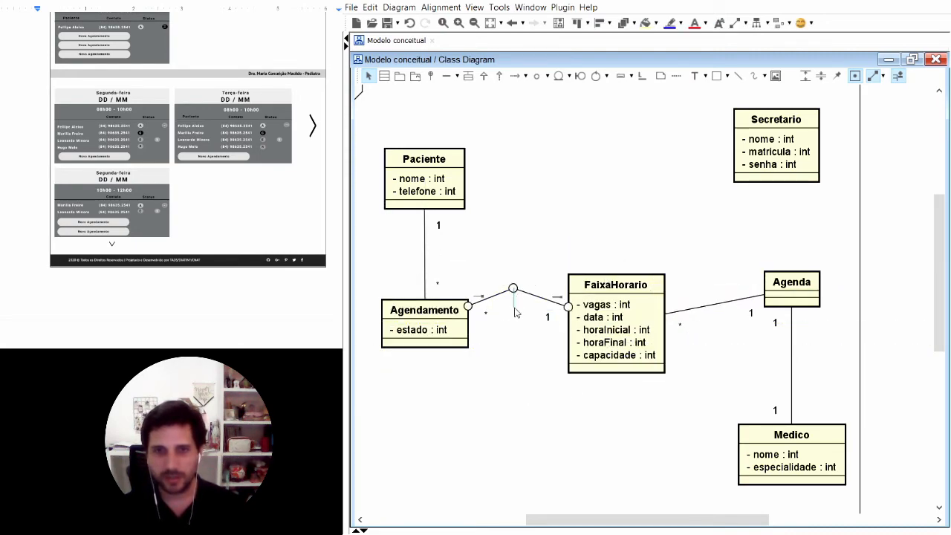
pyautogui.moveTo(514, 289); pyautogui.dragTo(515, 329)
pyautogui.moveTo(788, 292); pyautogui.dragTo(788, 326)
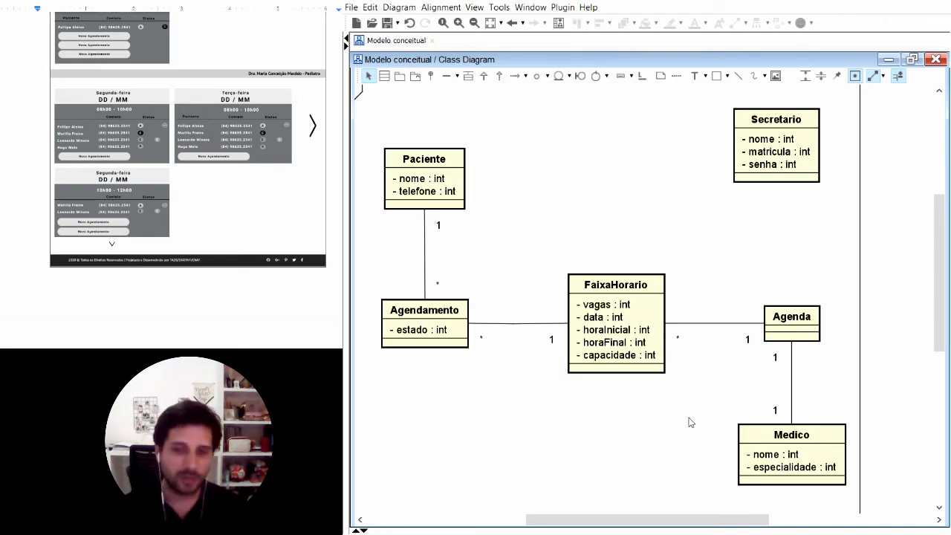
# Step: Review how "Agenda" relates to "Medico" and "FaixaHorario", including the multiplicities at both ends of the "FaixaHorario"–"Agenda" association
pyautogui.click(784, 317)
pyautogui.click(787, 437)
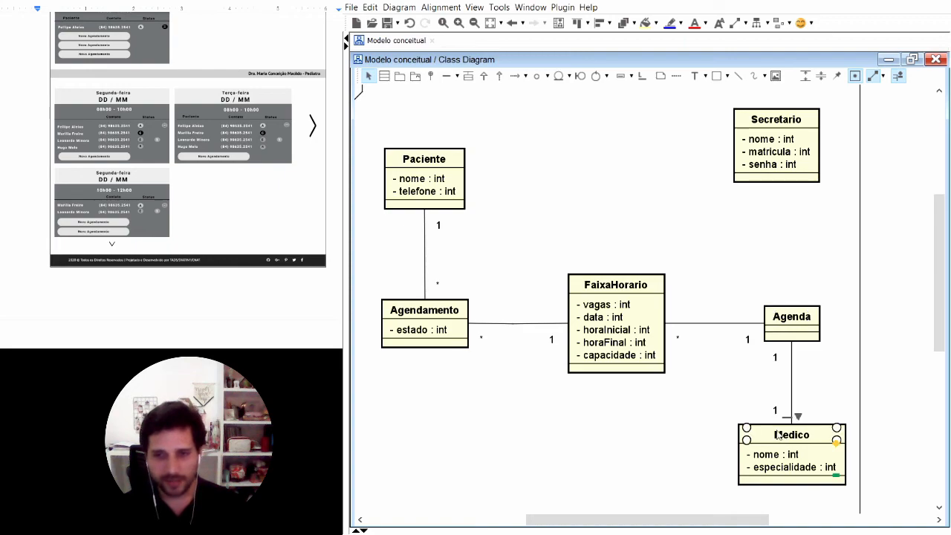
pyautogui.click(628, 289)
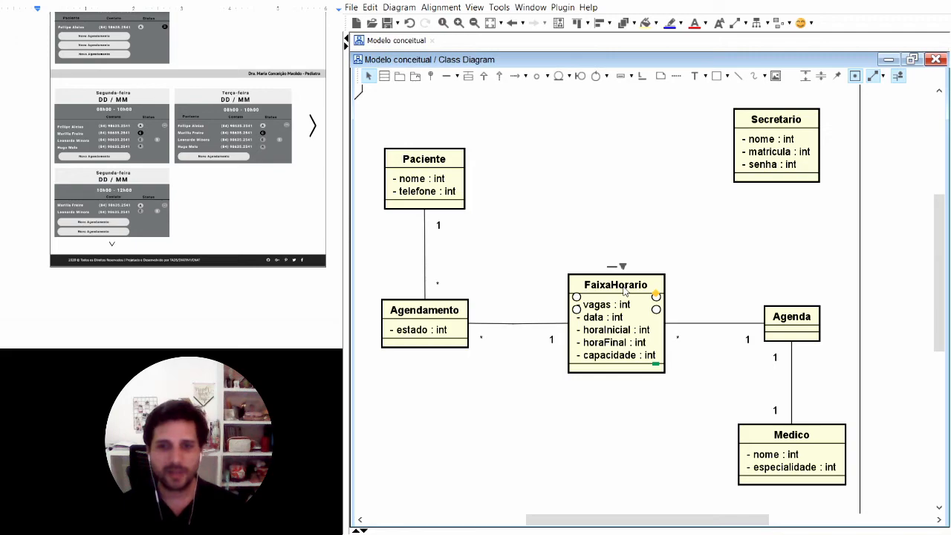
pyautogui.click(712, 325)
pyautogui.click(749, 343)
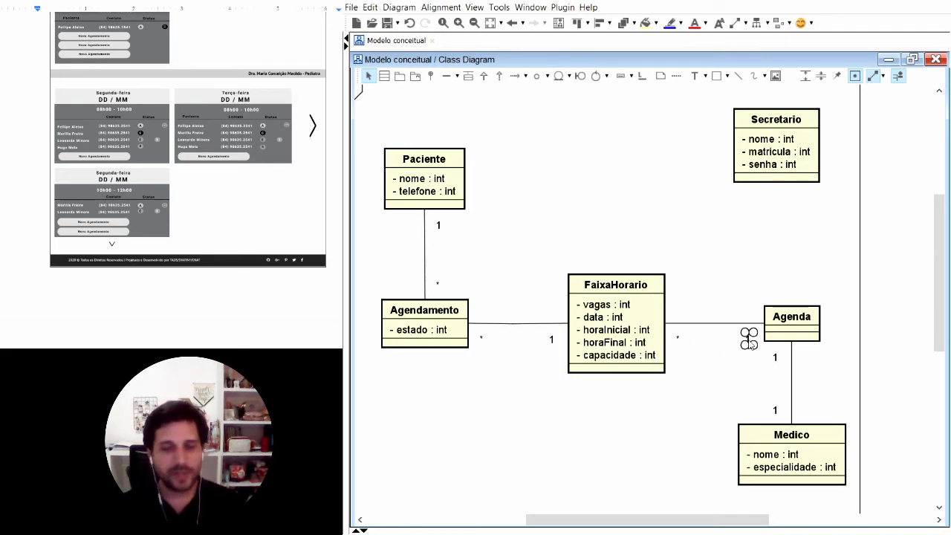
pyautogui.click(676, 340)
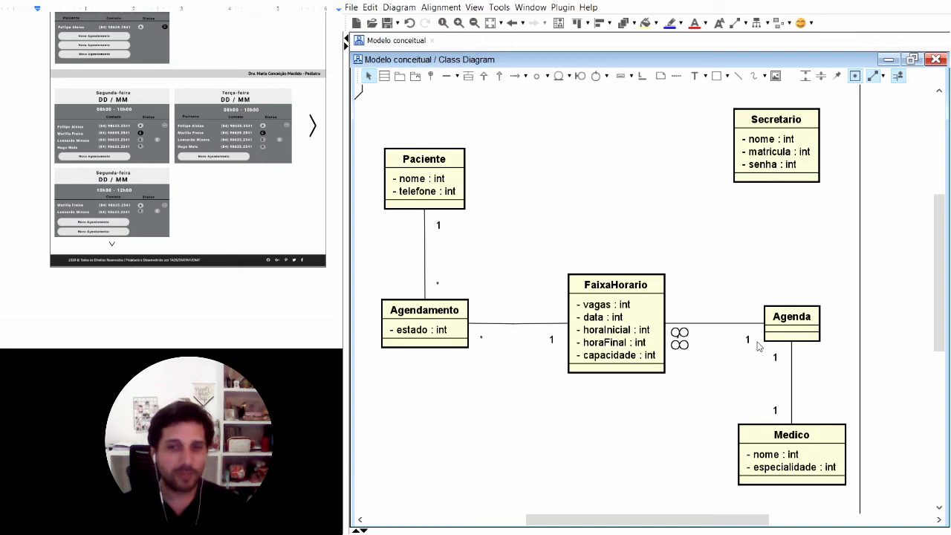
pyautogui.click(711, 379)
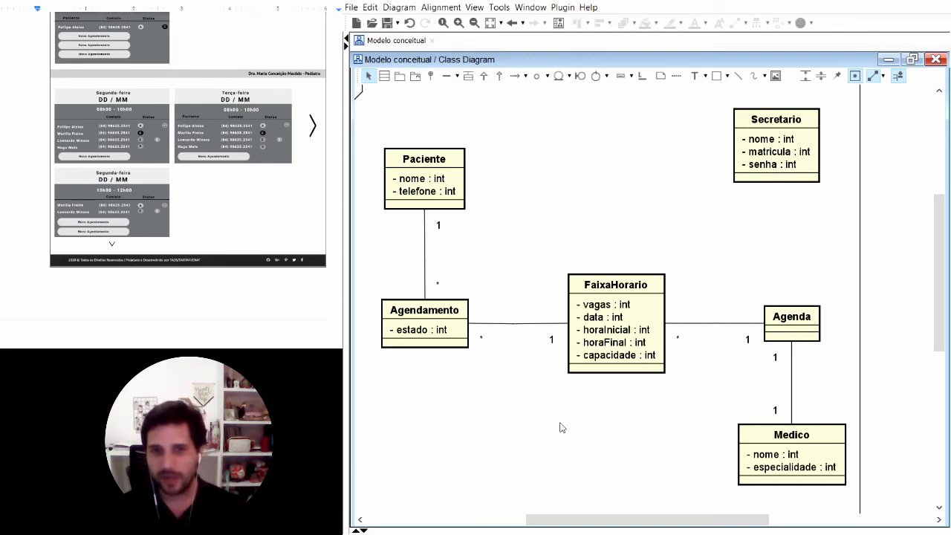
# Step: Delete the "vagas" and "capacidade" attributes from "FaixaHorario" and move the class down slightly in line with its neighbours
pyautogui.click(610, 336)
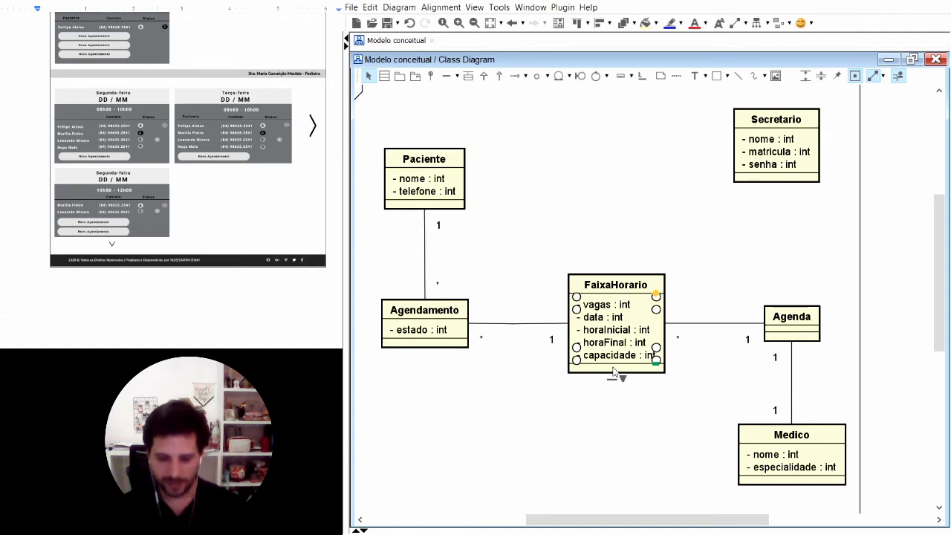
pyautogui.press('Delete')
pyautogui.moveTo(615, 281); pyautogui.dragTo(616, 294)
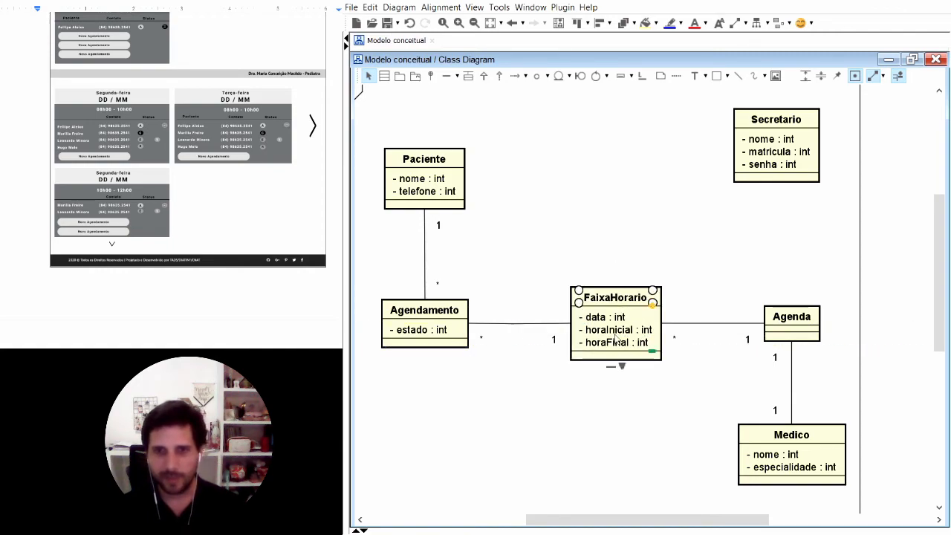
pyautogui.click(569, 441)
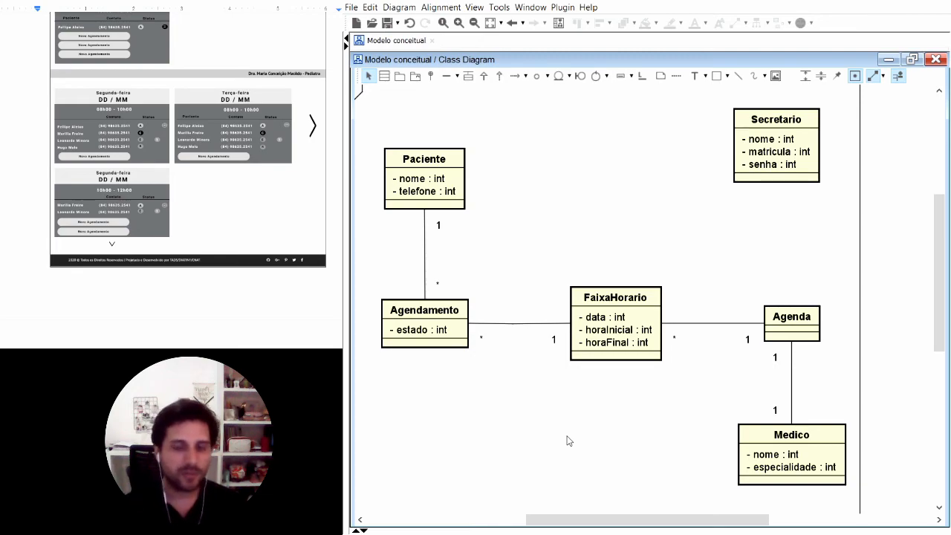
# Step: Add a new class in the empty area above "FaixaHorario", between "Paciente" and "Secretario"
pyautogui.click(384, 76)
pyautogui.click(573, 177)
pyautogui.click(574, 492)
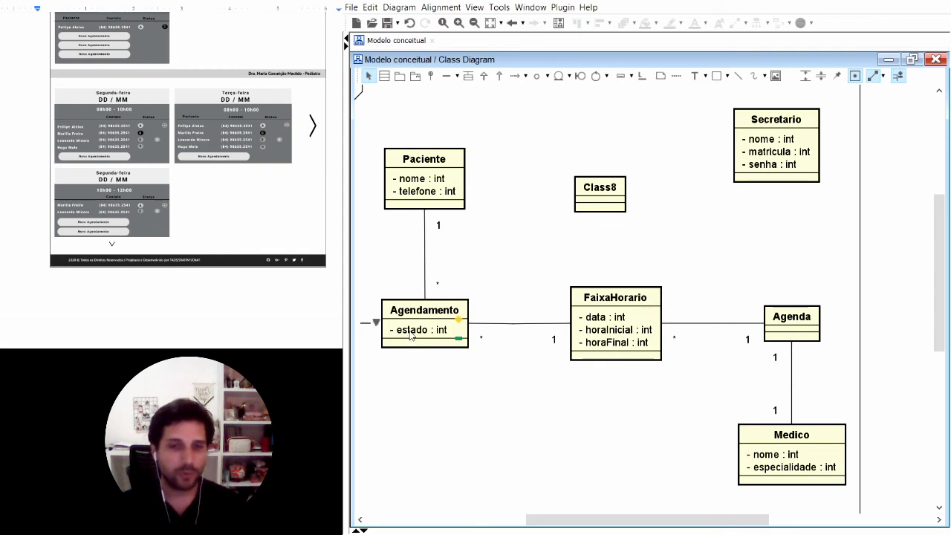